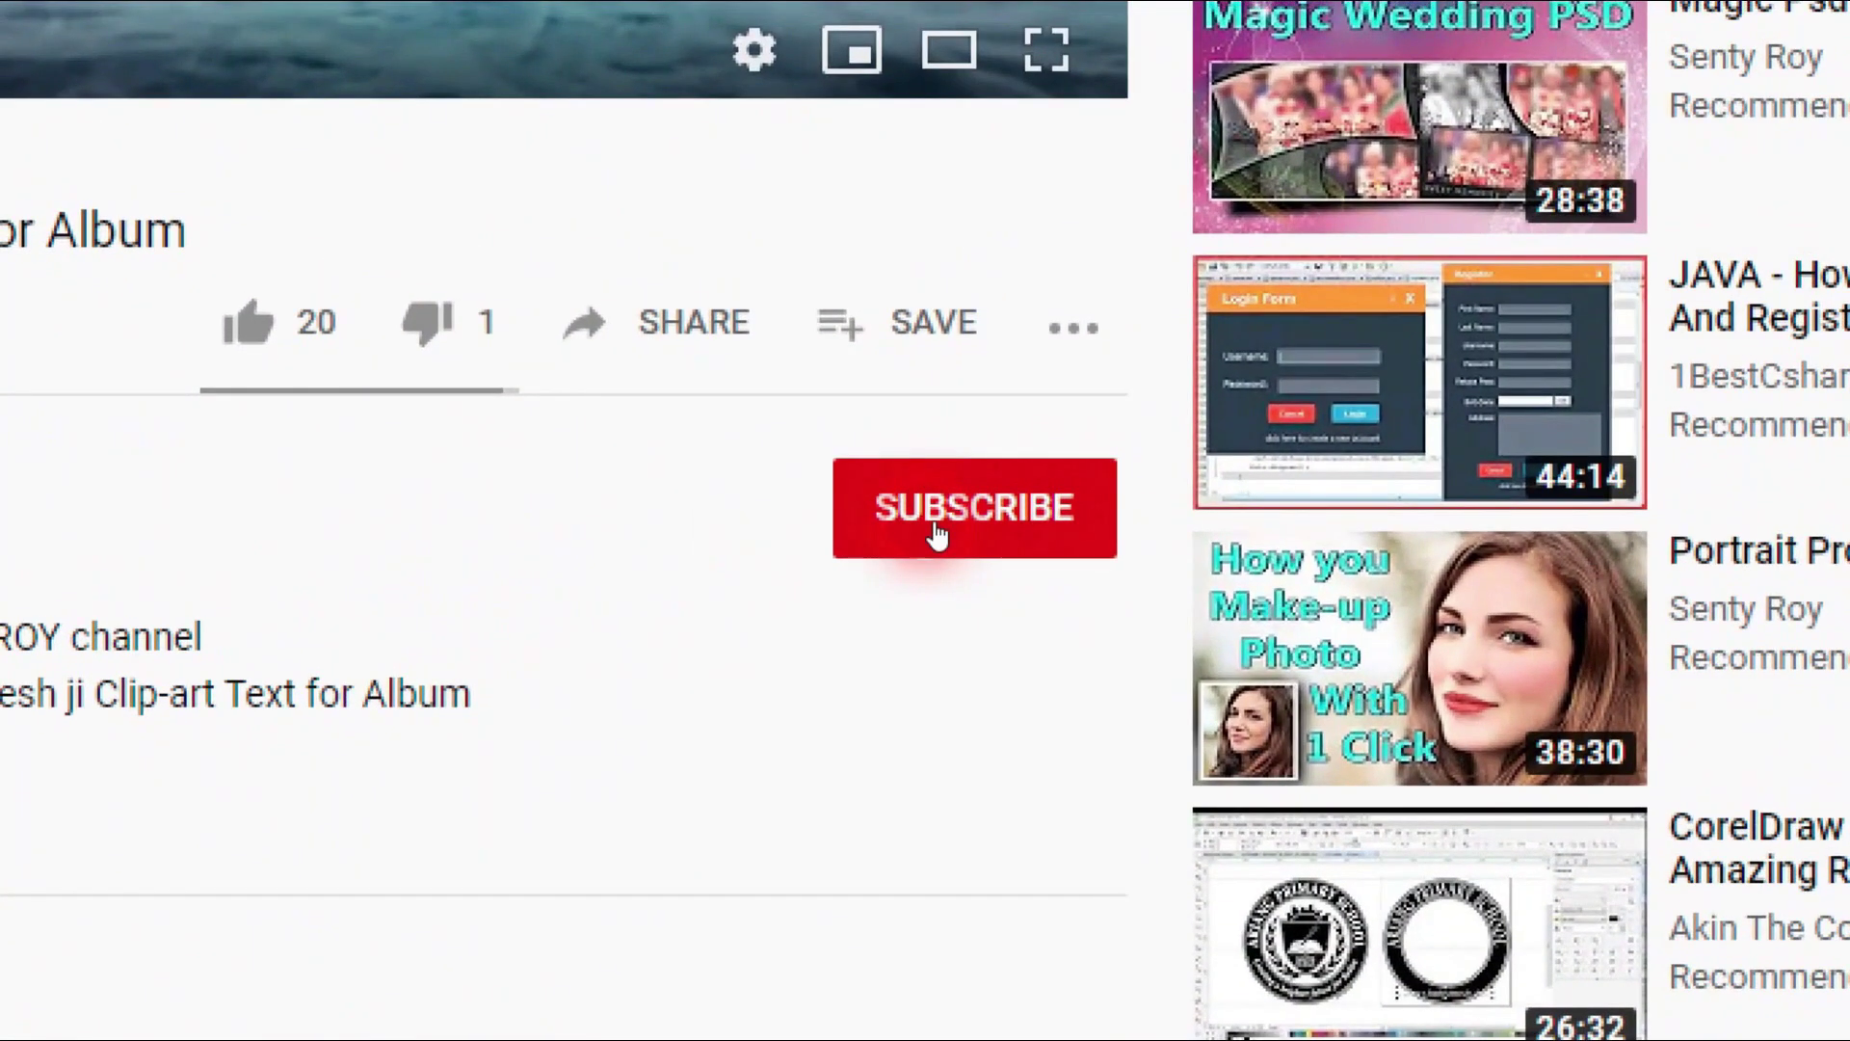
Subscribe to the video's channel and set its notifications to All.
{"action": "left_click", "coordinate": [937, 536]}
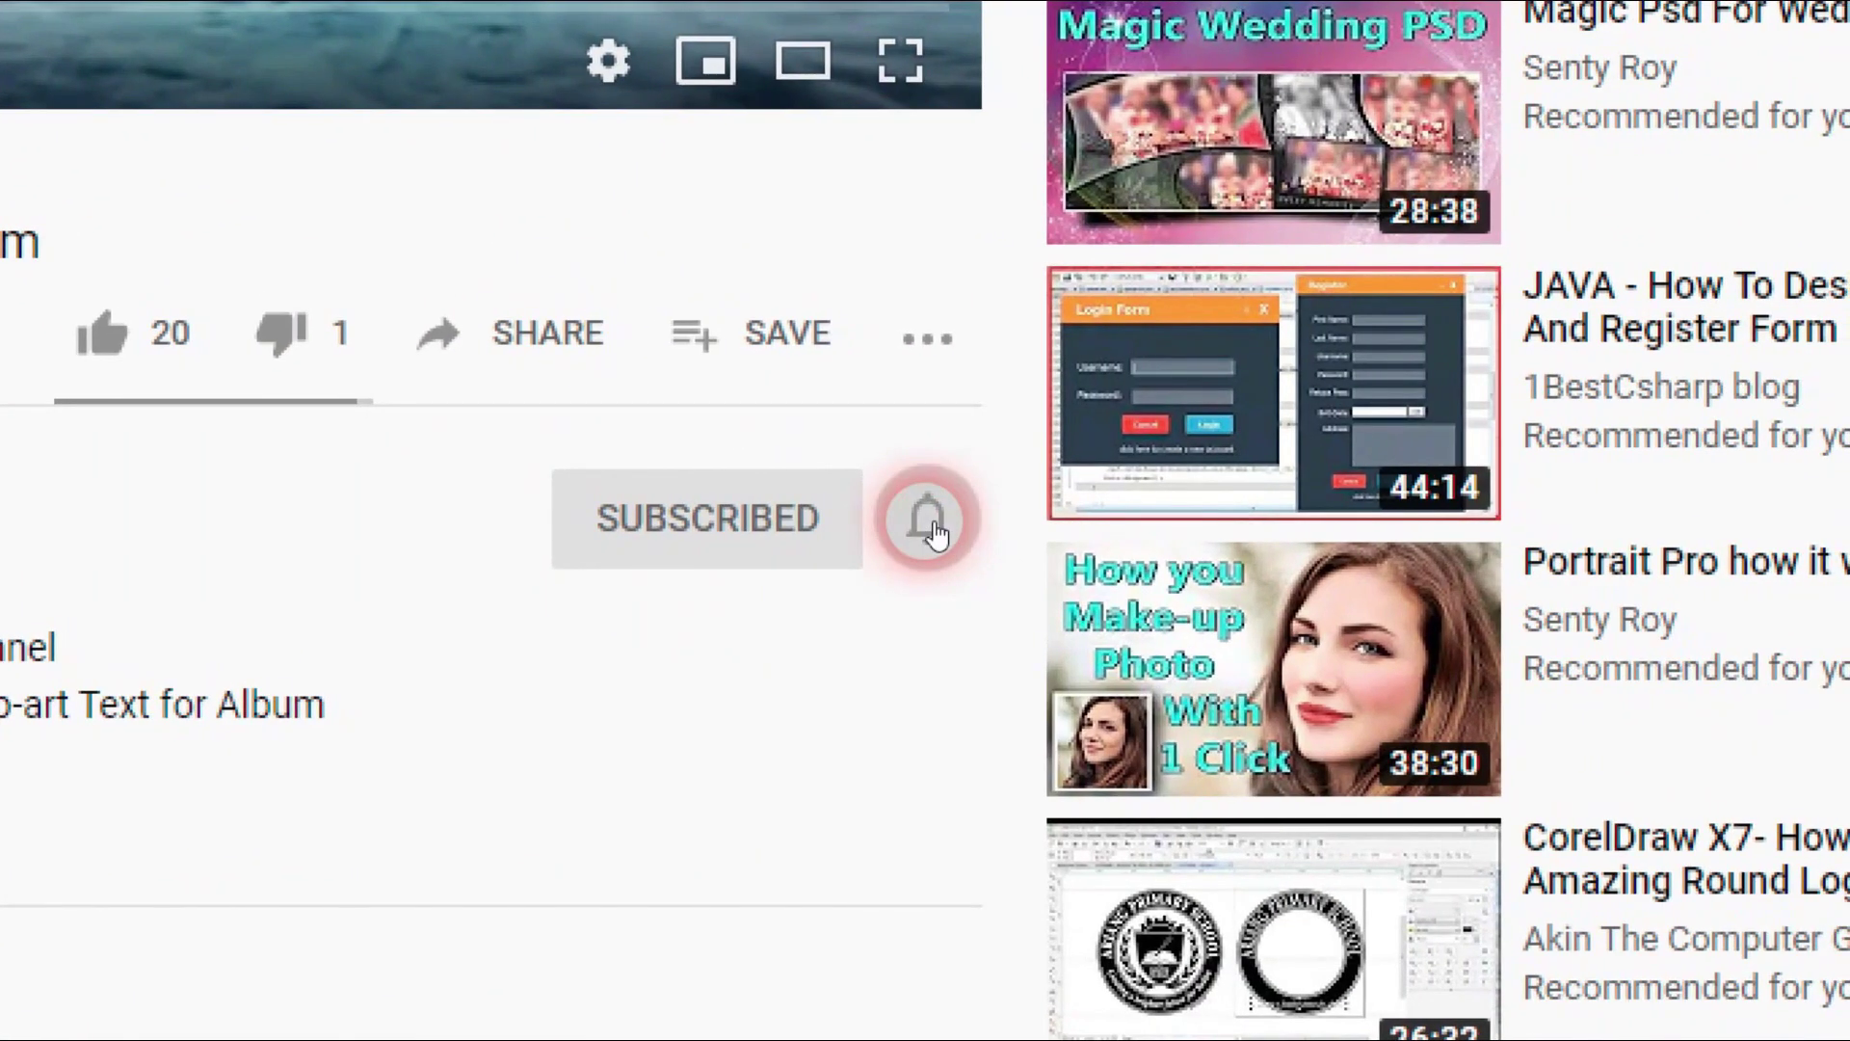
{"action": "left_click", "coordinate": [931, 525]}
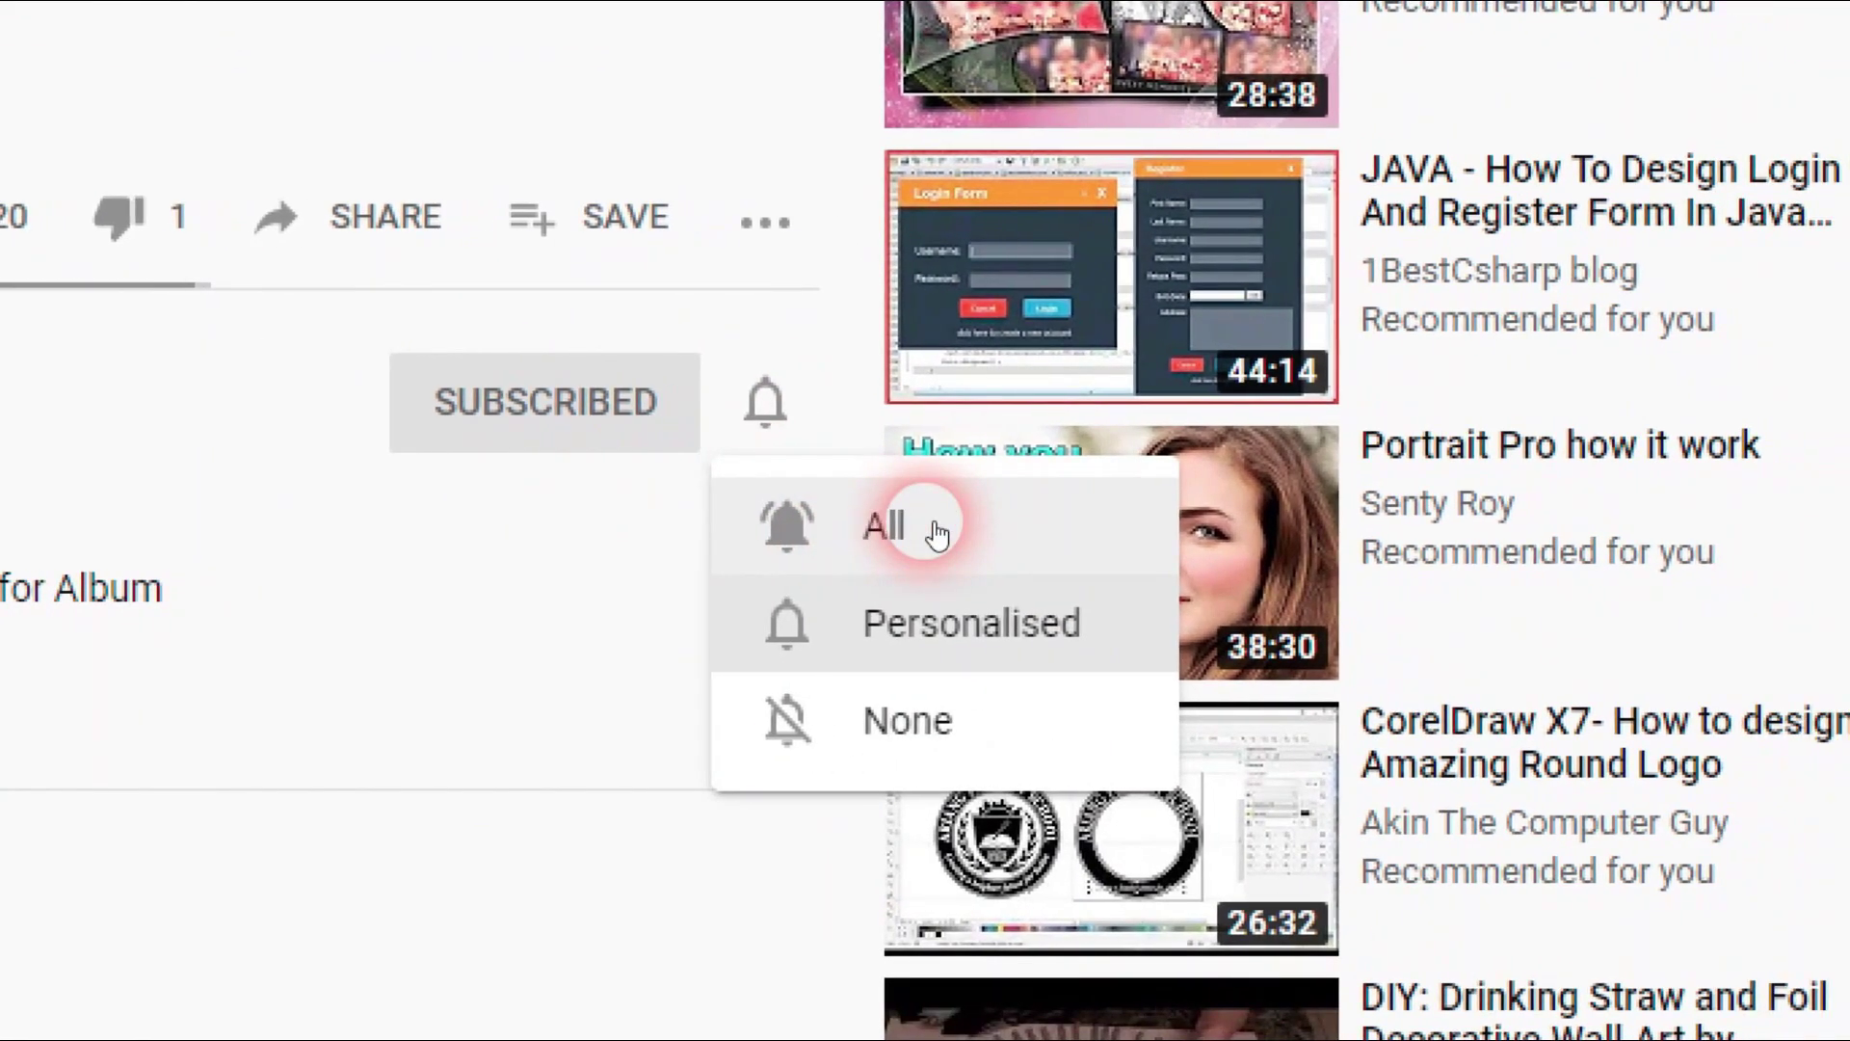
{"action": "left_click", "coordinate": [937, 533]}
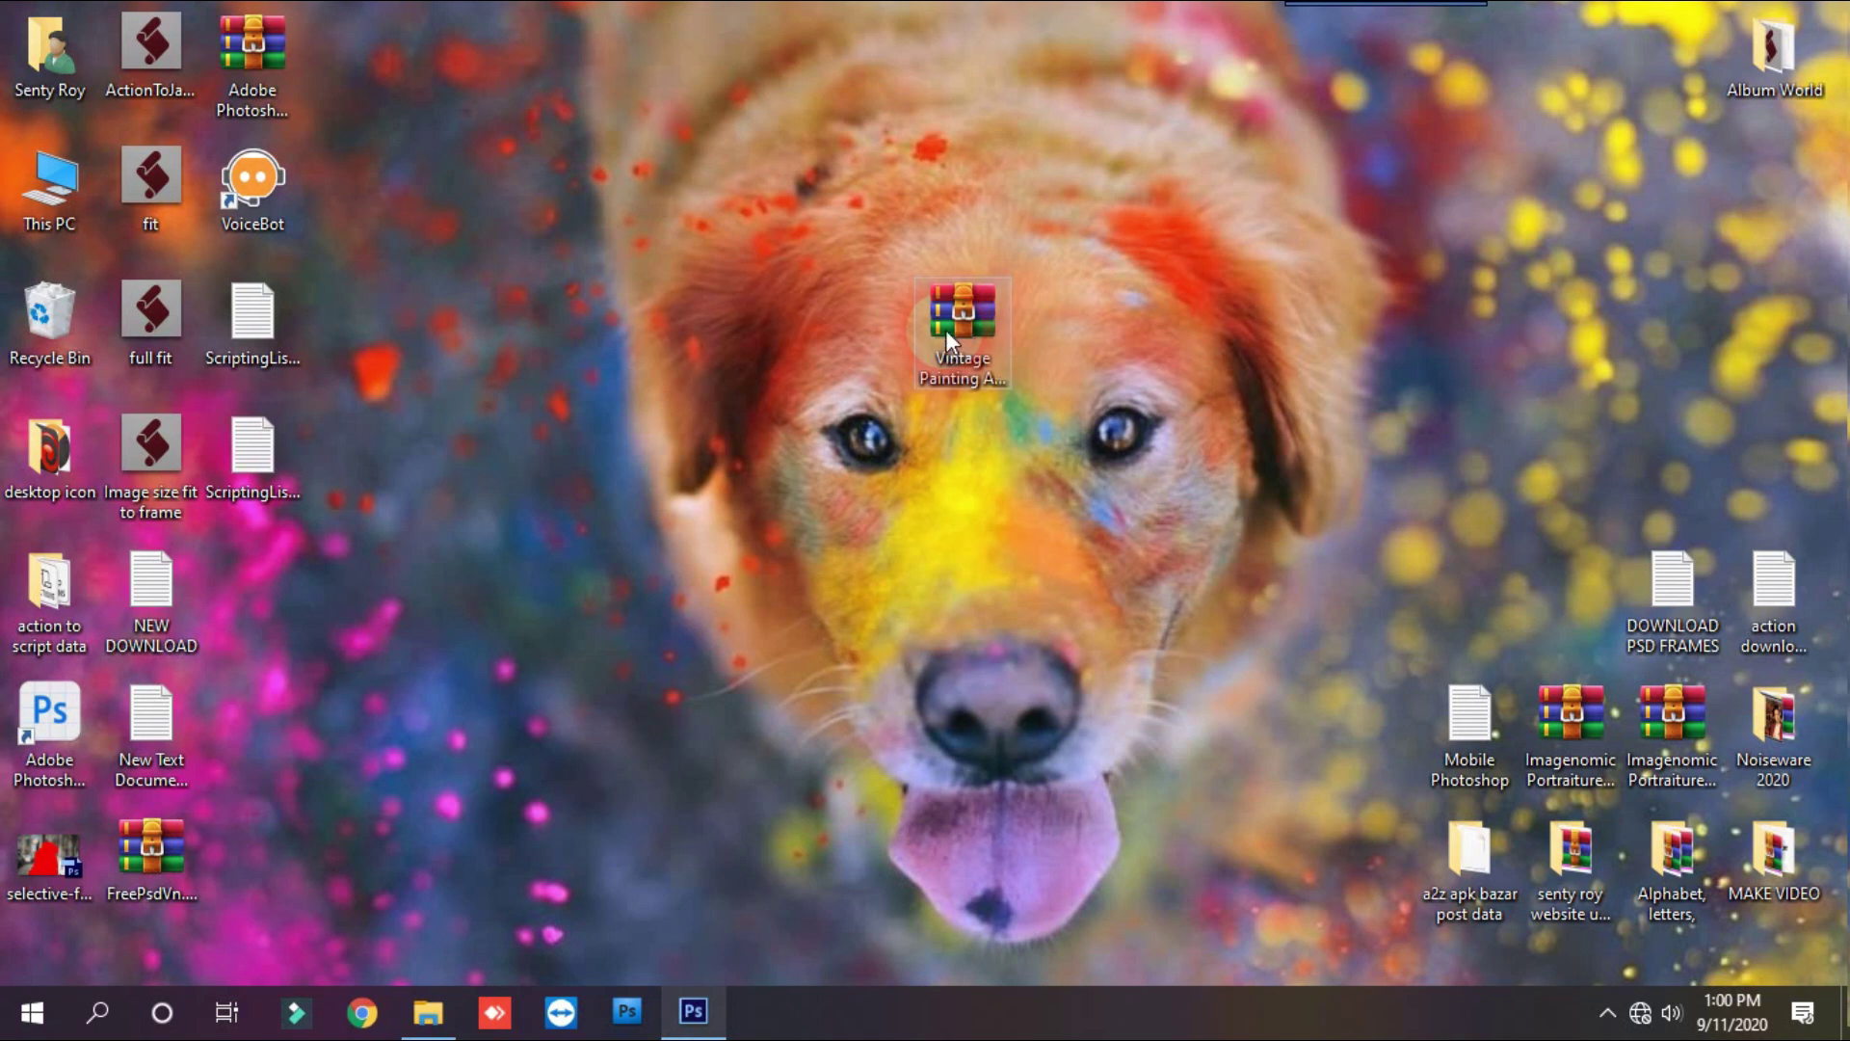
Extract the Vintage Painting Art archive to its own folder on the desktop and close the archive window.
{"action": "left_click_drag", "start_coordinate": [1049, 291], "coordinate": [909, 199]}
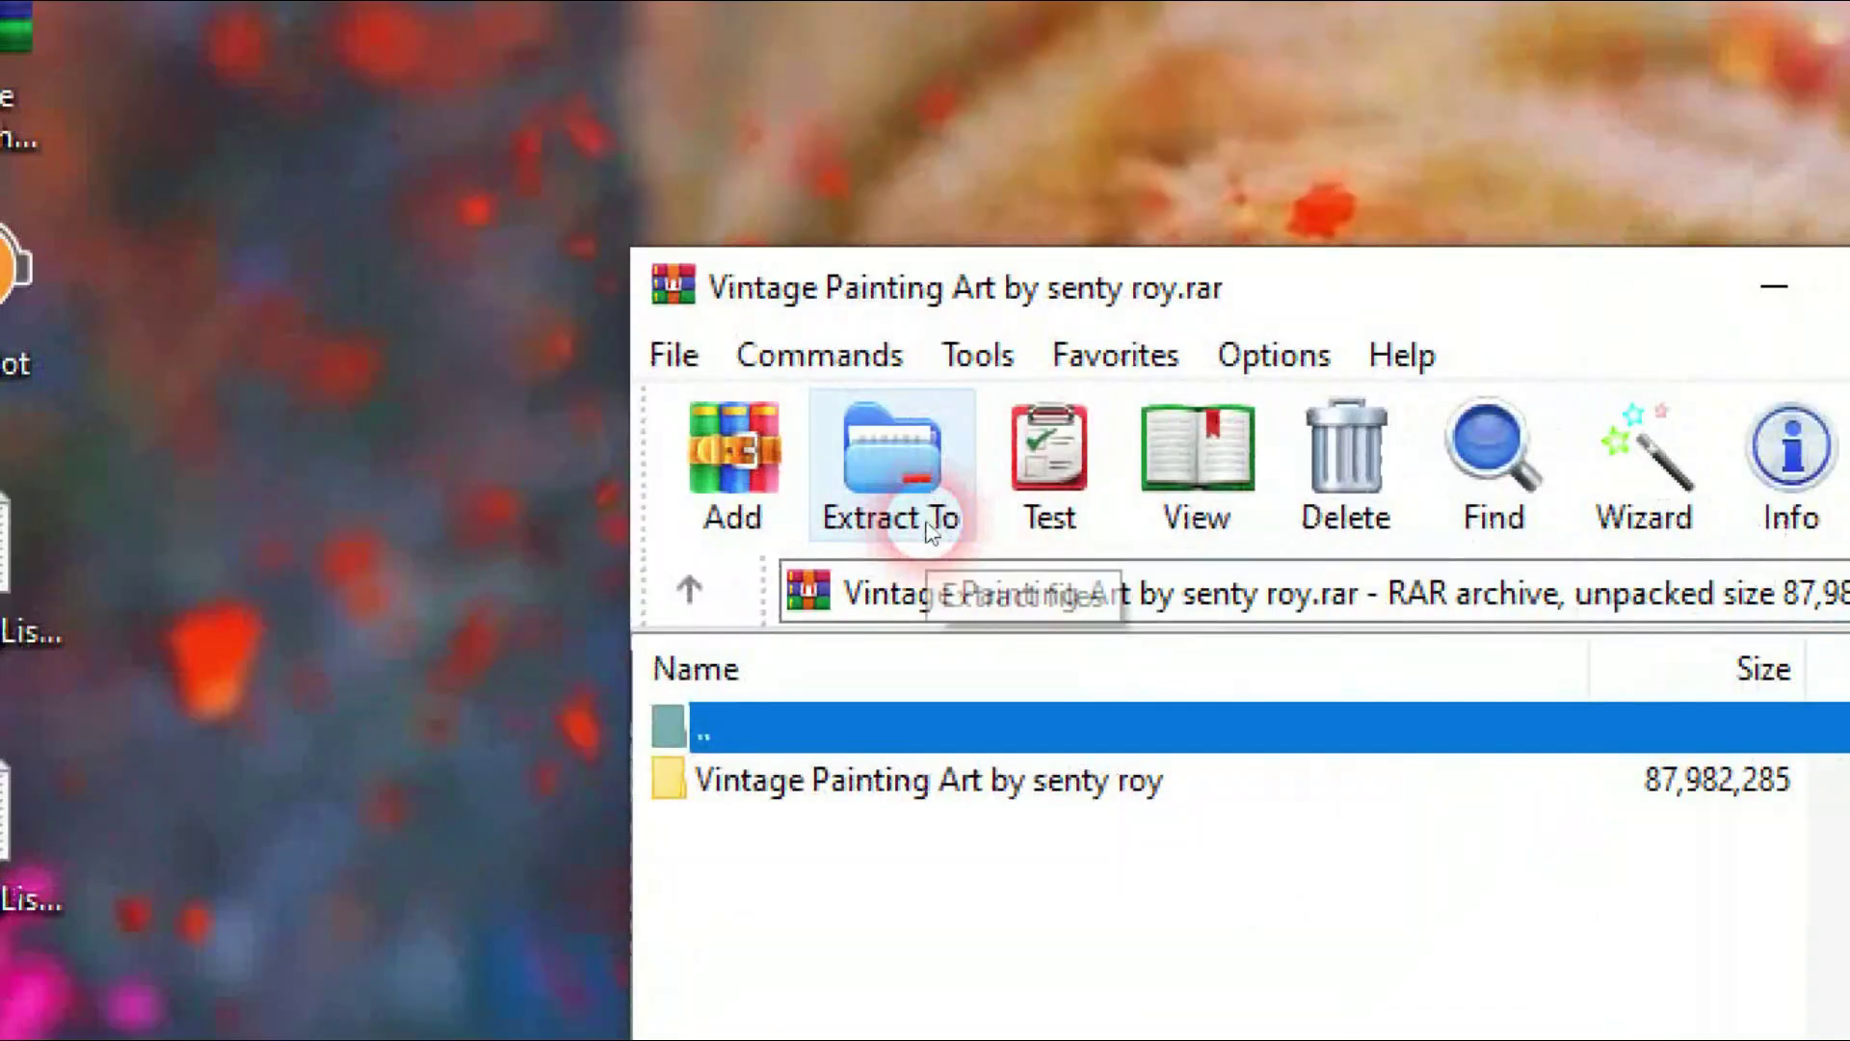
{"action": "left_click", "coordinate": [927, 528]}
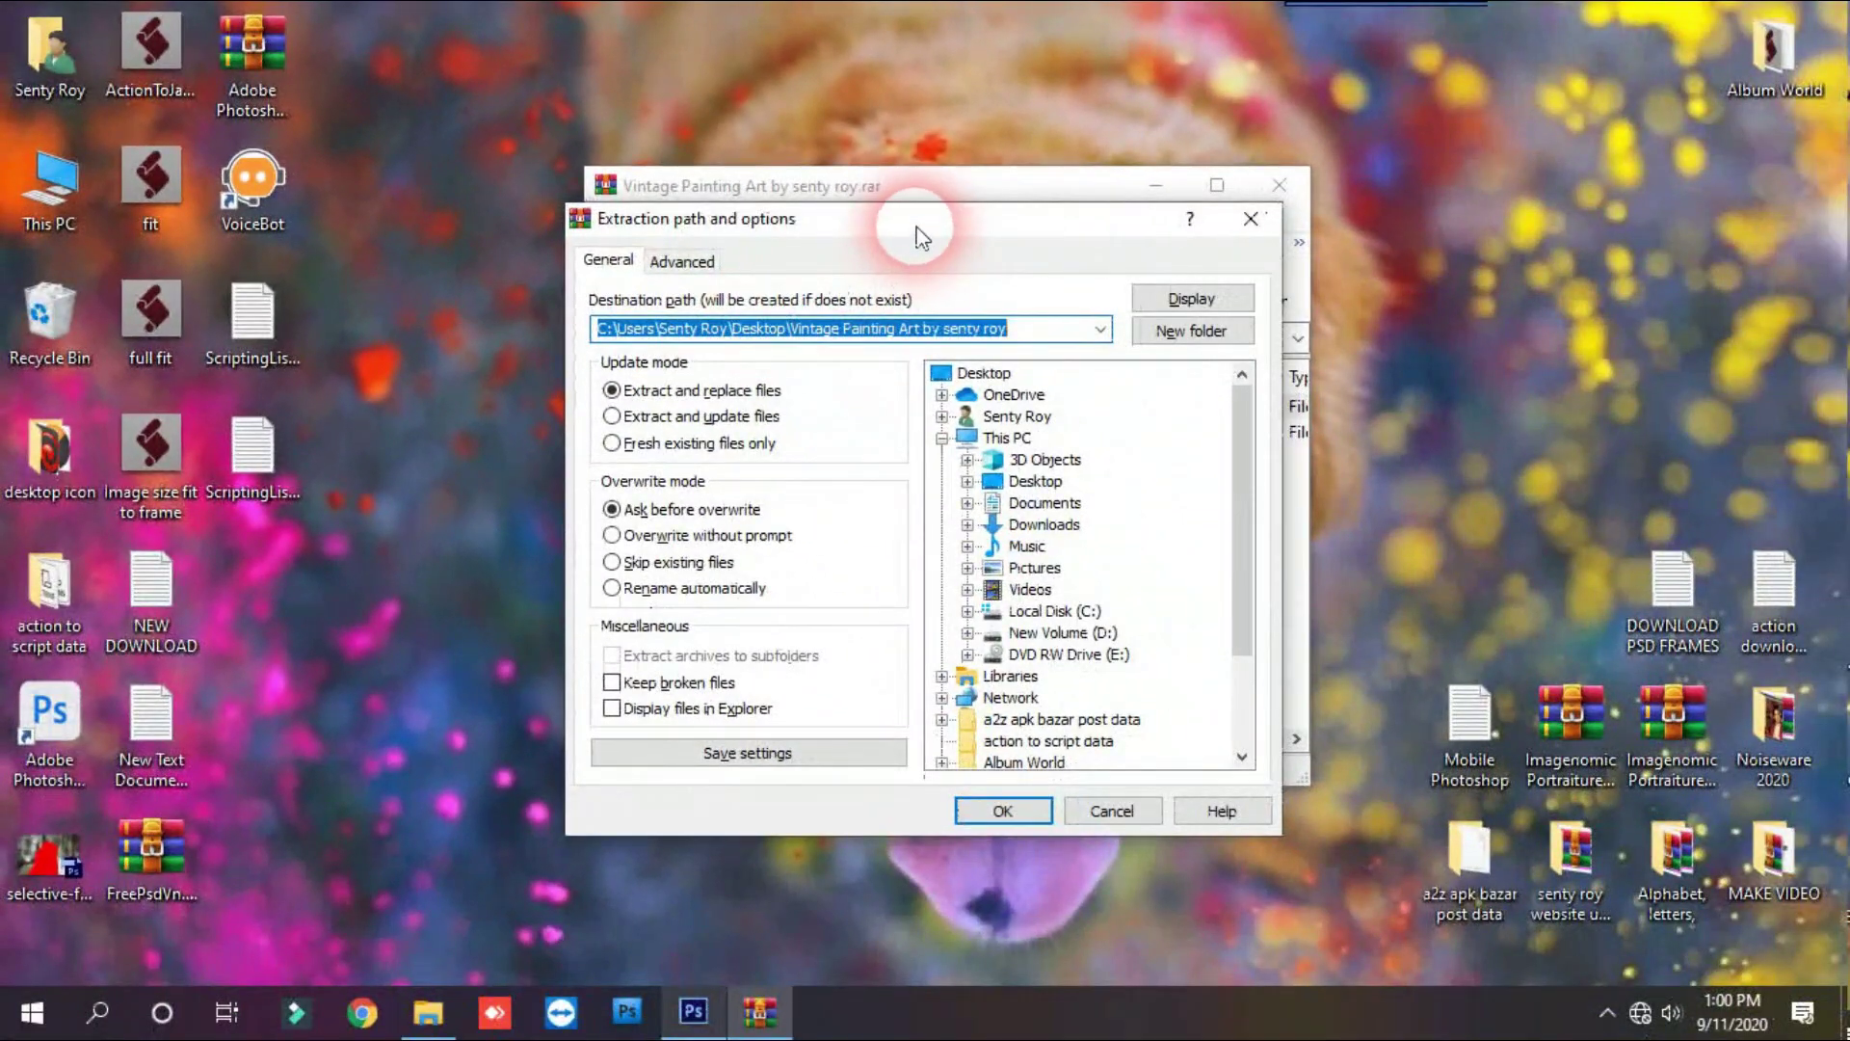
{"action": "mouse_move", "coordinate": [920, 236]}
{"action": "left_mouse_down"}
{"action": "mouse_move", "coordinate": [876, 434]}
{"action": "mouse_move", "coordinate": [1003, 235]}
{"action": "mouse_move", "coordinate": [879, 256]}
{"action": "mouse_move", "coordinate": [899, 240]}
{"action": "left_mouse_up"}
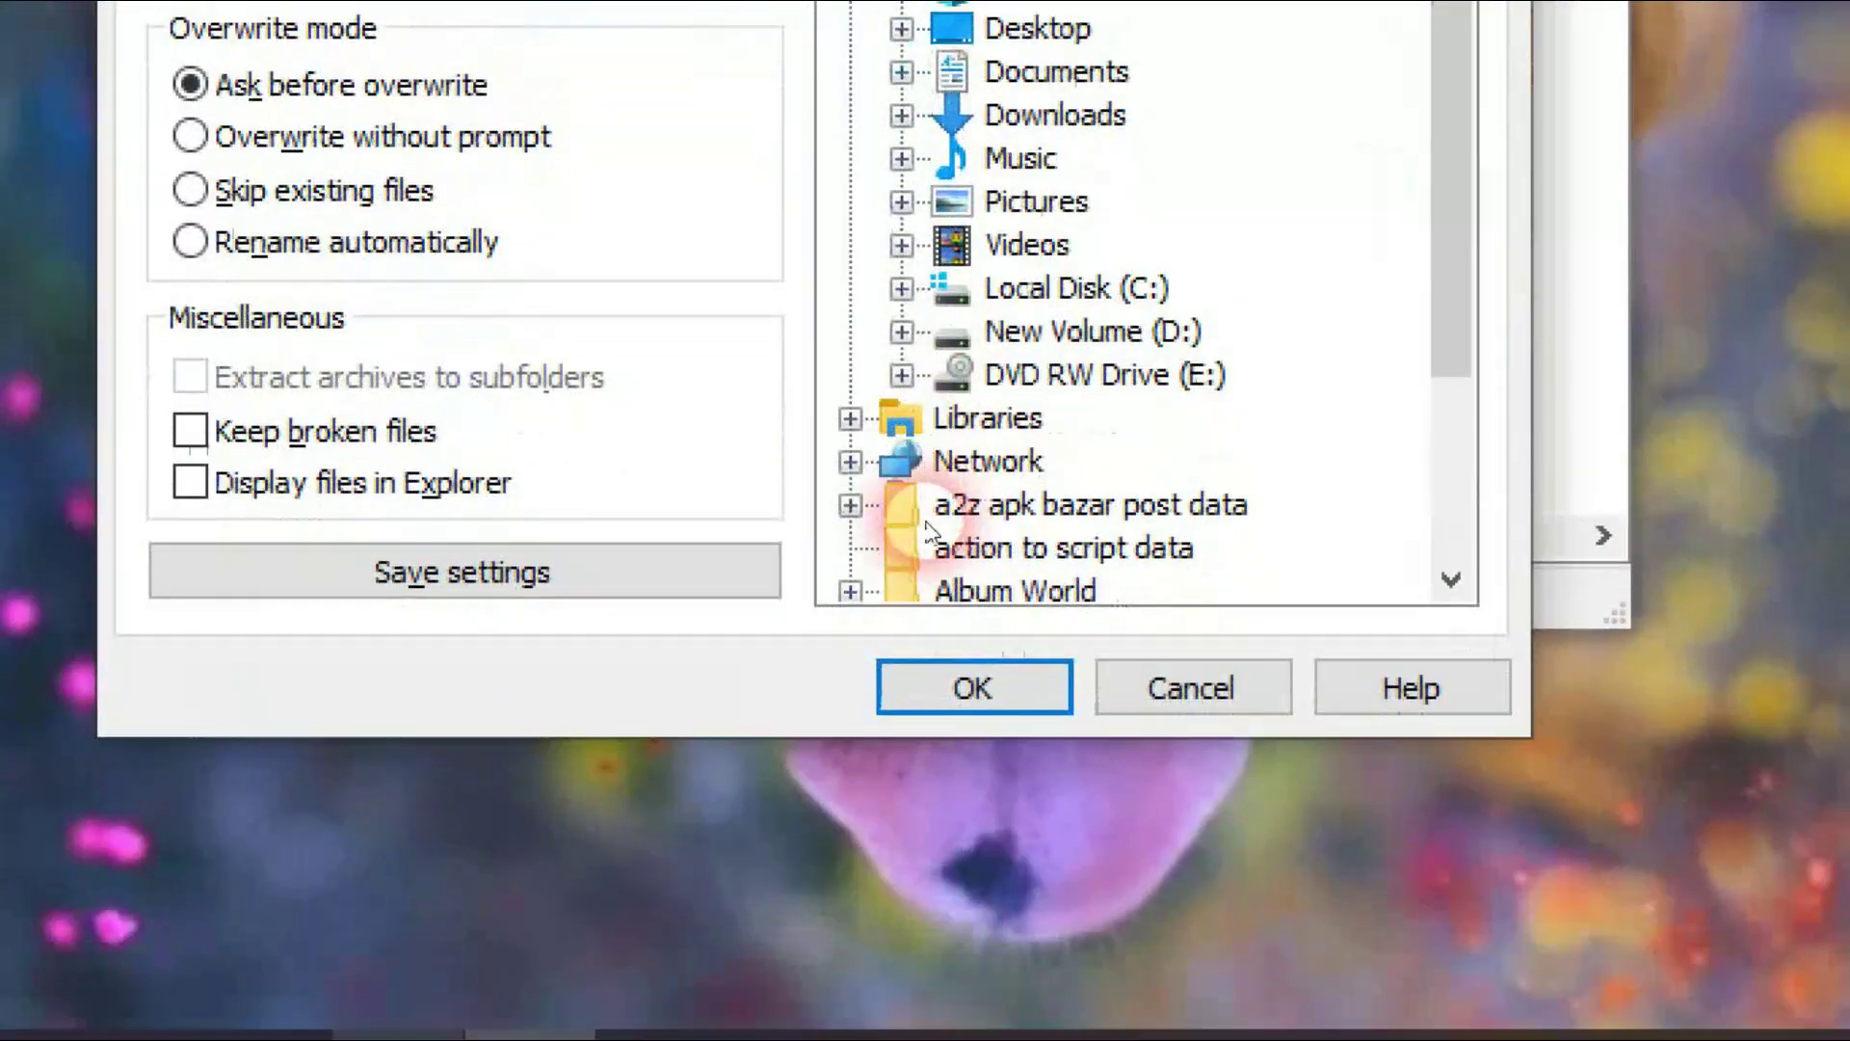
{"action": "key", "text": "Return"}
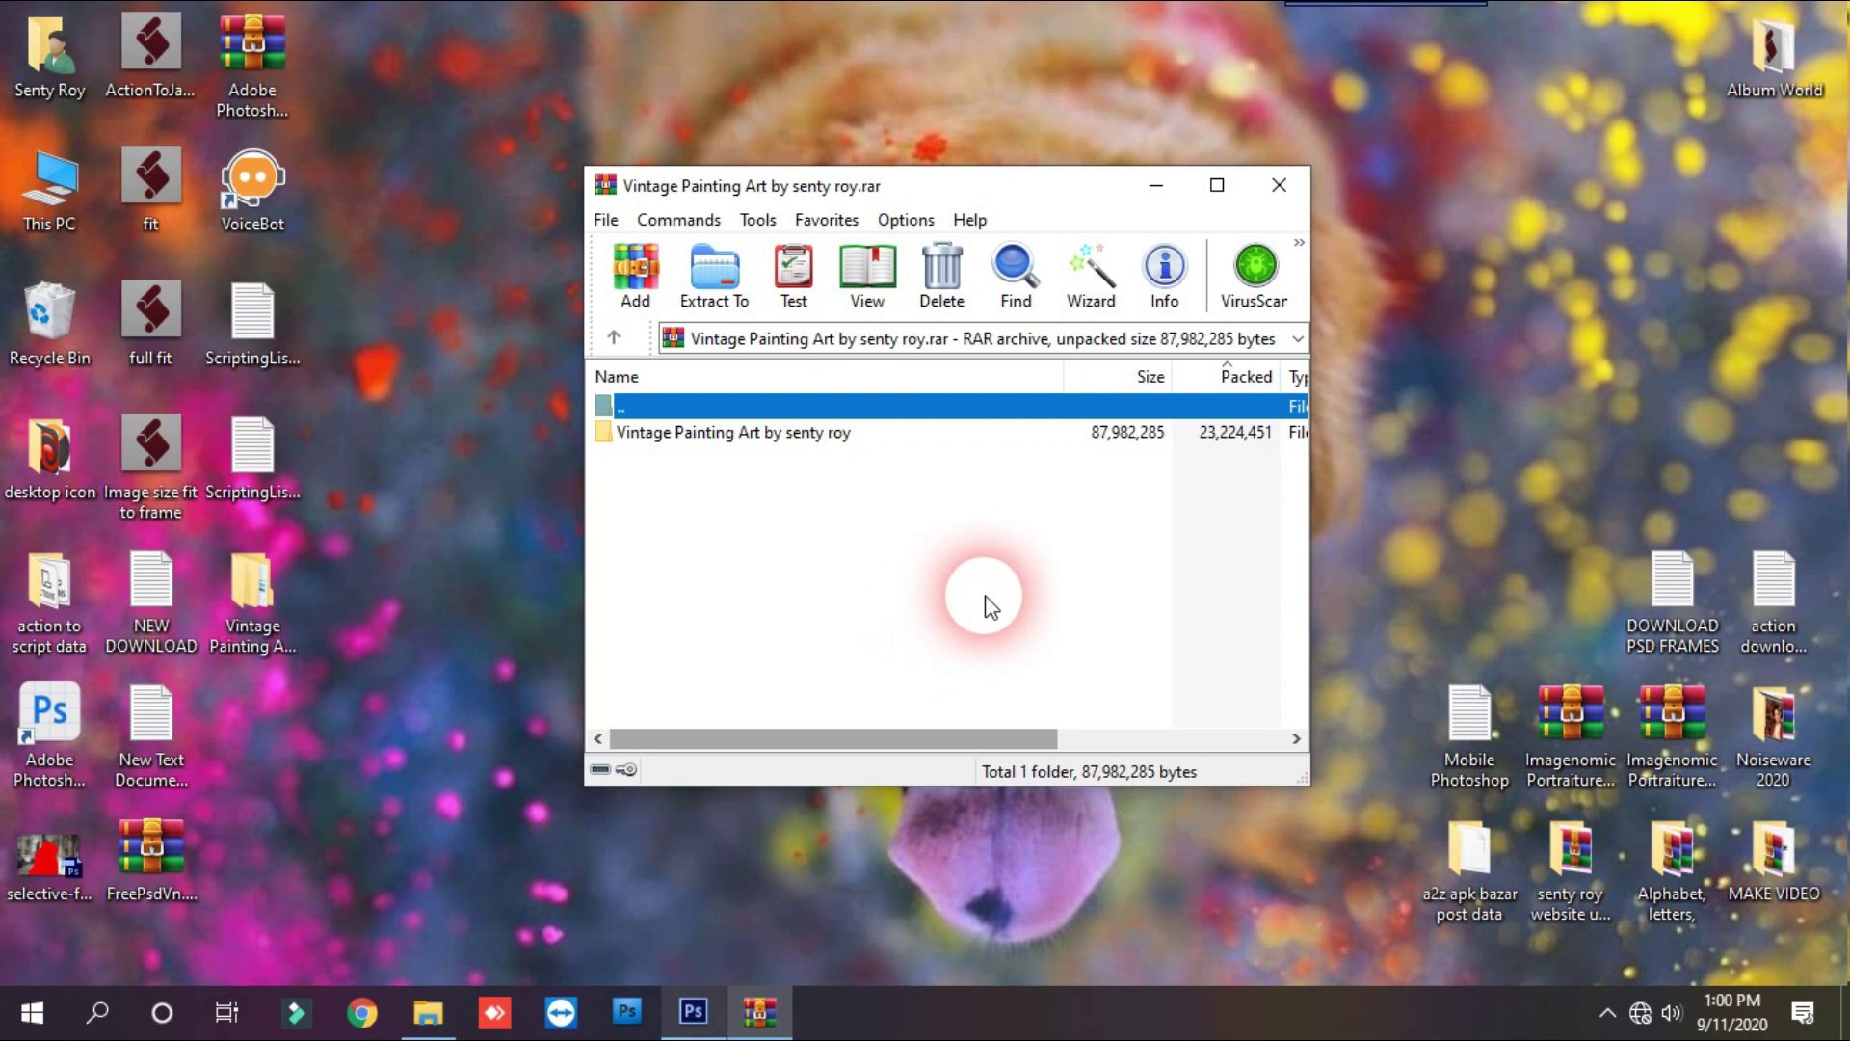
{"action": "left_click_drag", "start_coordinate": [1028, 183], "coordinate": [996, 224]}
{"action": "left_click", "coordinate": [1245, 218]}
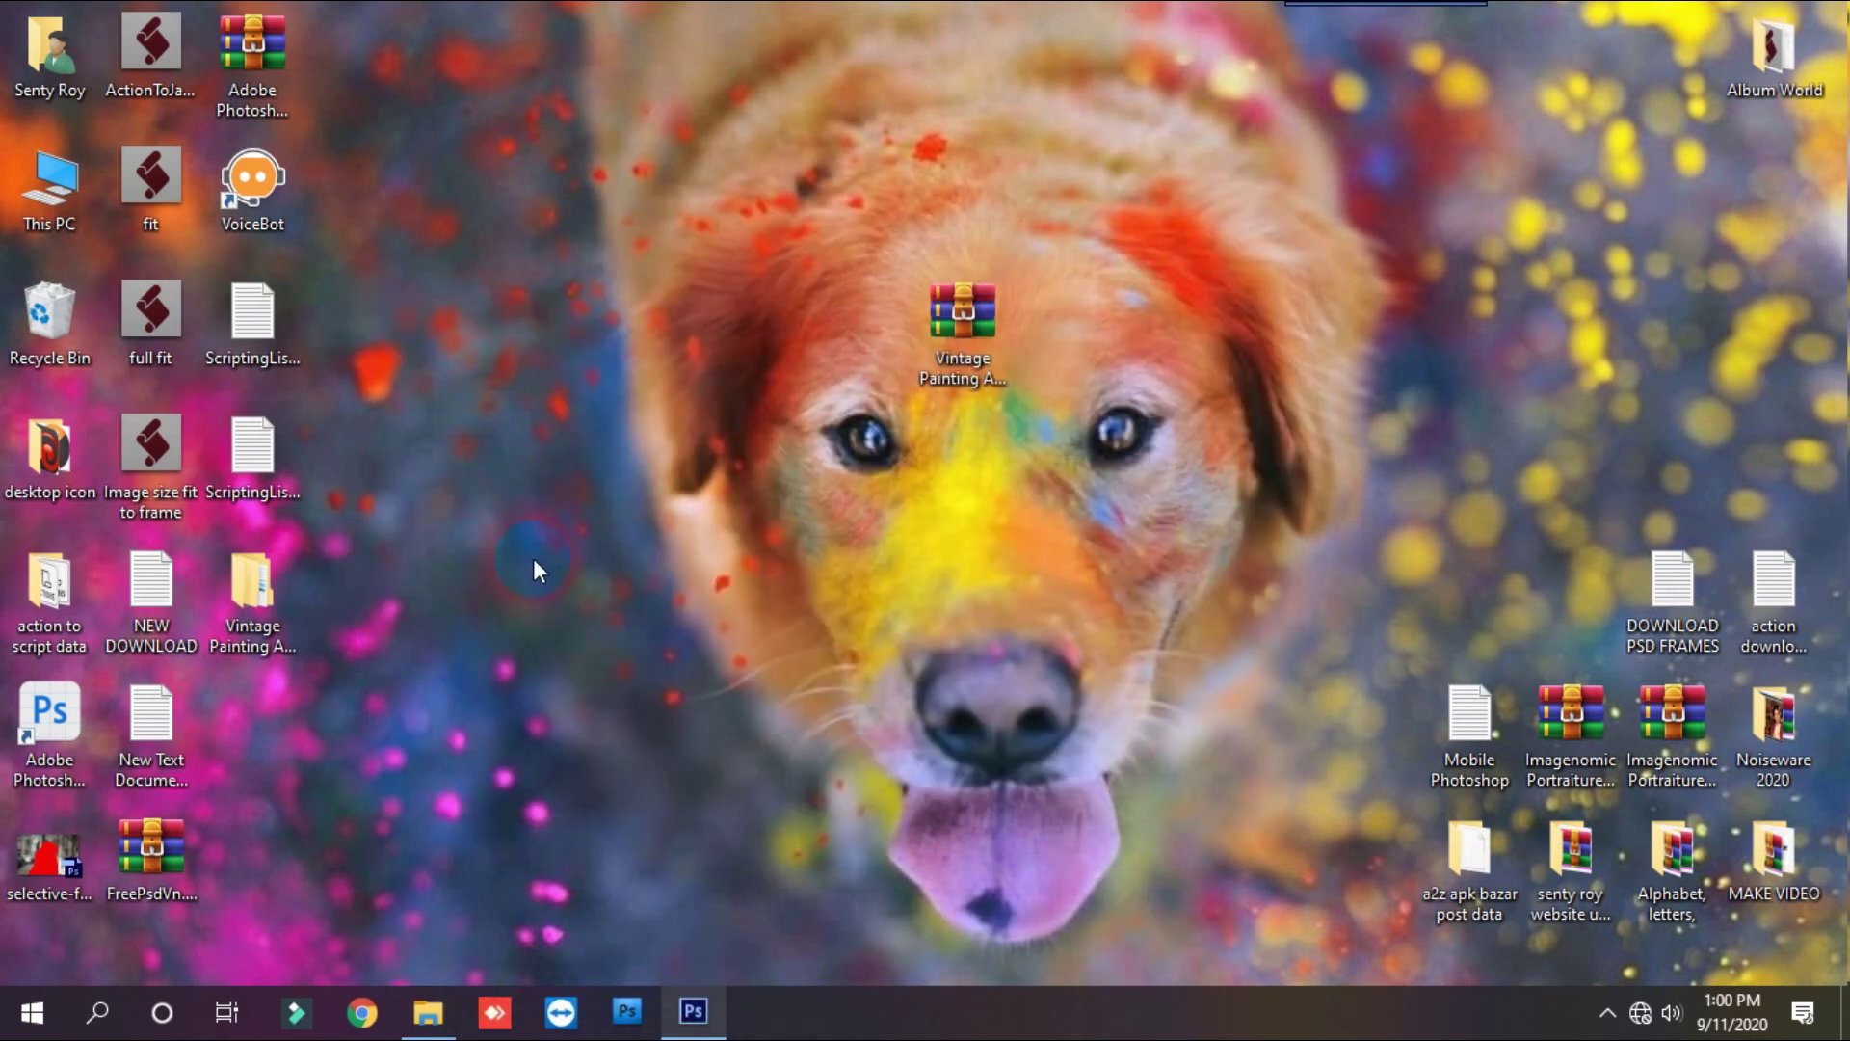
Place the extracted Vintage Painting Art folder beside its archive on the desktop and open it down to its files.
{"action": "mouse_move", "coordinate": [287, 626]}
{"action": "left_mouse_down"}
{"action": "mouse_move", "coordinate": [395, 453]}
{"action": "mouse_move", "coordinate": [721, 310]}
{"action": "mouse_move", "coordinate": [866, 356]}
{"action": "left_mouse_up"}
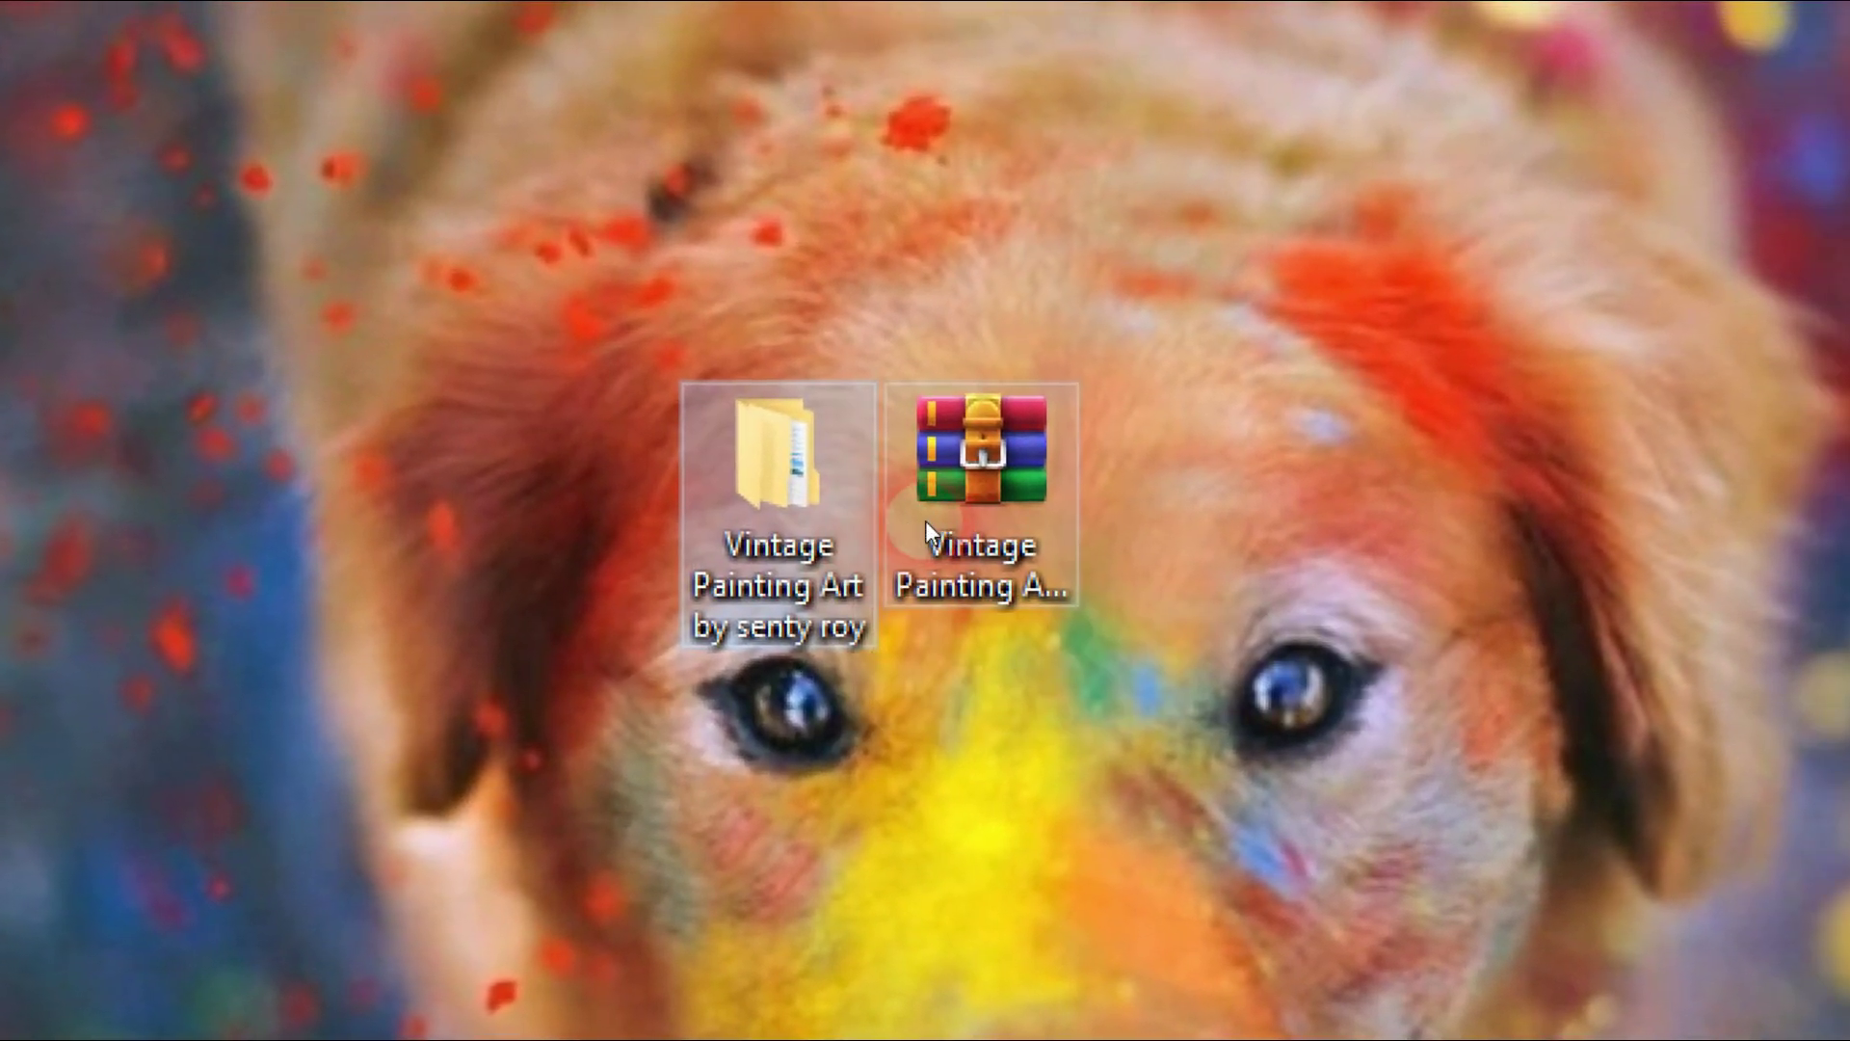
{"action": "left_click", "coordinate": [925, 522]}
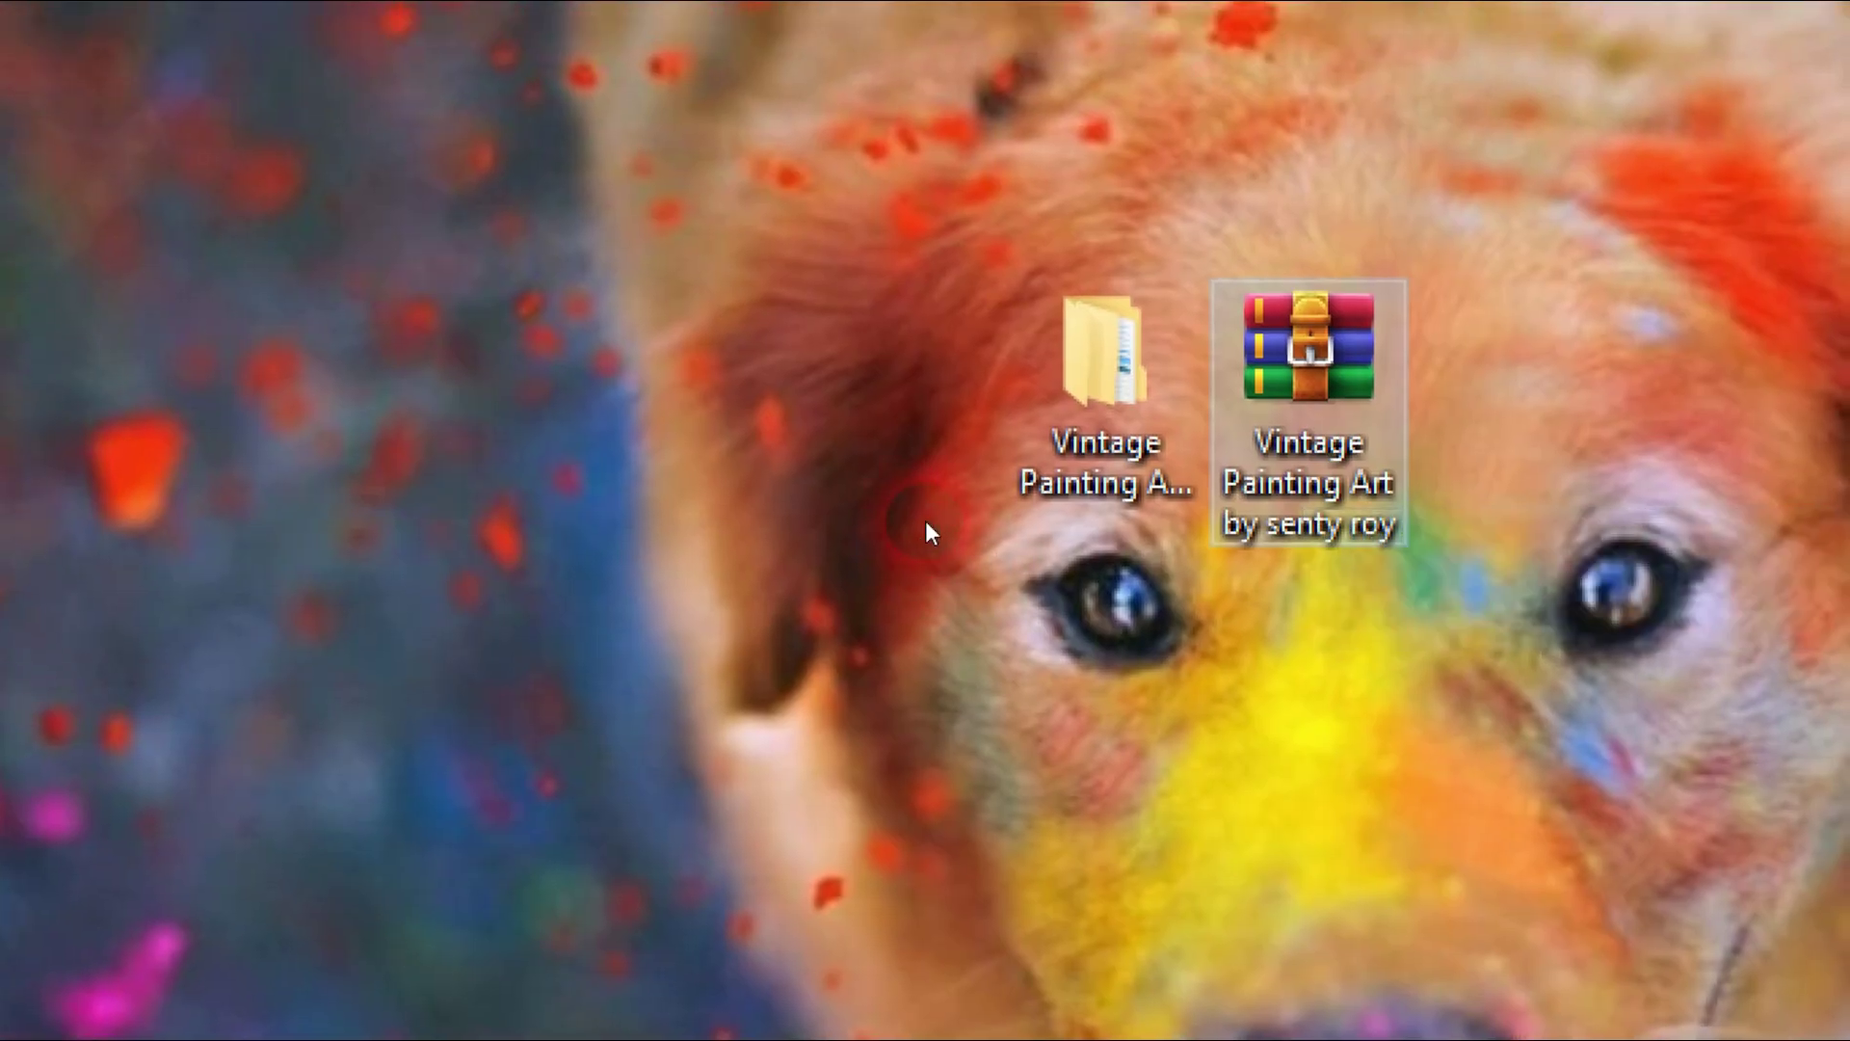
{"action": "left_click", "coordinate": [1100, 477]}
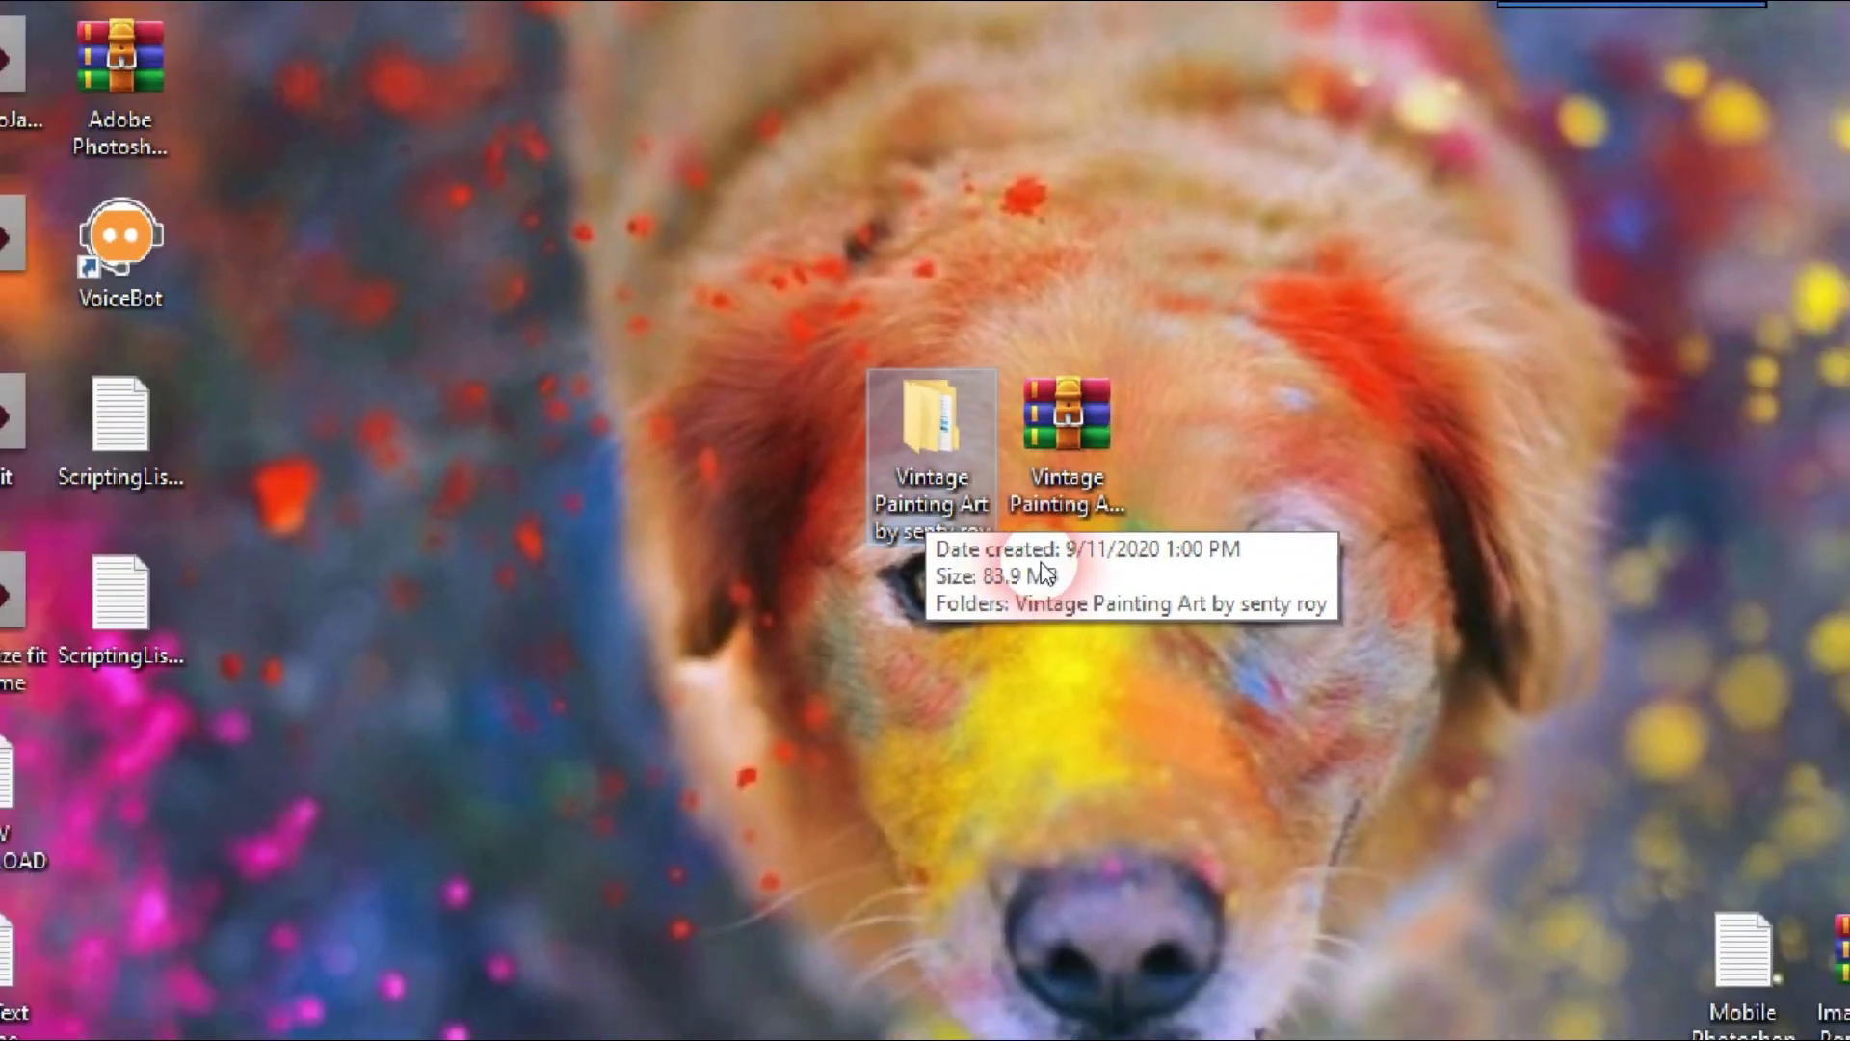
{"action": "double_click", "coordinate": [949, 506]}
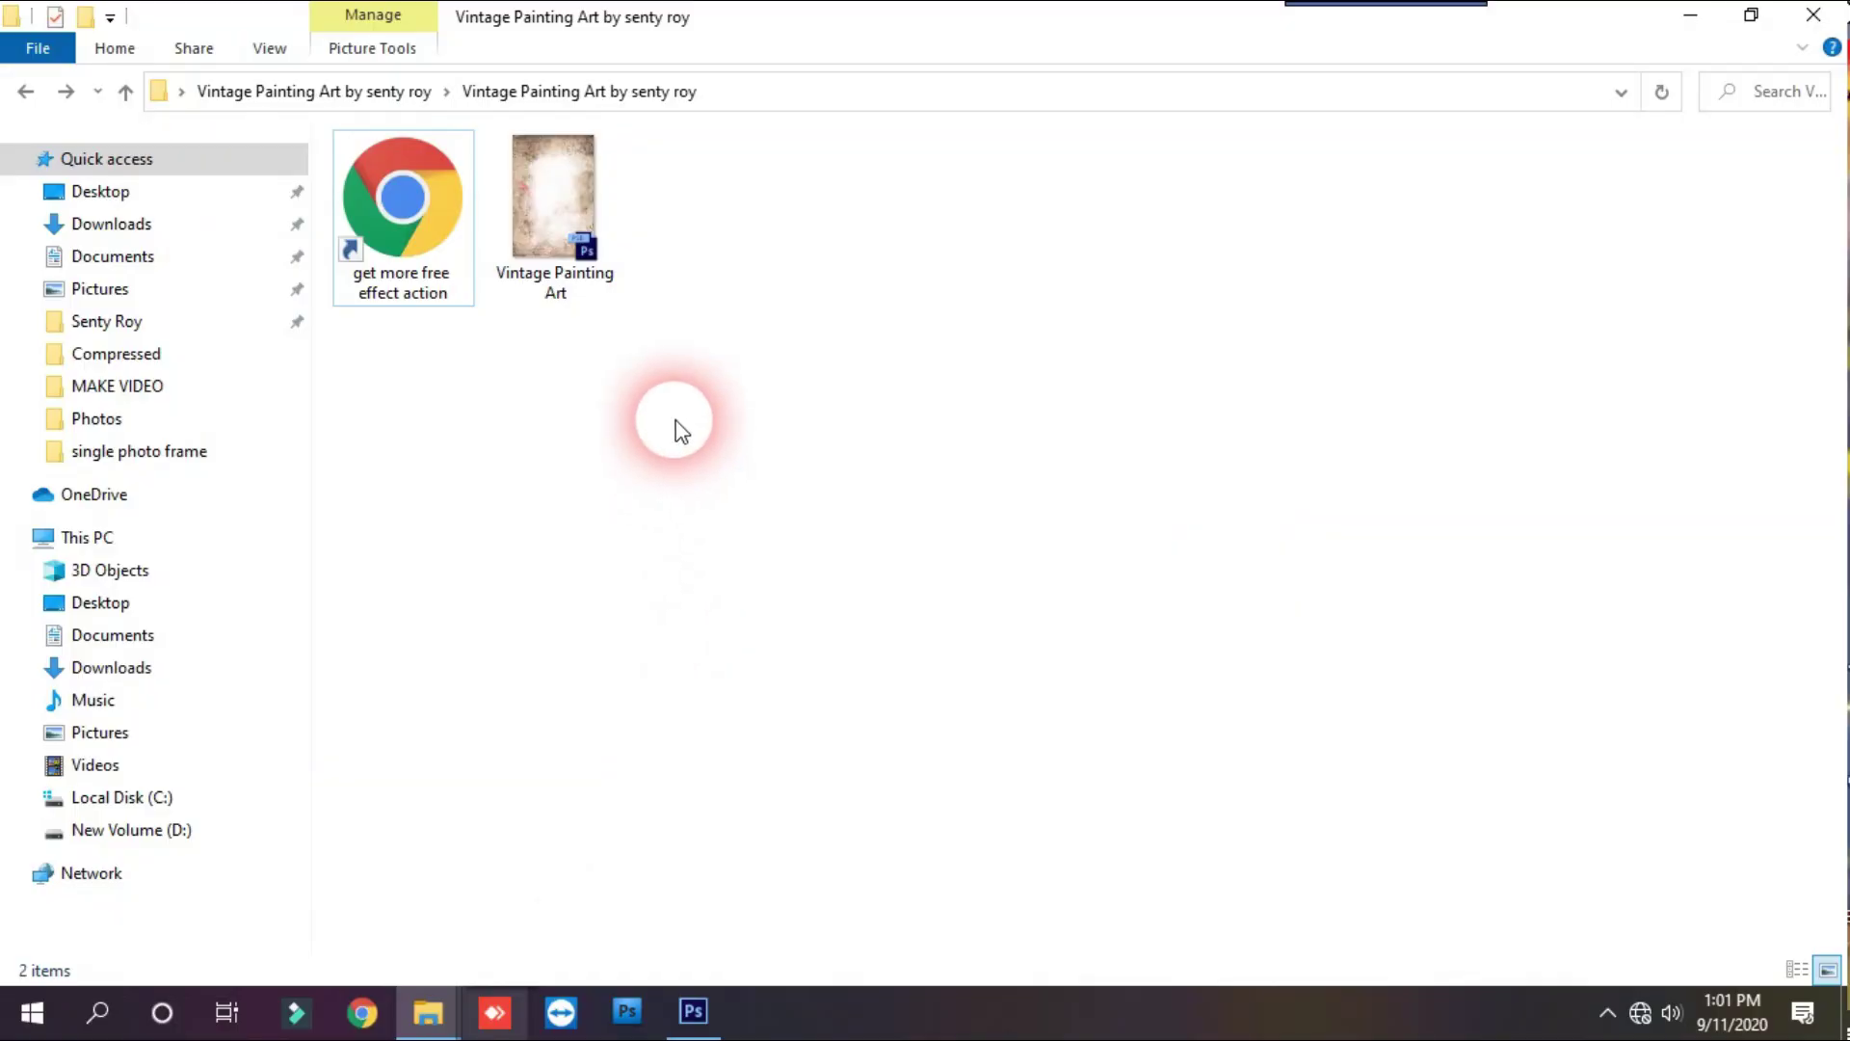
Show the folder's files as extra large icons and select the Vintage Painting Art PSD.
{"action": "right_click", "coordinate": [674, 420]}
{"action": "mouse_move", "coordinate": [768, 438]}
{"action": "left_click", "coordinate": [1022, 438]}
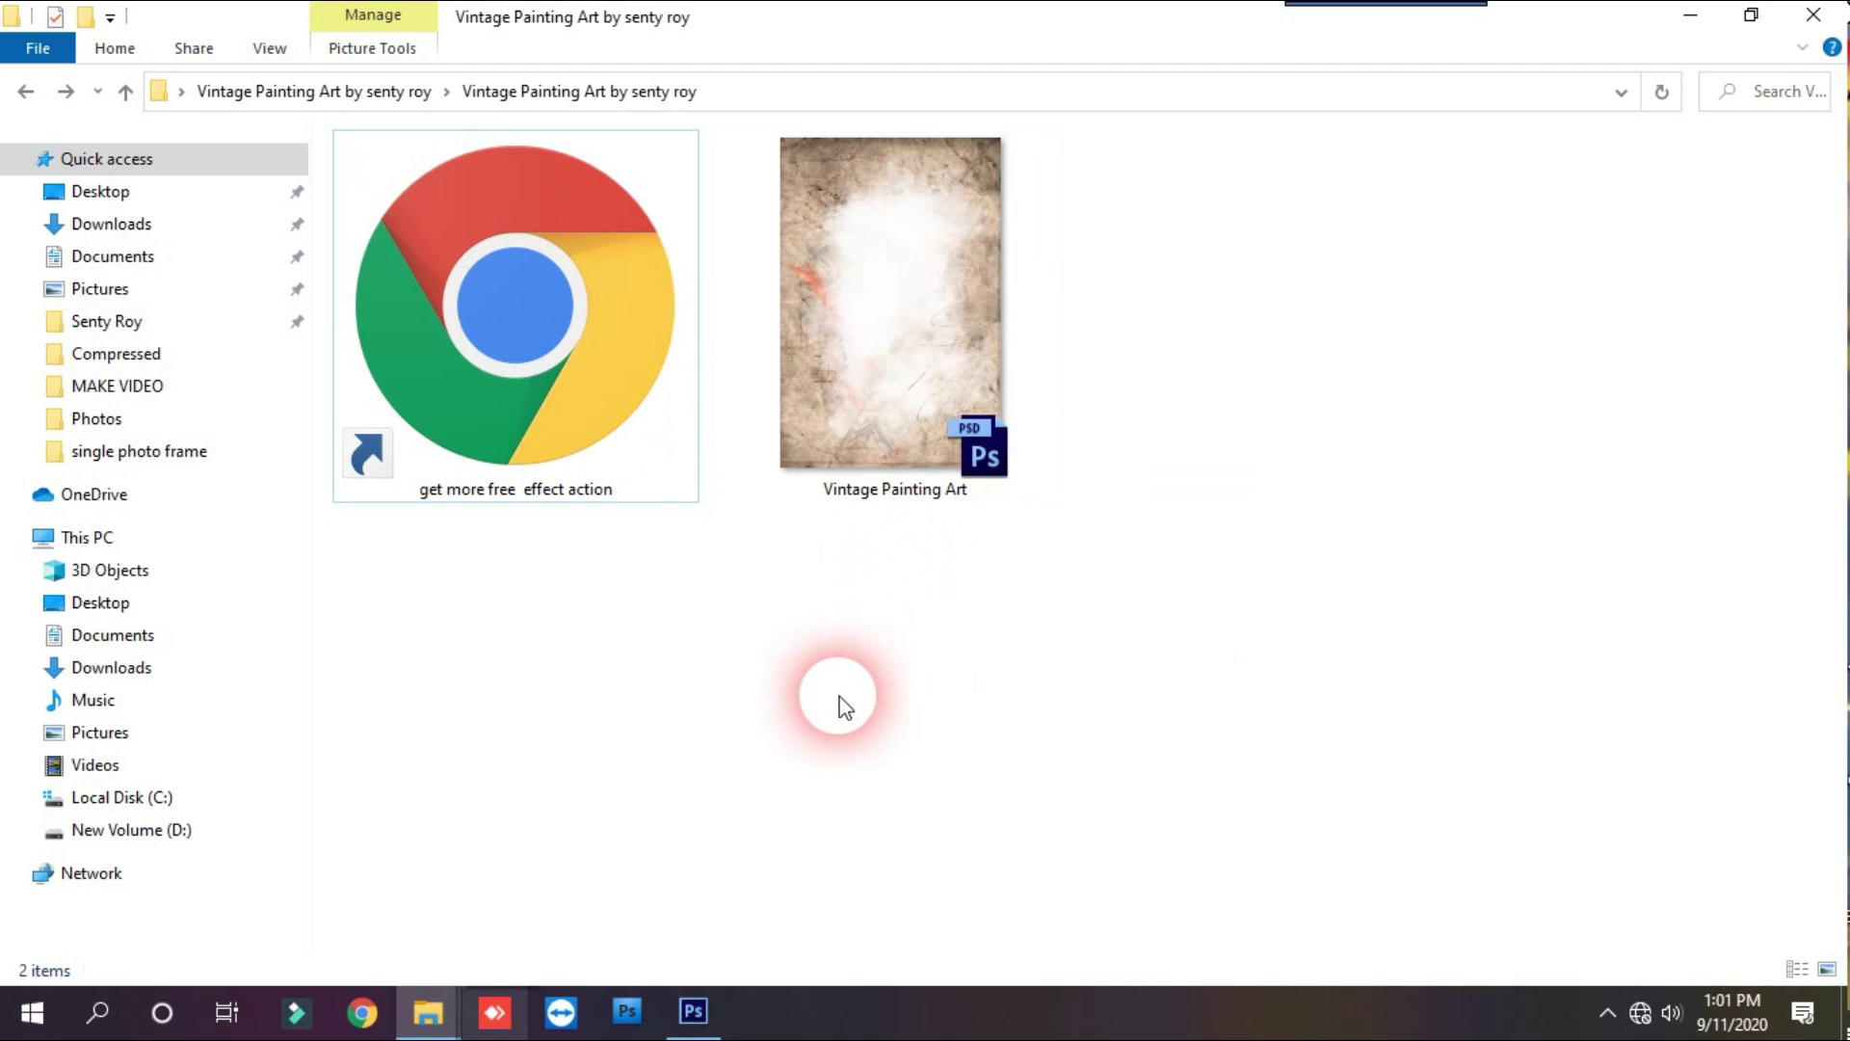
{"action": "left_click", "coordinate": [969, 497]}
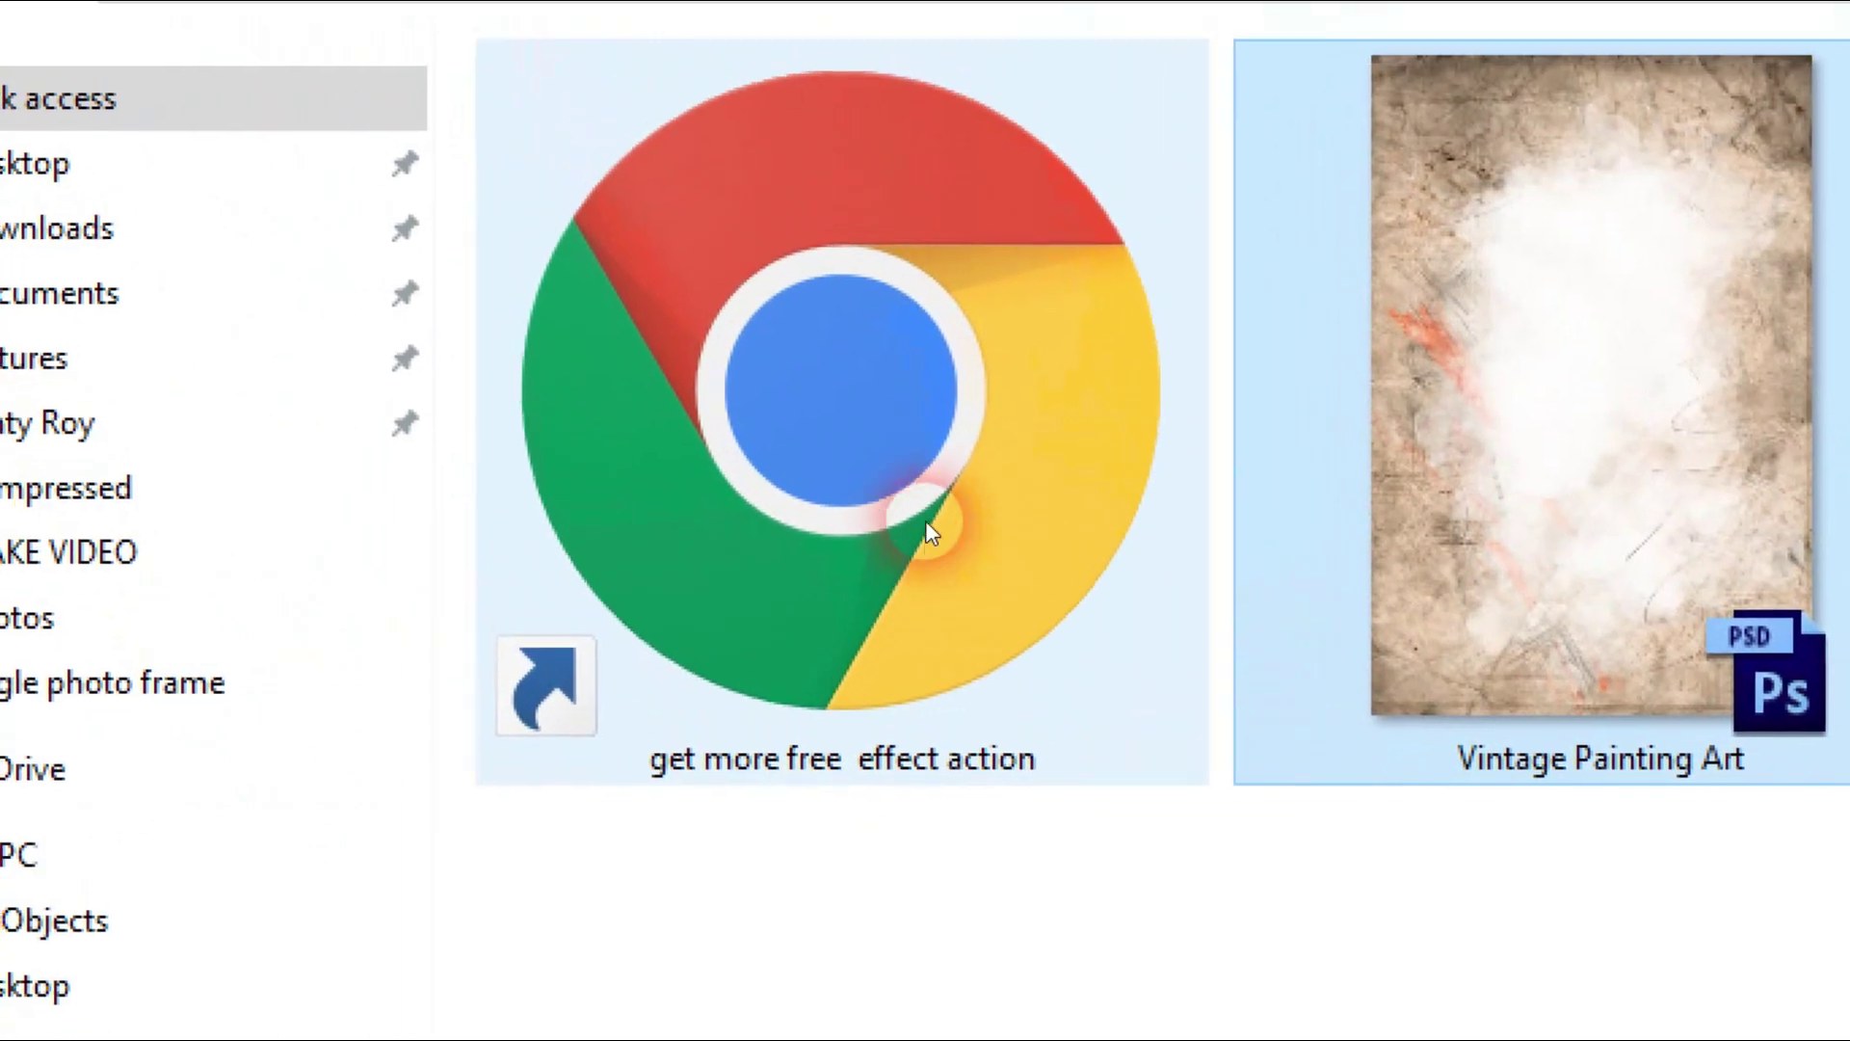
{"action": "left_click", "coordinate": [211, 552]}
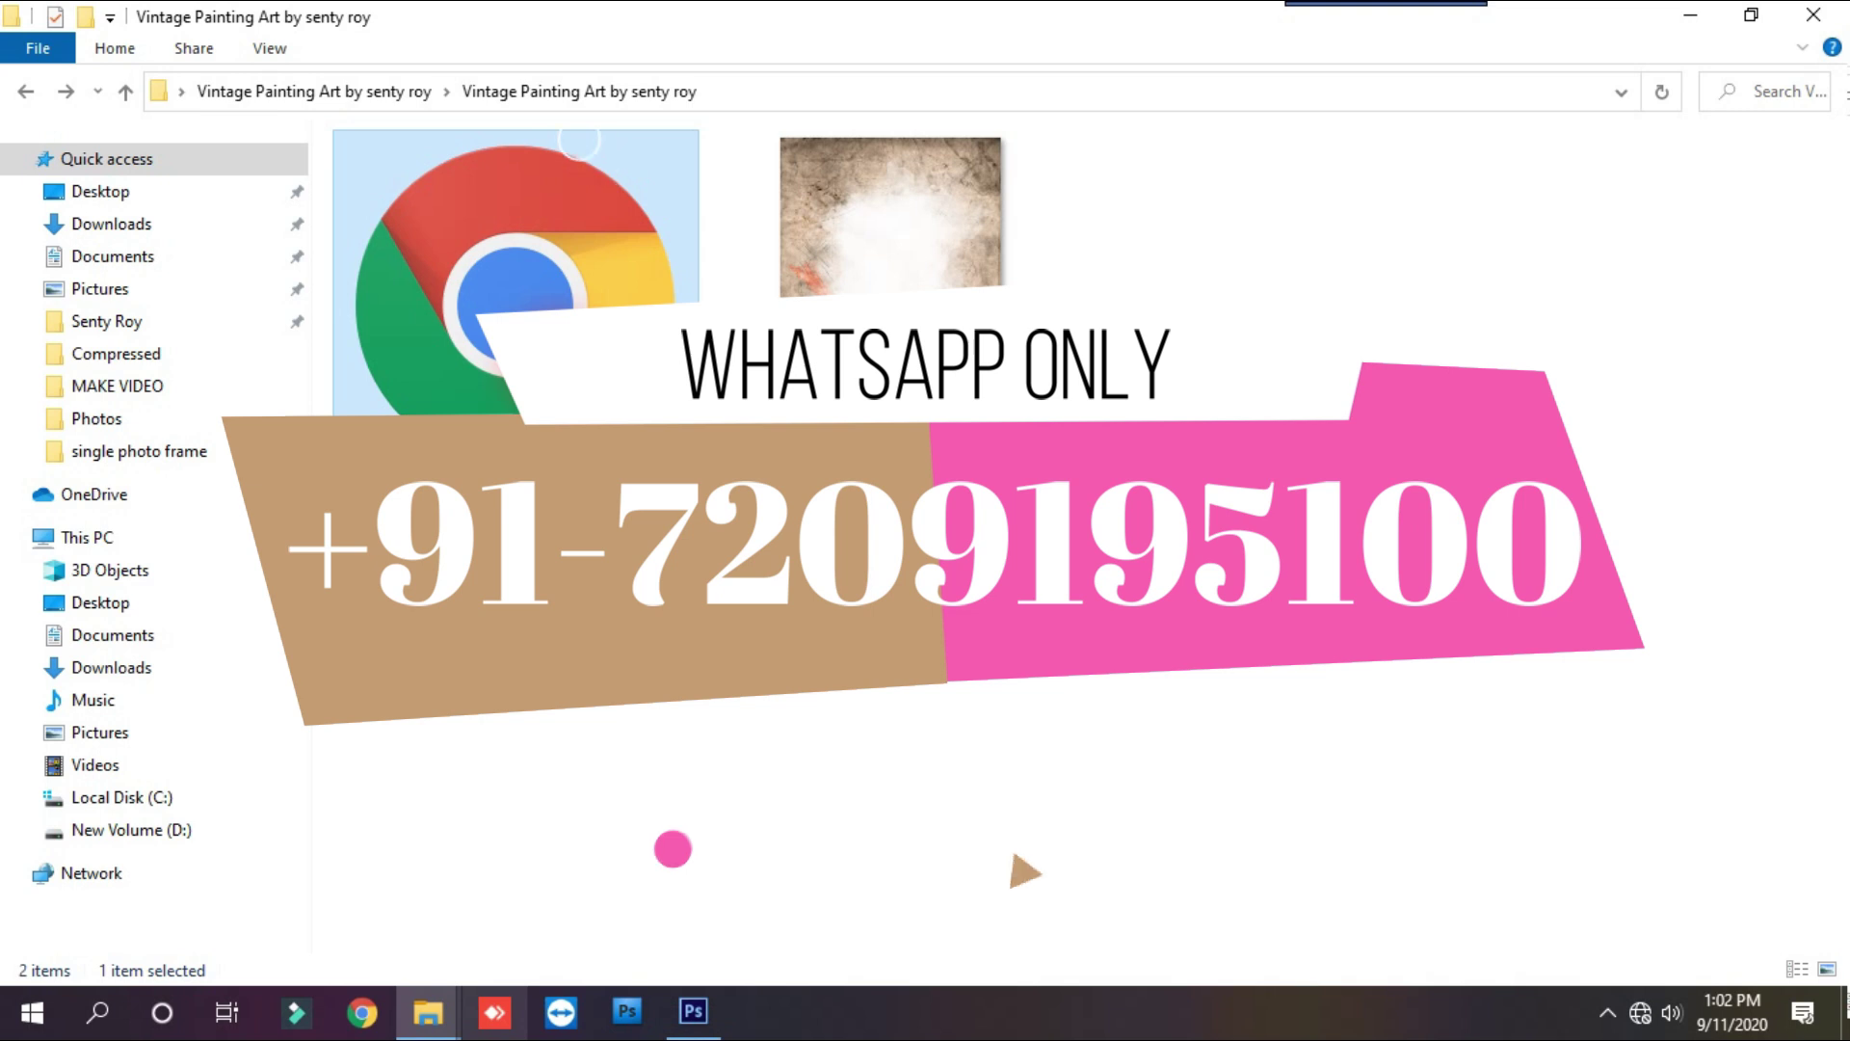
{"action": "mouse_move", "coordinate": [855, 441]}
{"action": "left_mouse_down"}
{"action": "mouse_move", "coordinate": [872, 500]}
{"action": "mouse_move", "coordinate": [877, 424]}
{"action": "left_mouse_up"}
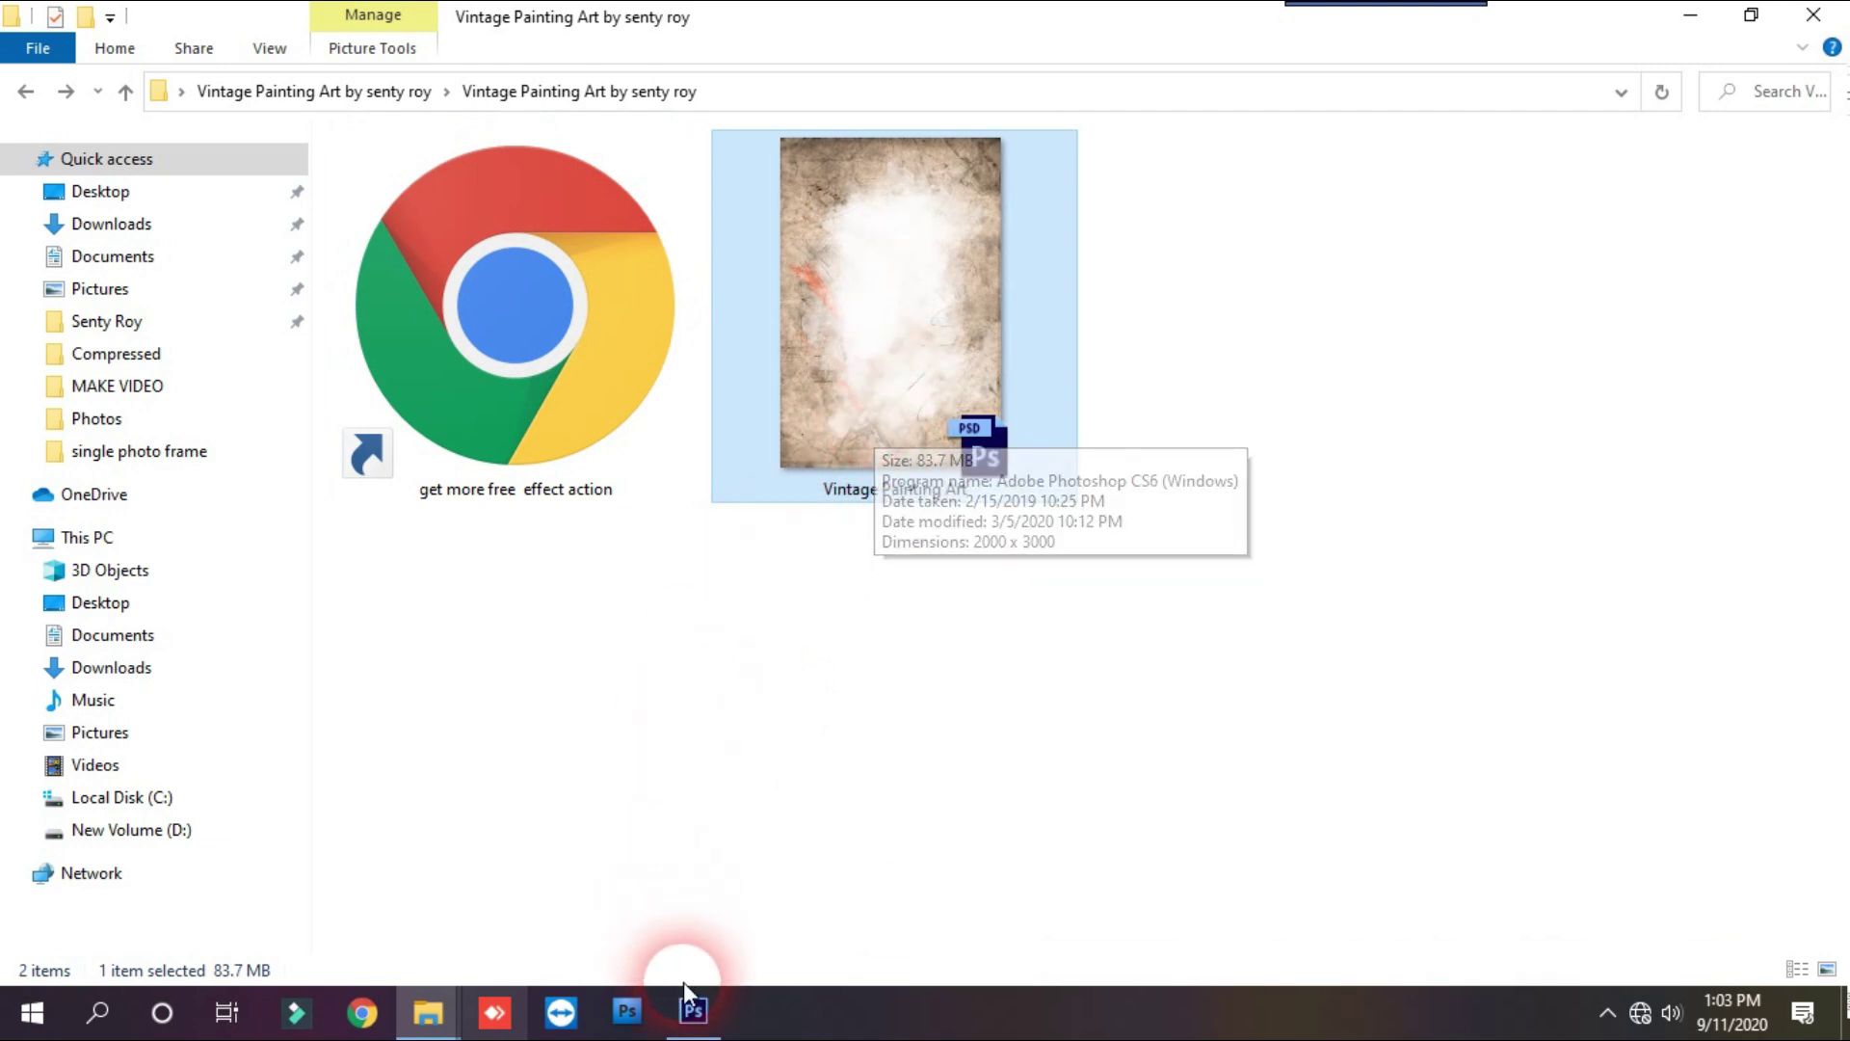
Open the Vintage Painting Art PSD from the folder in Photoshop.
{"action": "left_click", "coordinate": [694, 1011]}
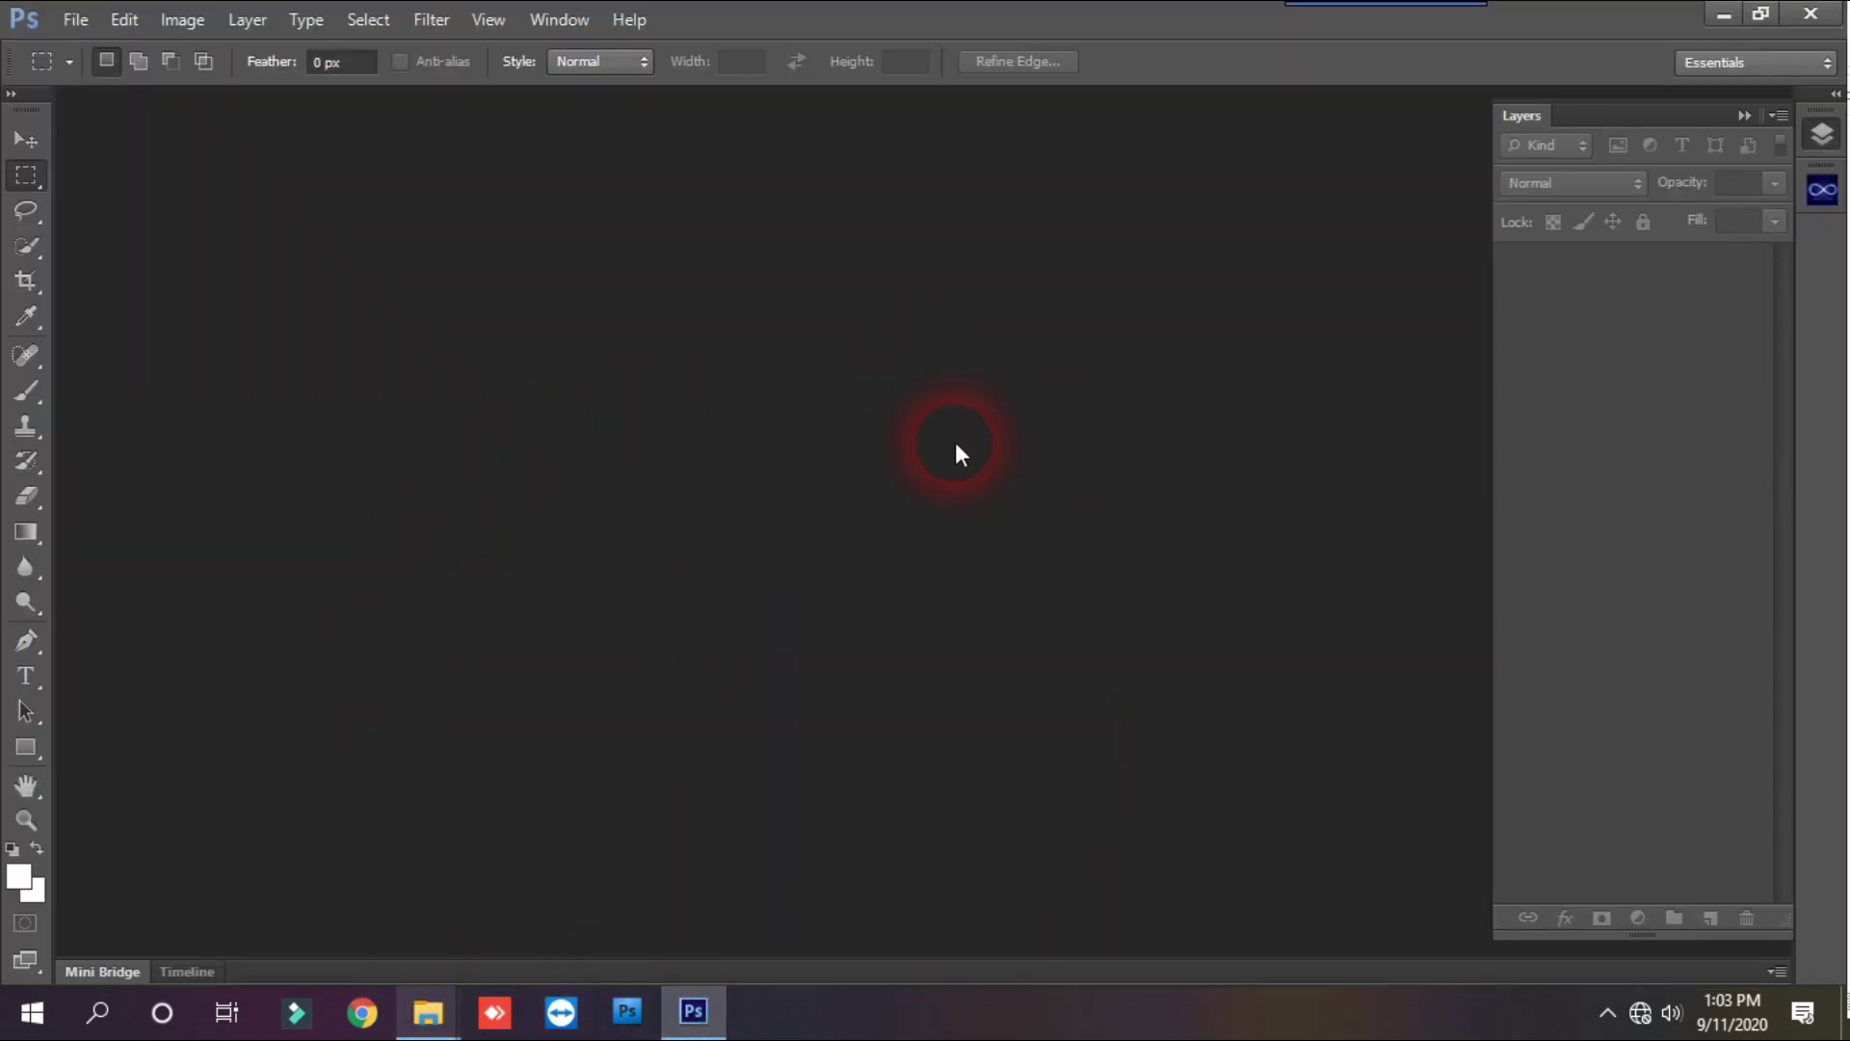
{"action": "left_click", "coordinate": [1724, 14]}
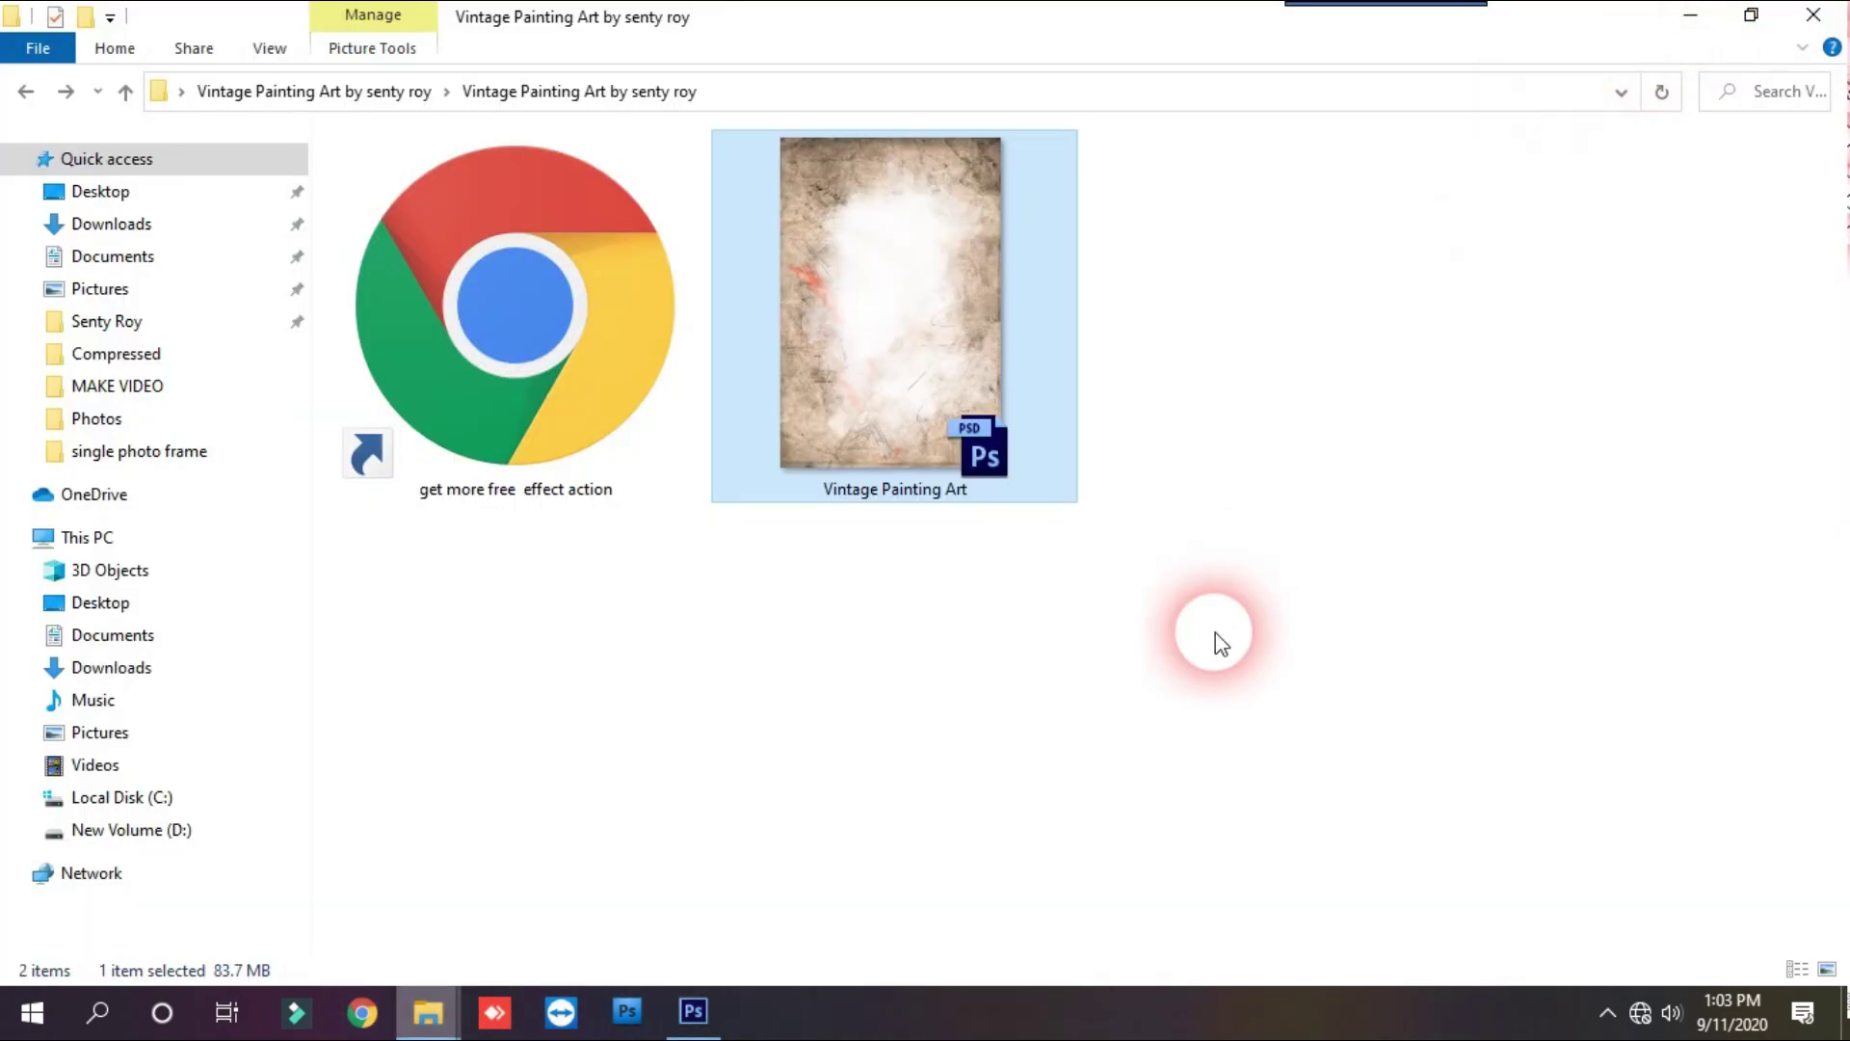
{"action": "mouse_move", "coordinate": [945, 388]}
{"action": "left_mouse_down"}
{"action": "mouse_move", "coordinate": [1104, 567]}
{"action": "mouse_move", "coordinate": [925, 396]}
{"action": "mouse_move", "coordinate": [1107, 696]}
{"action": "mouse_move", "coordinate": [794, 829]}
{"action": "mouse_move", "coordinate": [659, 1014]}
{"action": "mouse_move", "coordinate": [691, 1012]}
{"action": "mouse_move", "coordinate": [751, 756]}
{"action": "mouse_move", "coordinate": [893, 668]}
{"action": "mouse_move", "coordinate": [694, 451]}
{"action": "mouse_move", "coordinate": [873, 716]}
{"action": "mouse_move", "coordinate": [950, 408]}
{"action": "mouse_move", "coordinate": [956, 540]}
{"action": "left_mouse_up"}
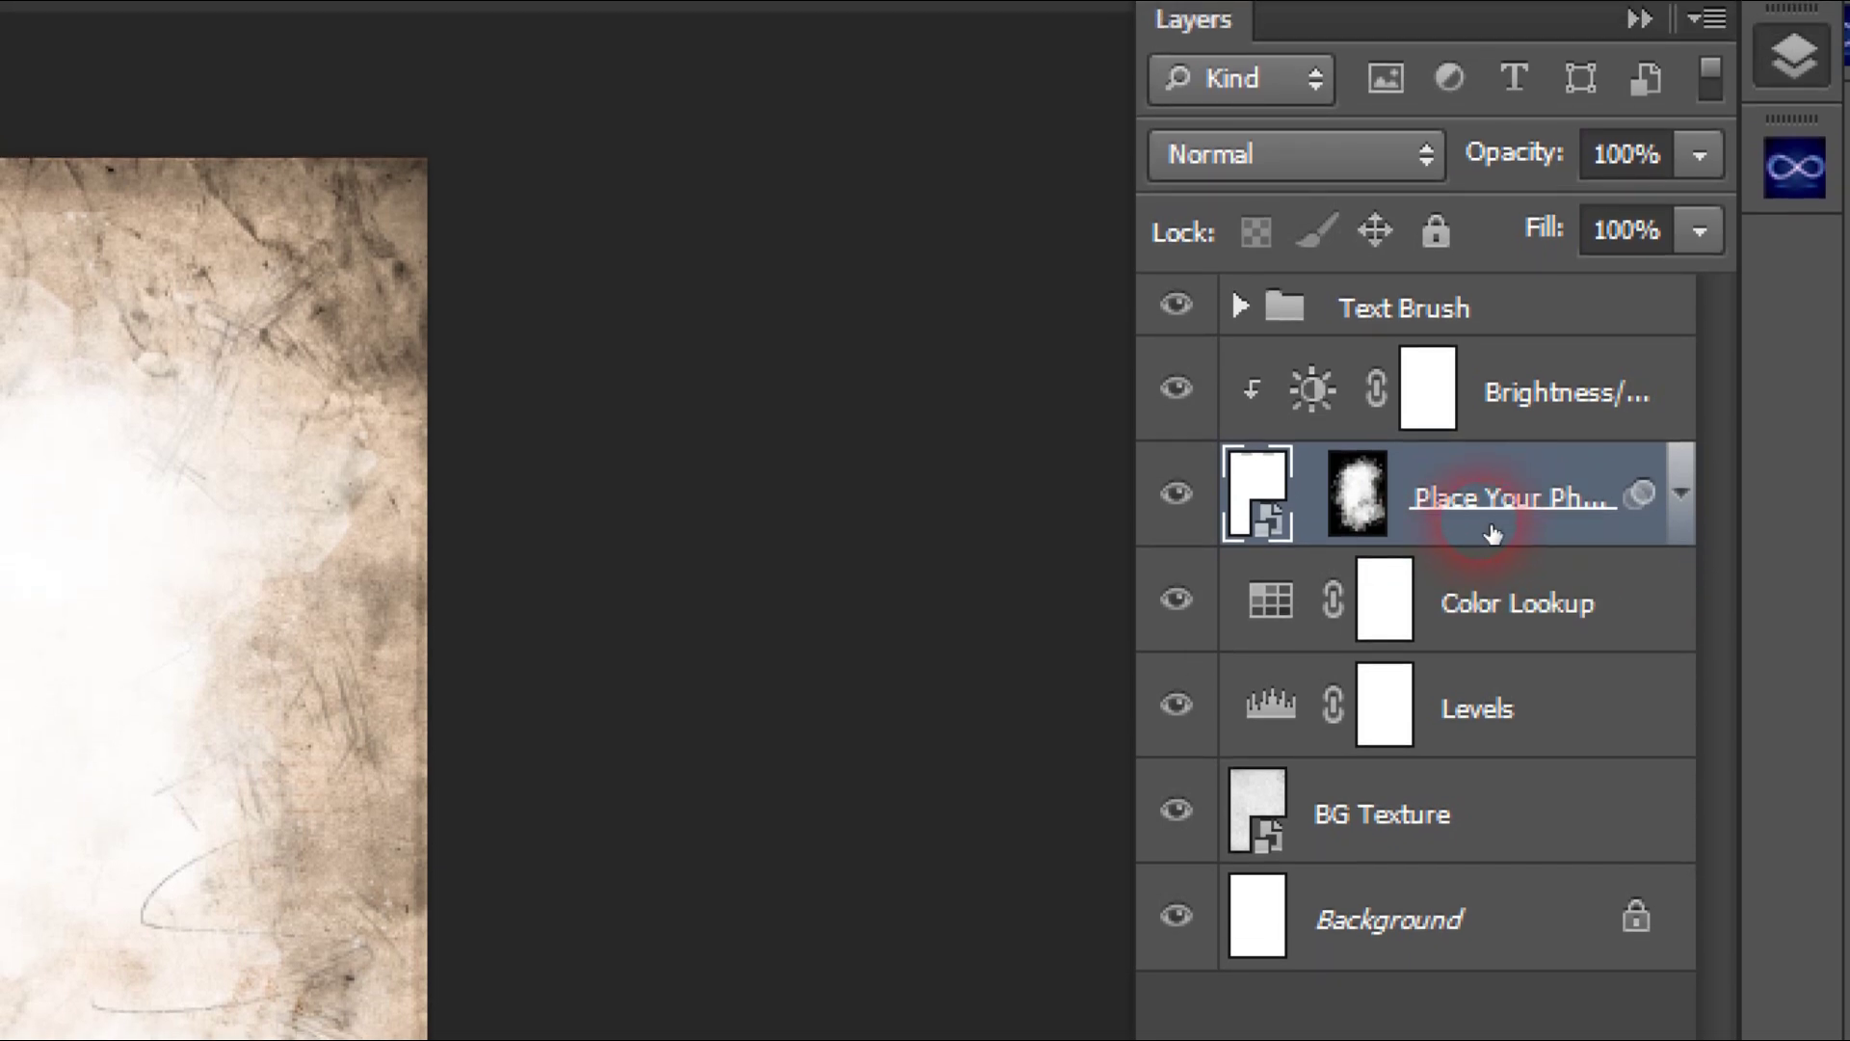
Open the contents of the Place Your Photo layer's smart object for editing.
{"action": "left_click", "coordinate": [1376, 495]}
{"action": "left_click", "coordinate": [1262, 535]}
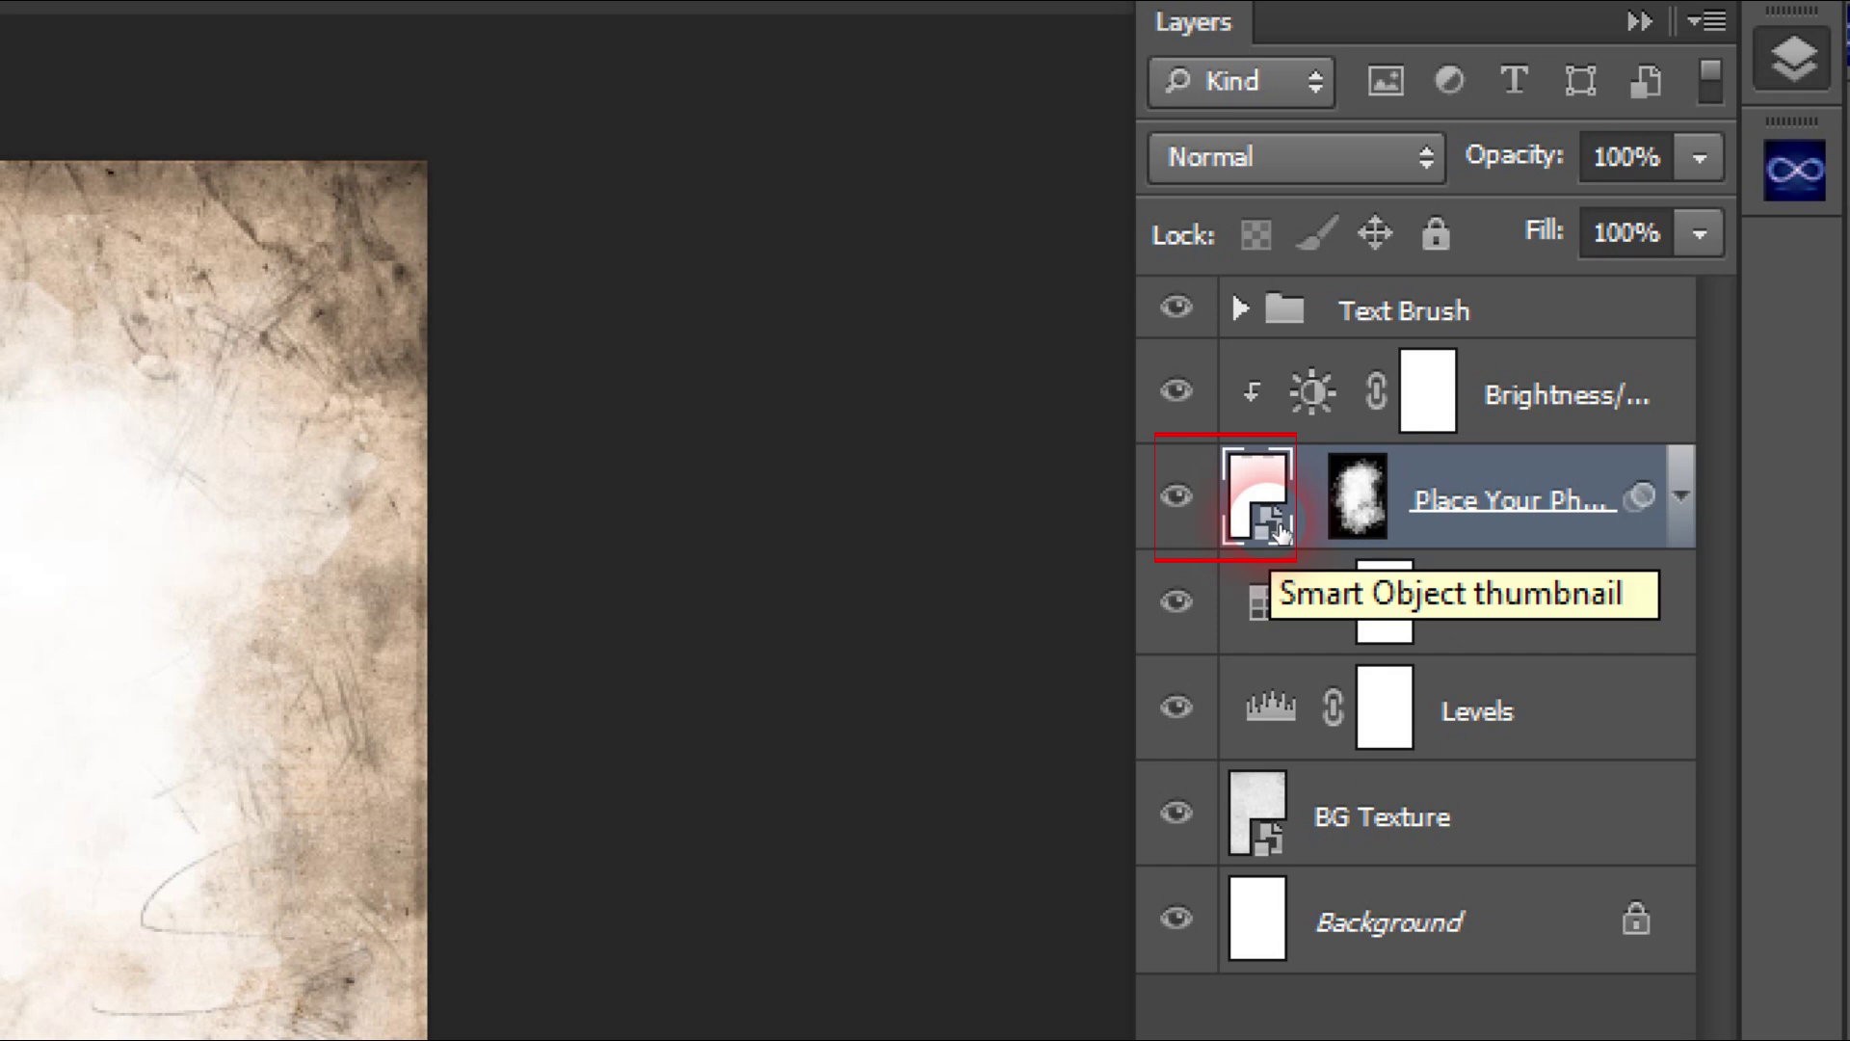
{"action": "double_click", "coordinate": [1262, 501]}
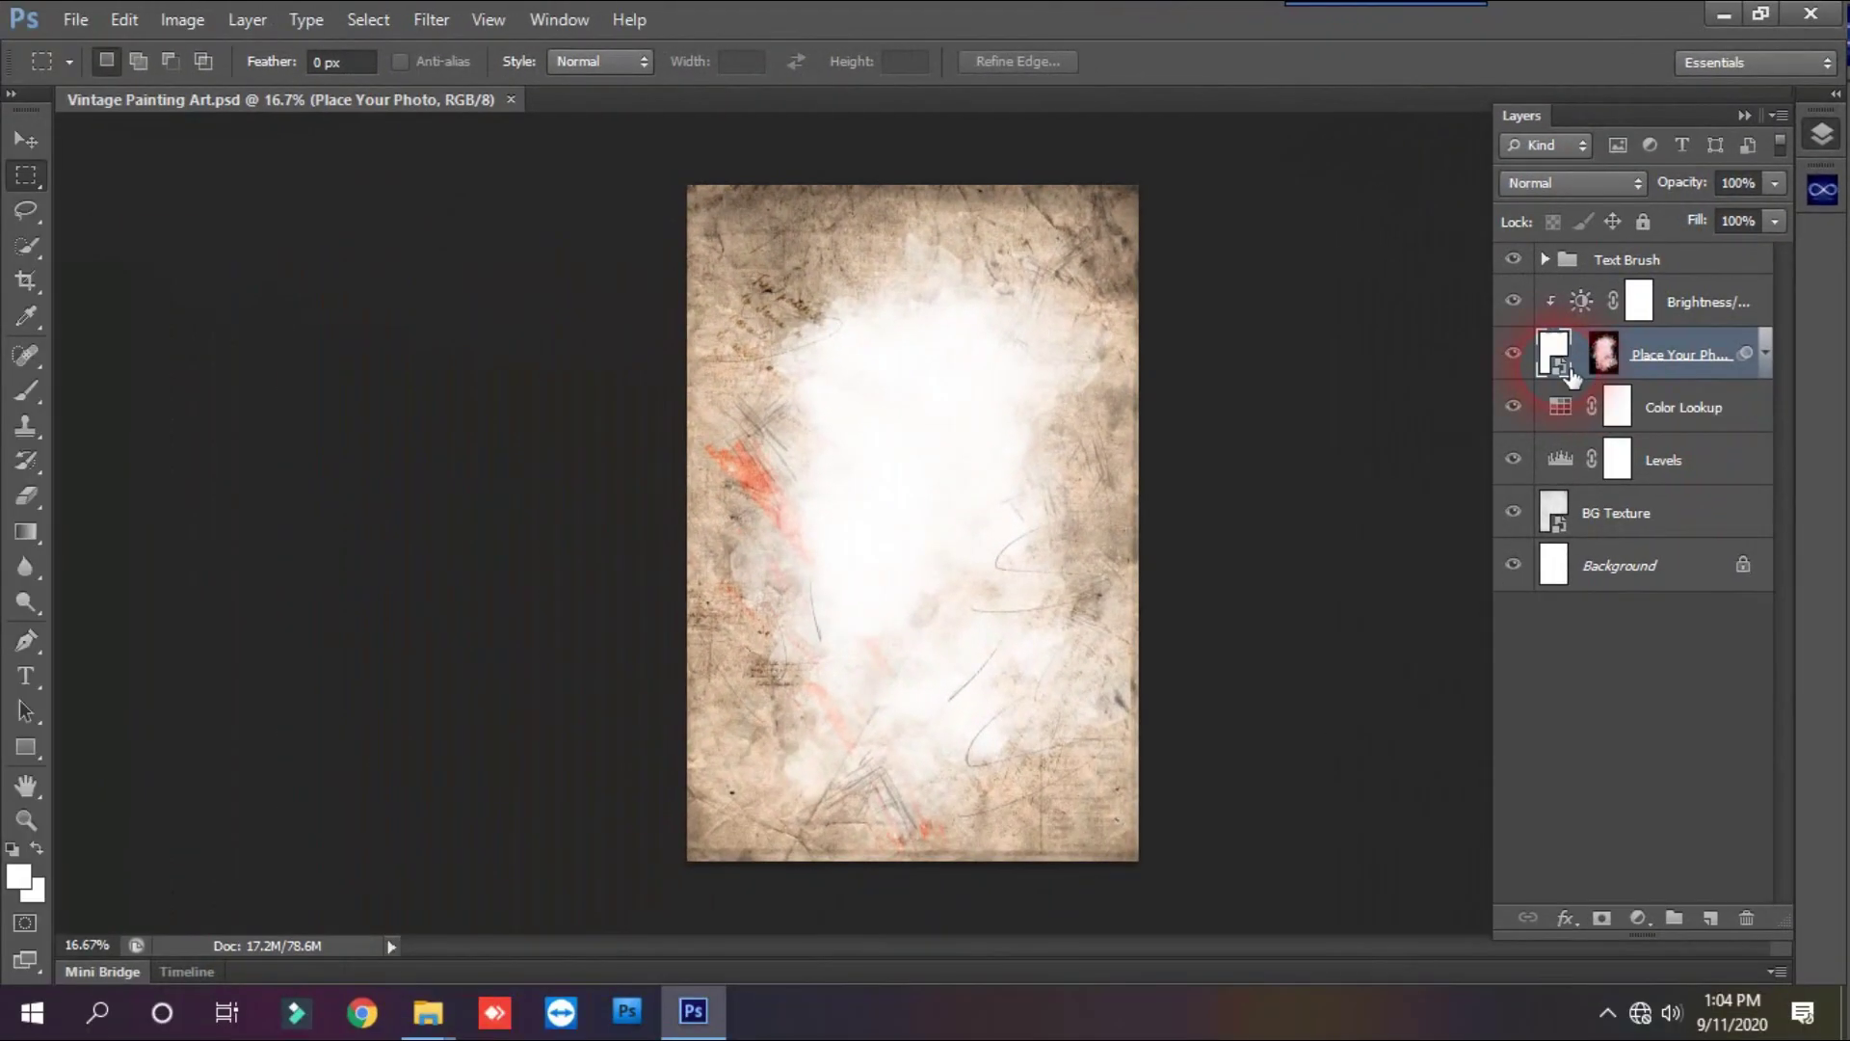
{"action": "left_click_drag", "start_coordinate": [1011, 265], "coordinate": [978, 328]}
{"action": "left_click", "coordinate": [872, 477]}
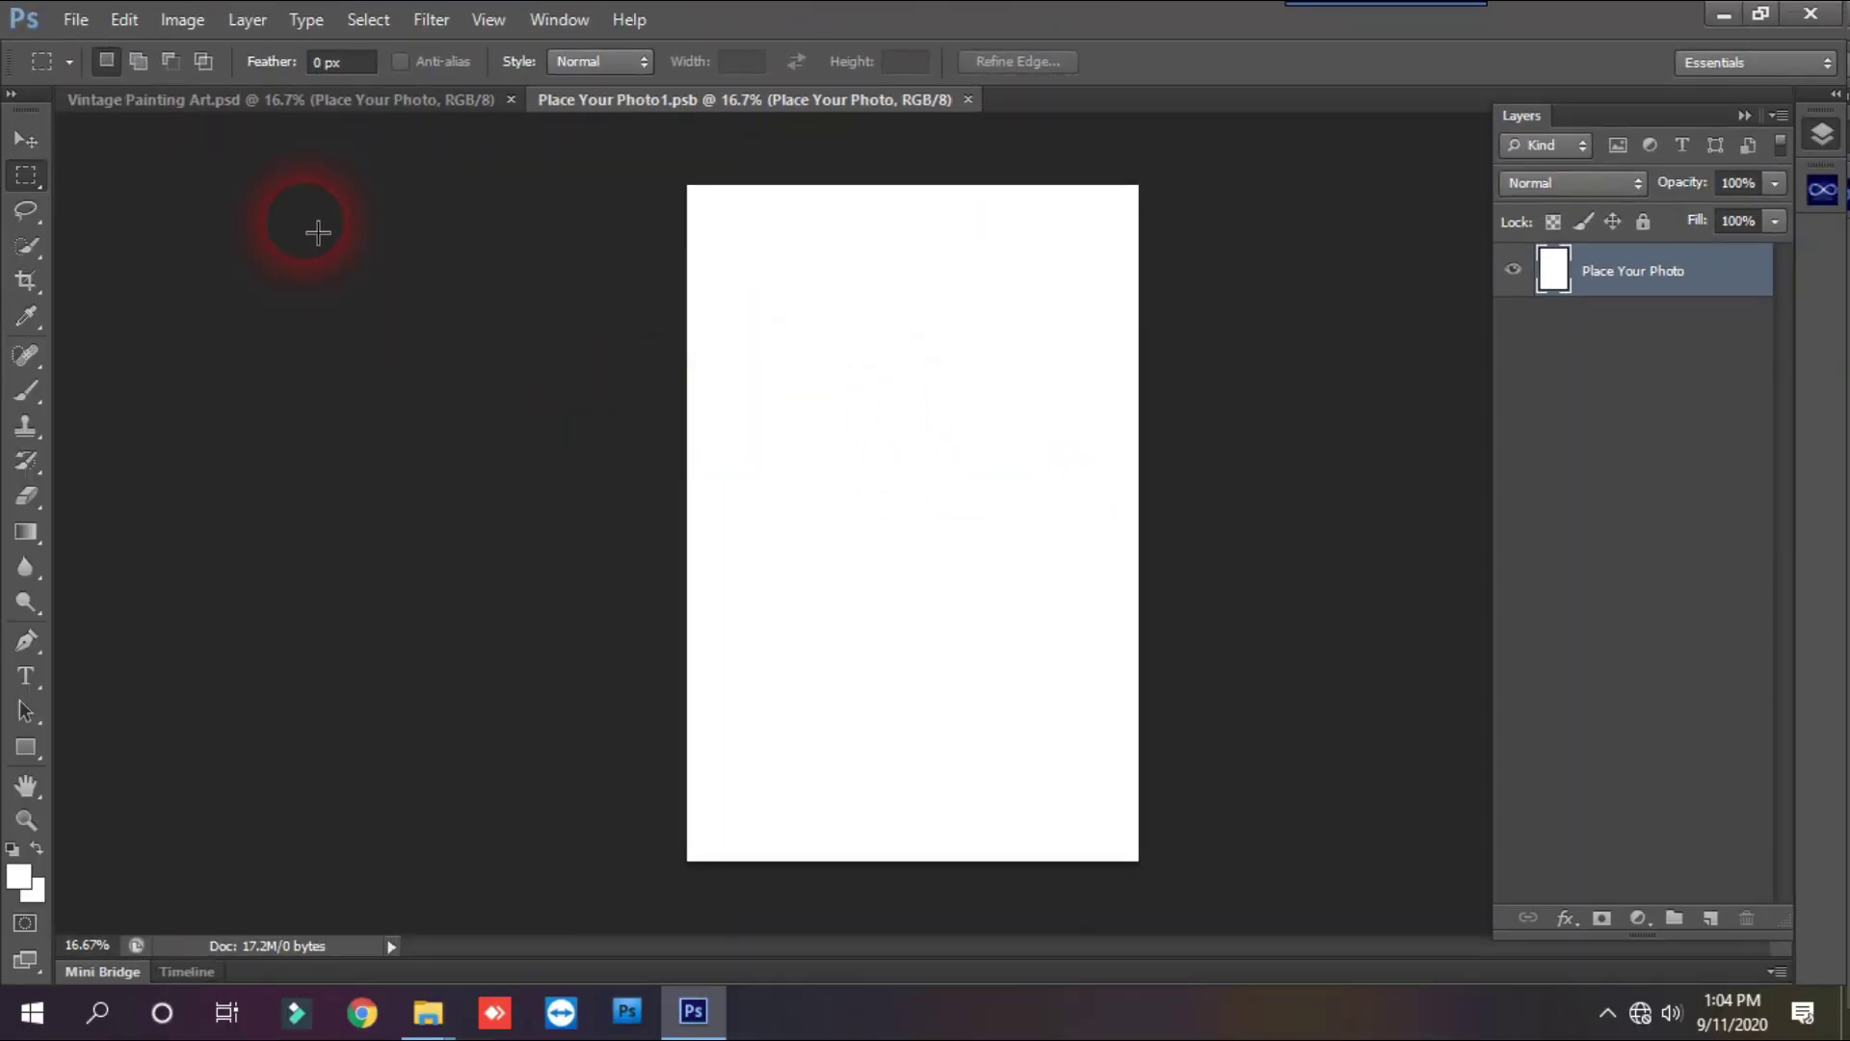
Open the photo women-s-gold-colored-necklace-2673365.jpg from the demo folder.
{"action": "left_click", "coordinate": [72, 18]}
{"action": "left_click", "coordinate": [96, 75]}
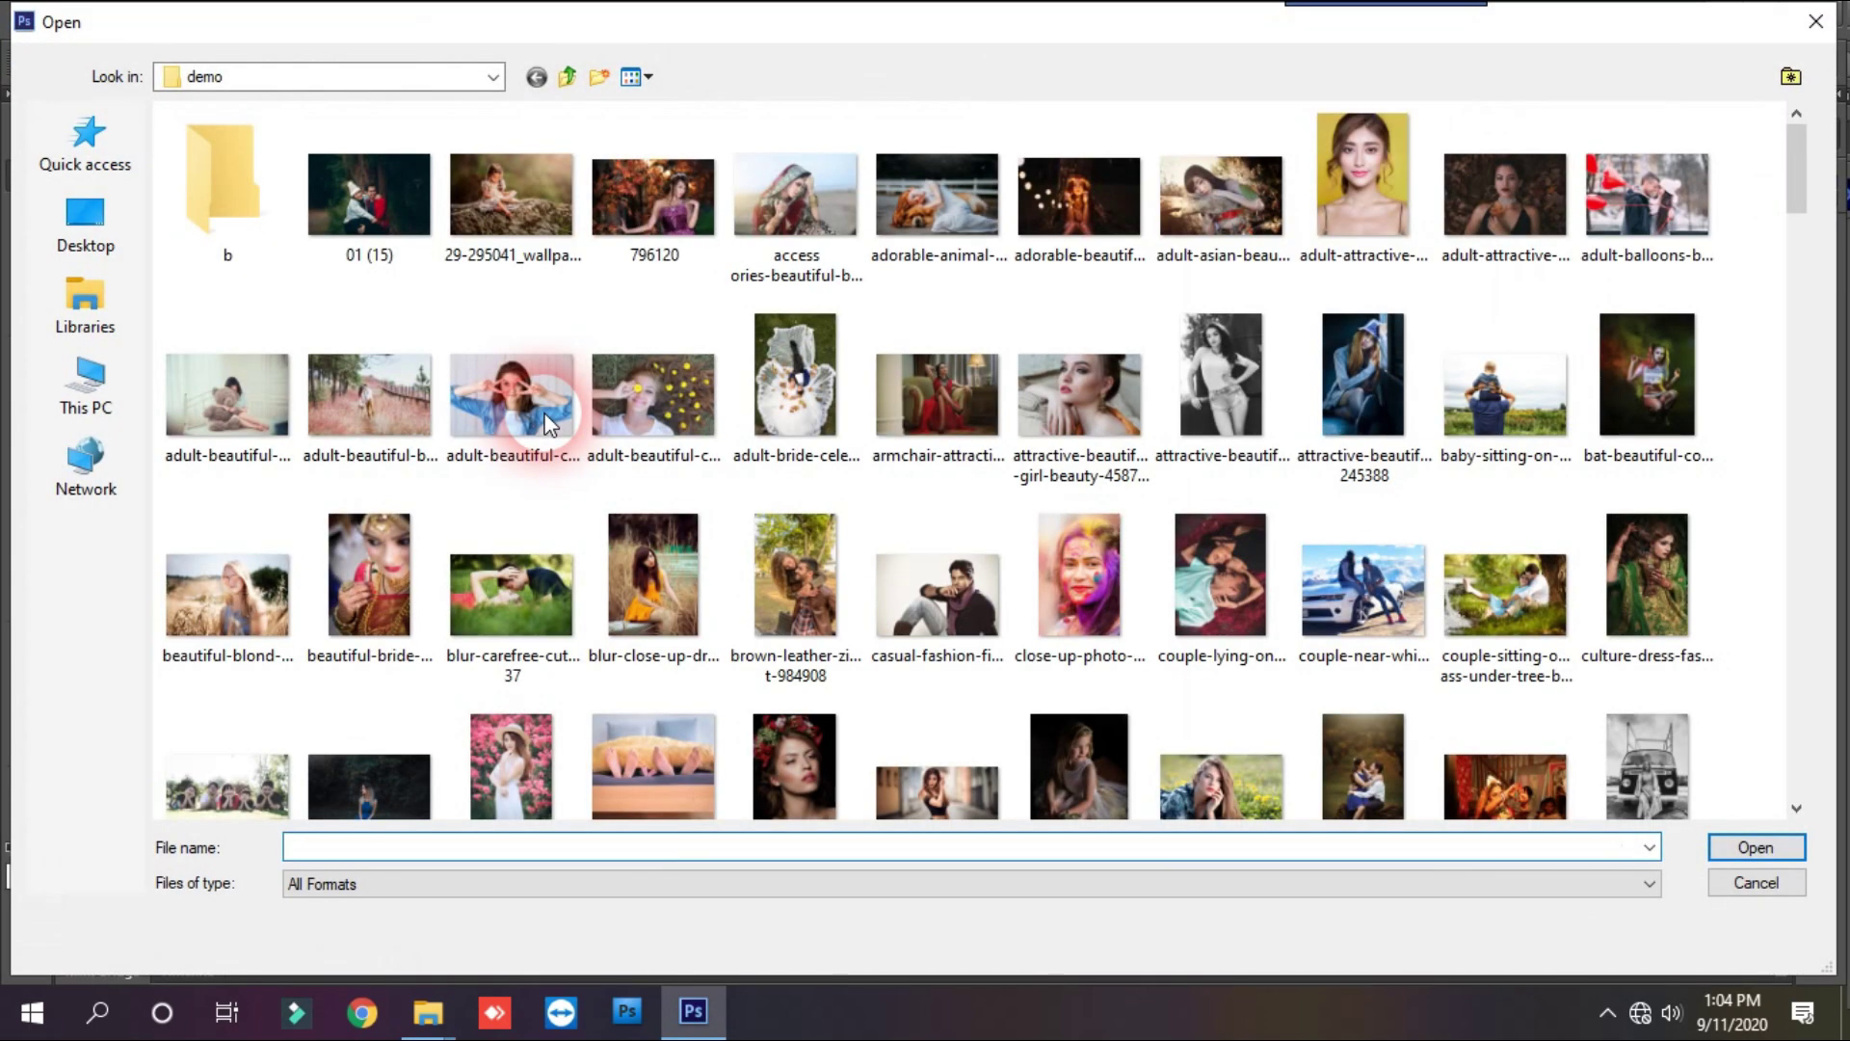
{"action": "left_click_drag", "start_coordinate": [1804, 171], "coordinate": [1792, 790]}
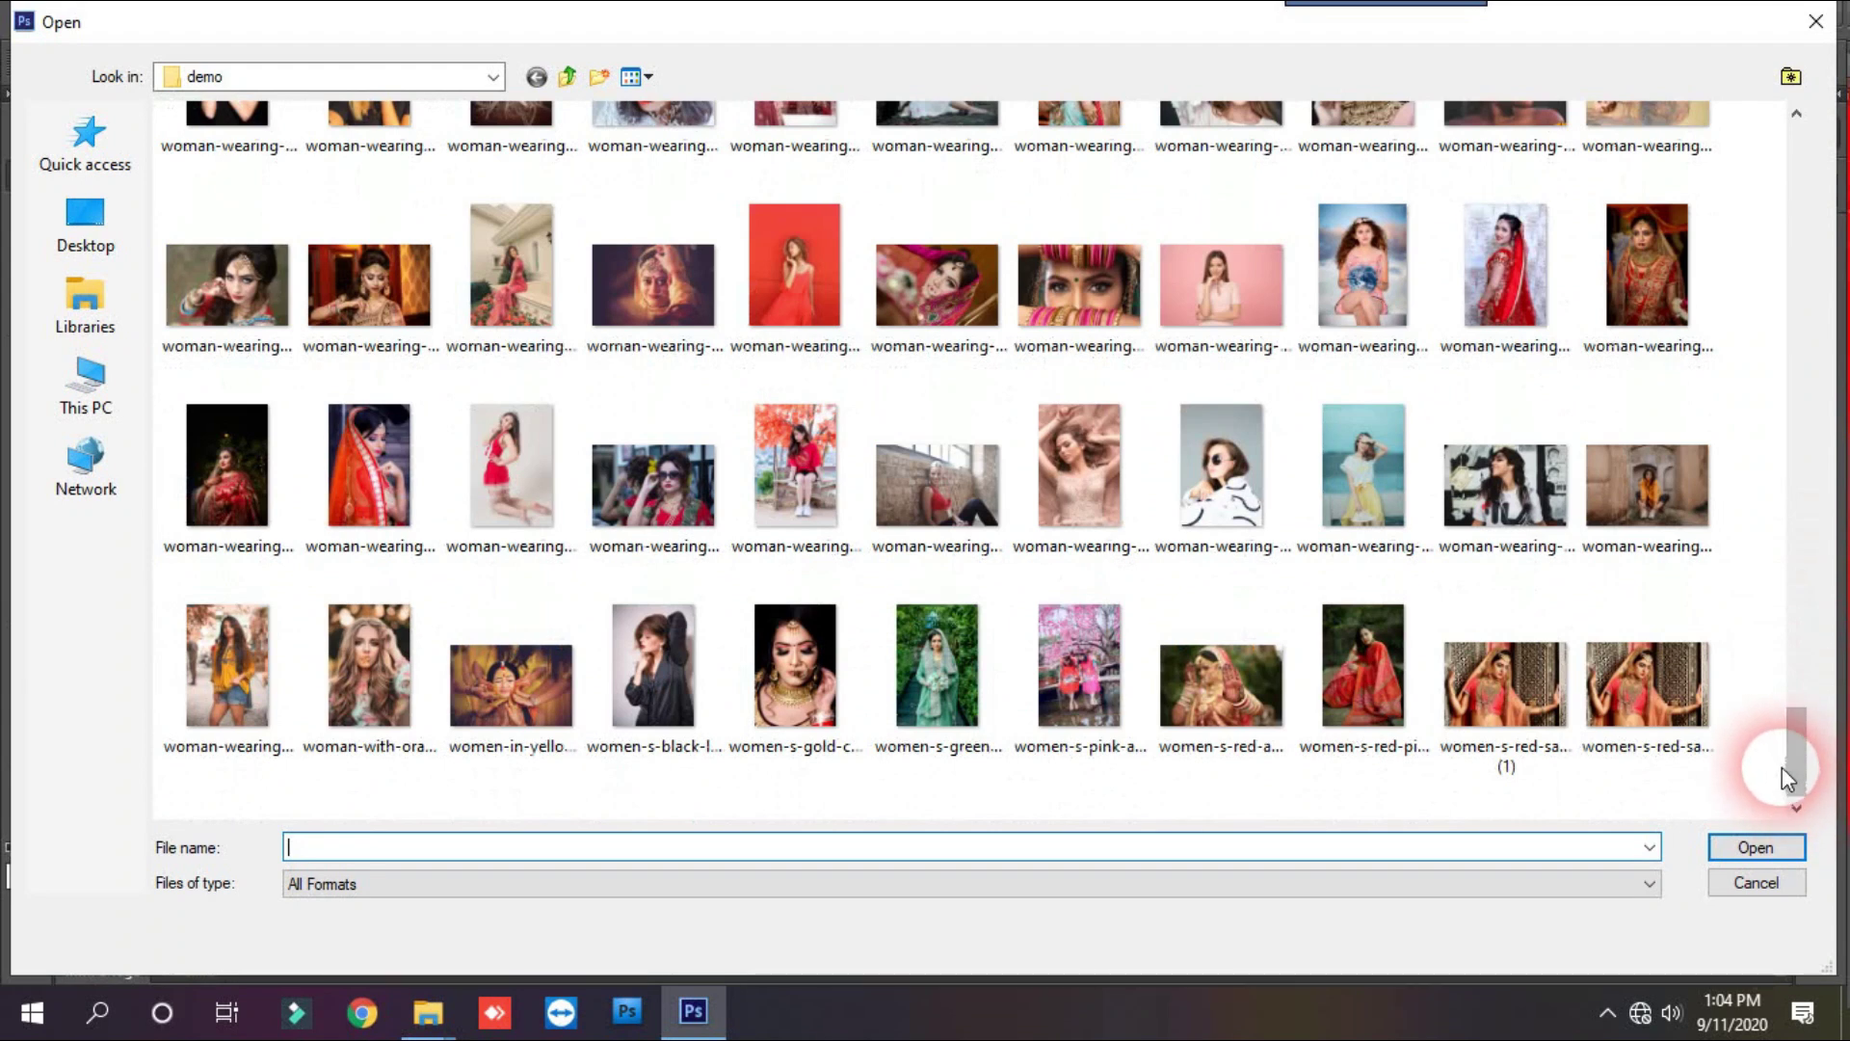
{"action": "left_click", "coordinate": [809, 663]}
{"action": "double_click", "coordinate": [810, 663]}
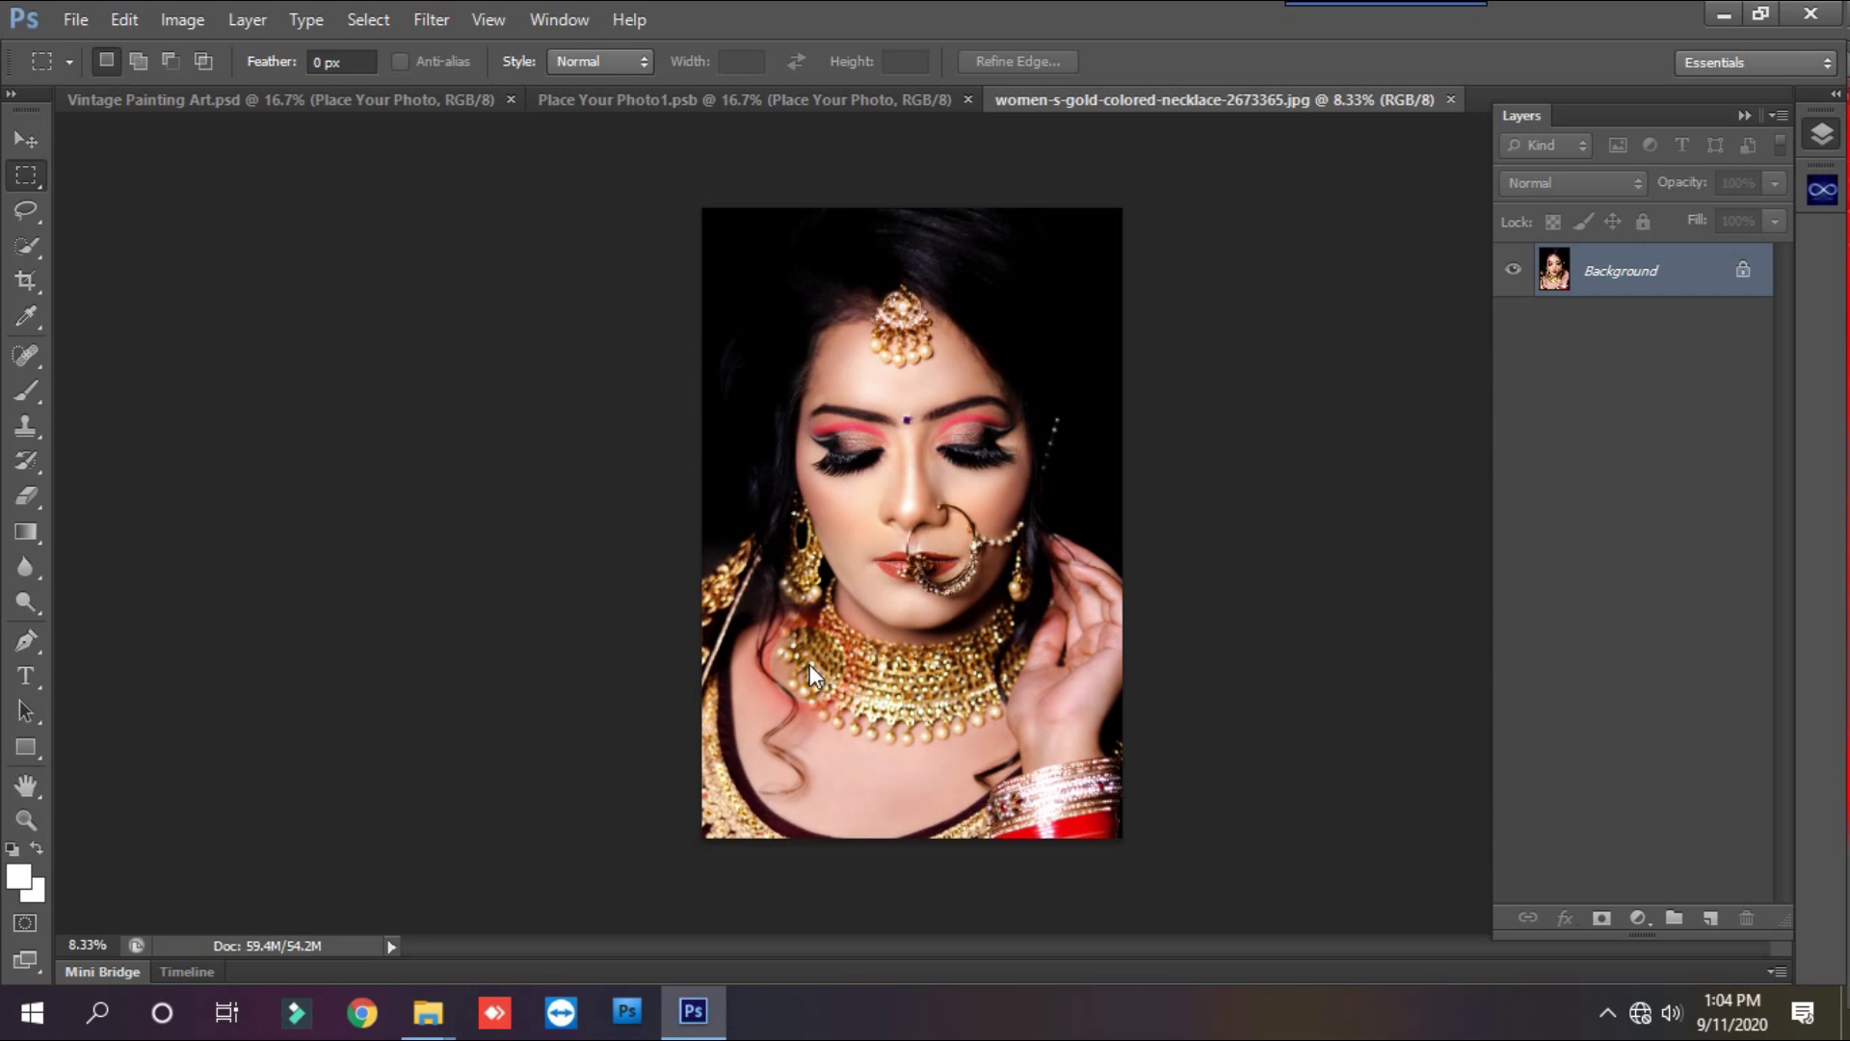
Copy the entire necklace portrait and paste it as a new layer into Place Your Photo1.psb.
{"action": "key", "text": "ctrl+a"}
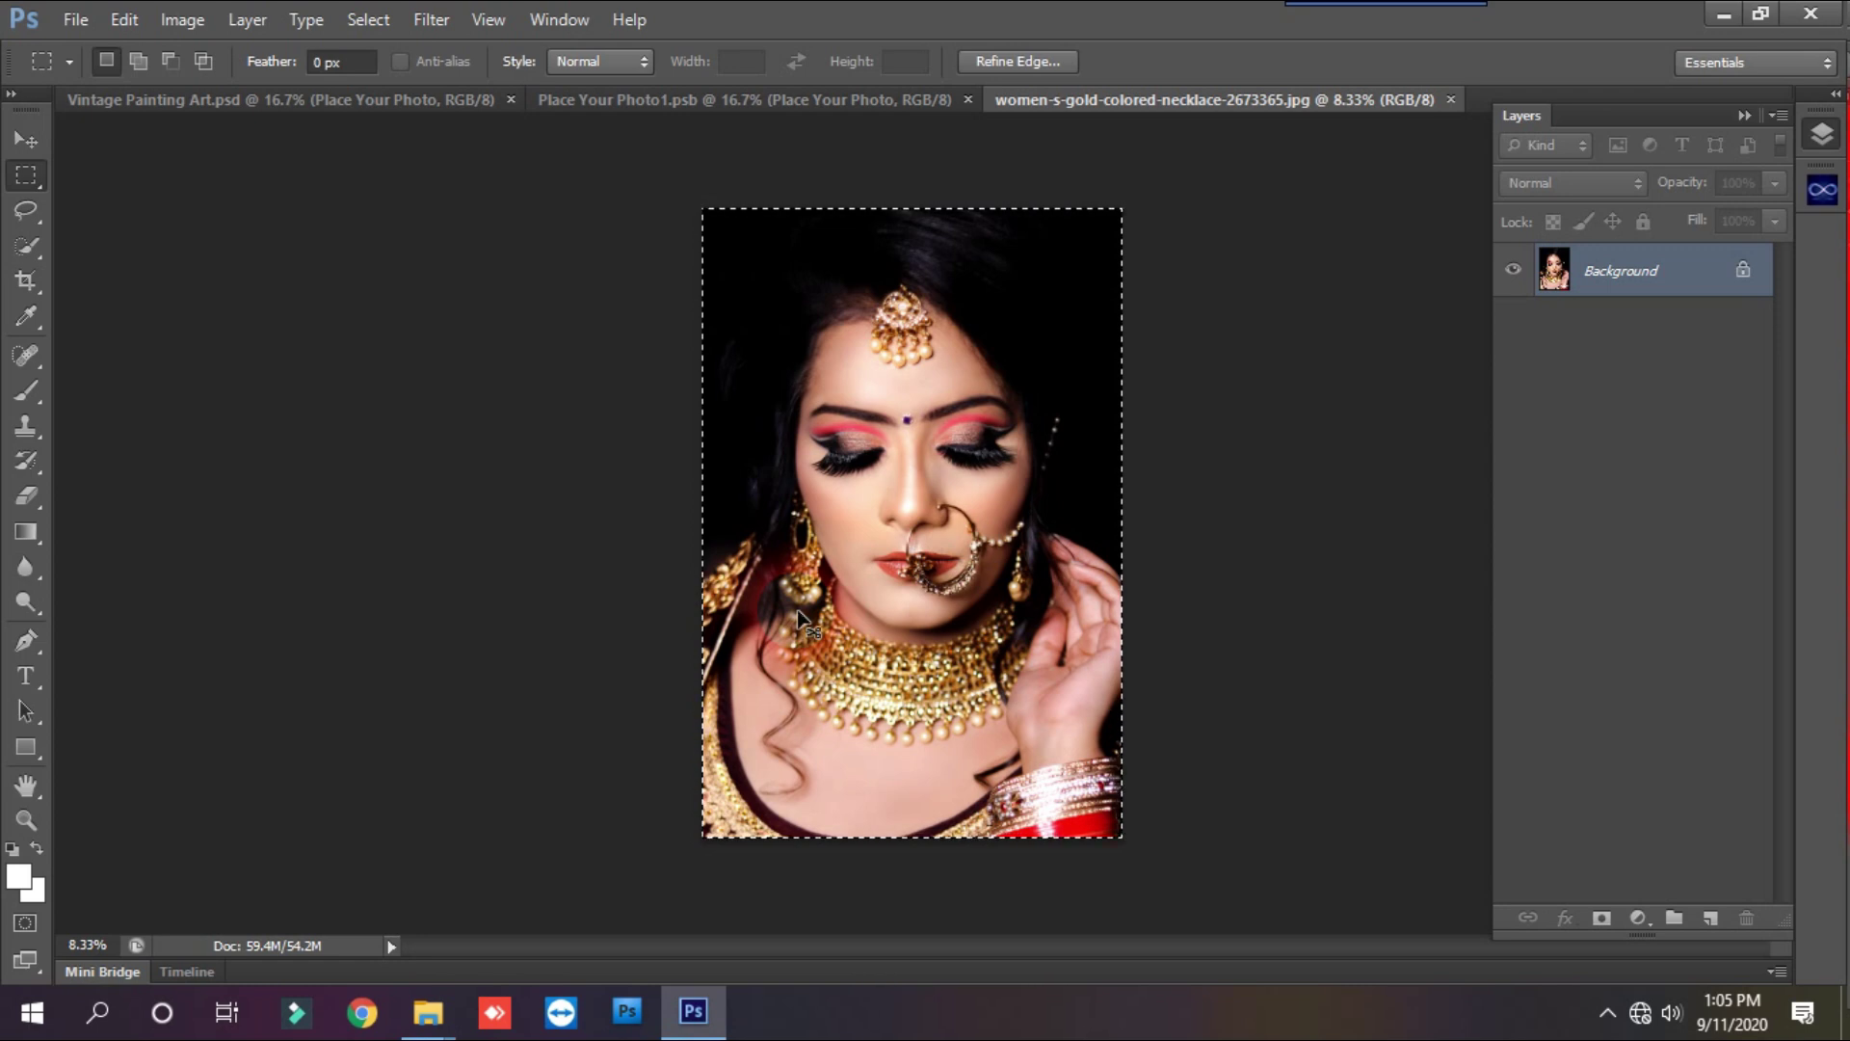
{"action": "key", "text": "ctrl+w"}
{"action": "left_click", "coordinate": [806, 619]}
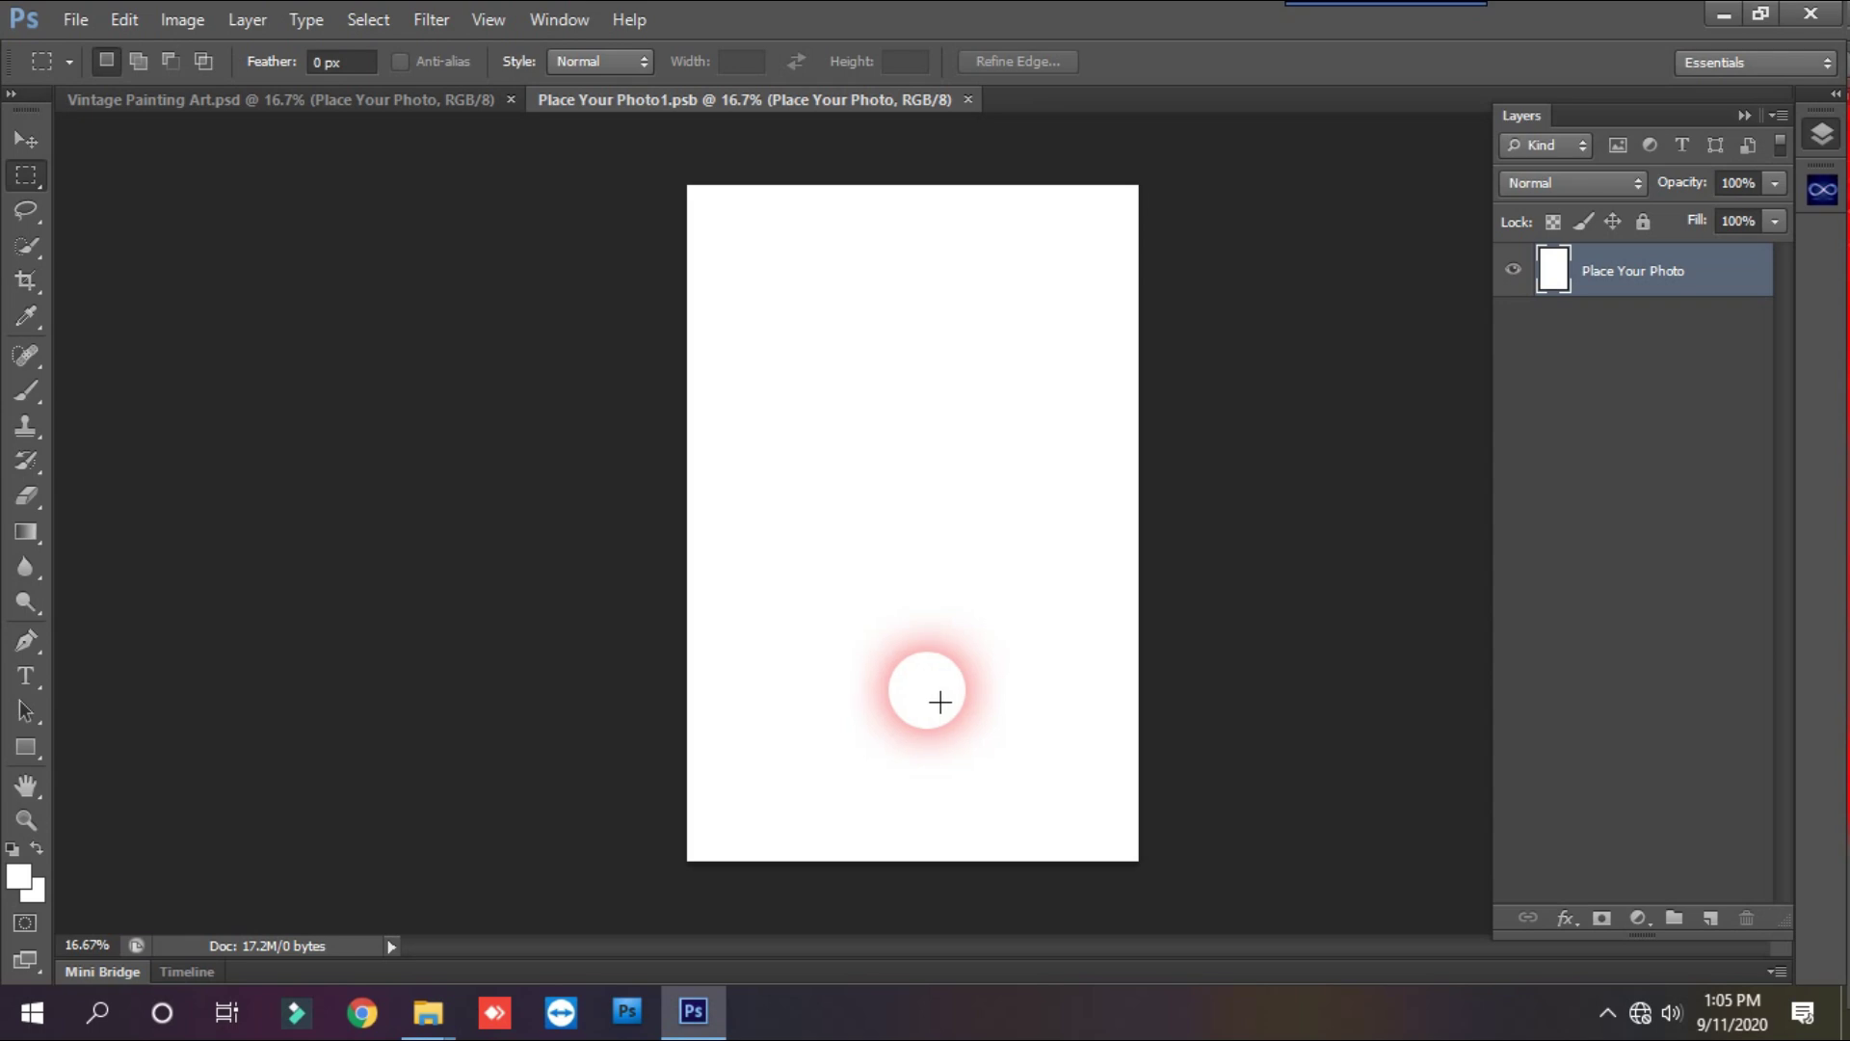
{"action": "left_click_drag", "start_coordinate": [739, 289], "coordinate": [1011, 703]}
{"action": "left_click_drag", "start_coordinate": [1010, 703], "coordinate": [816, 337]}
{"action": "left_click", "coordinate": [816, 337]}
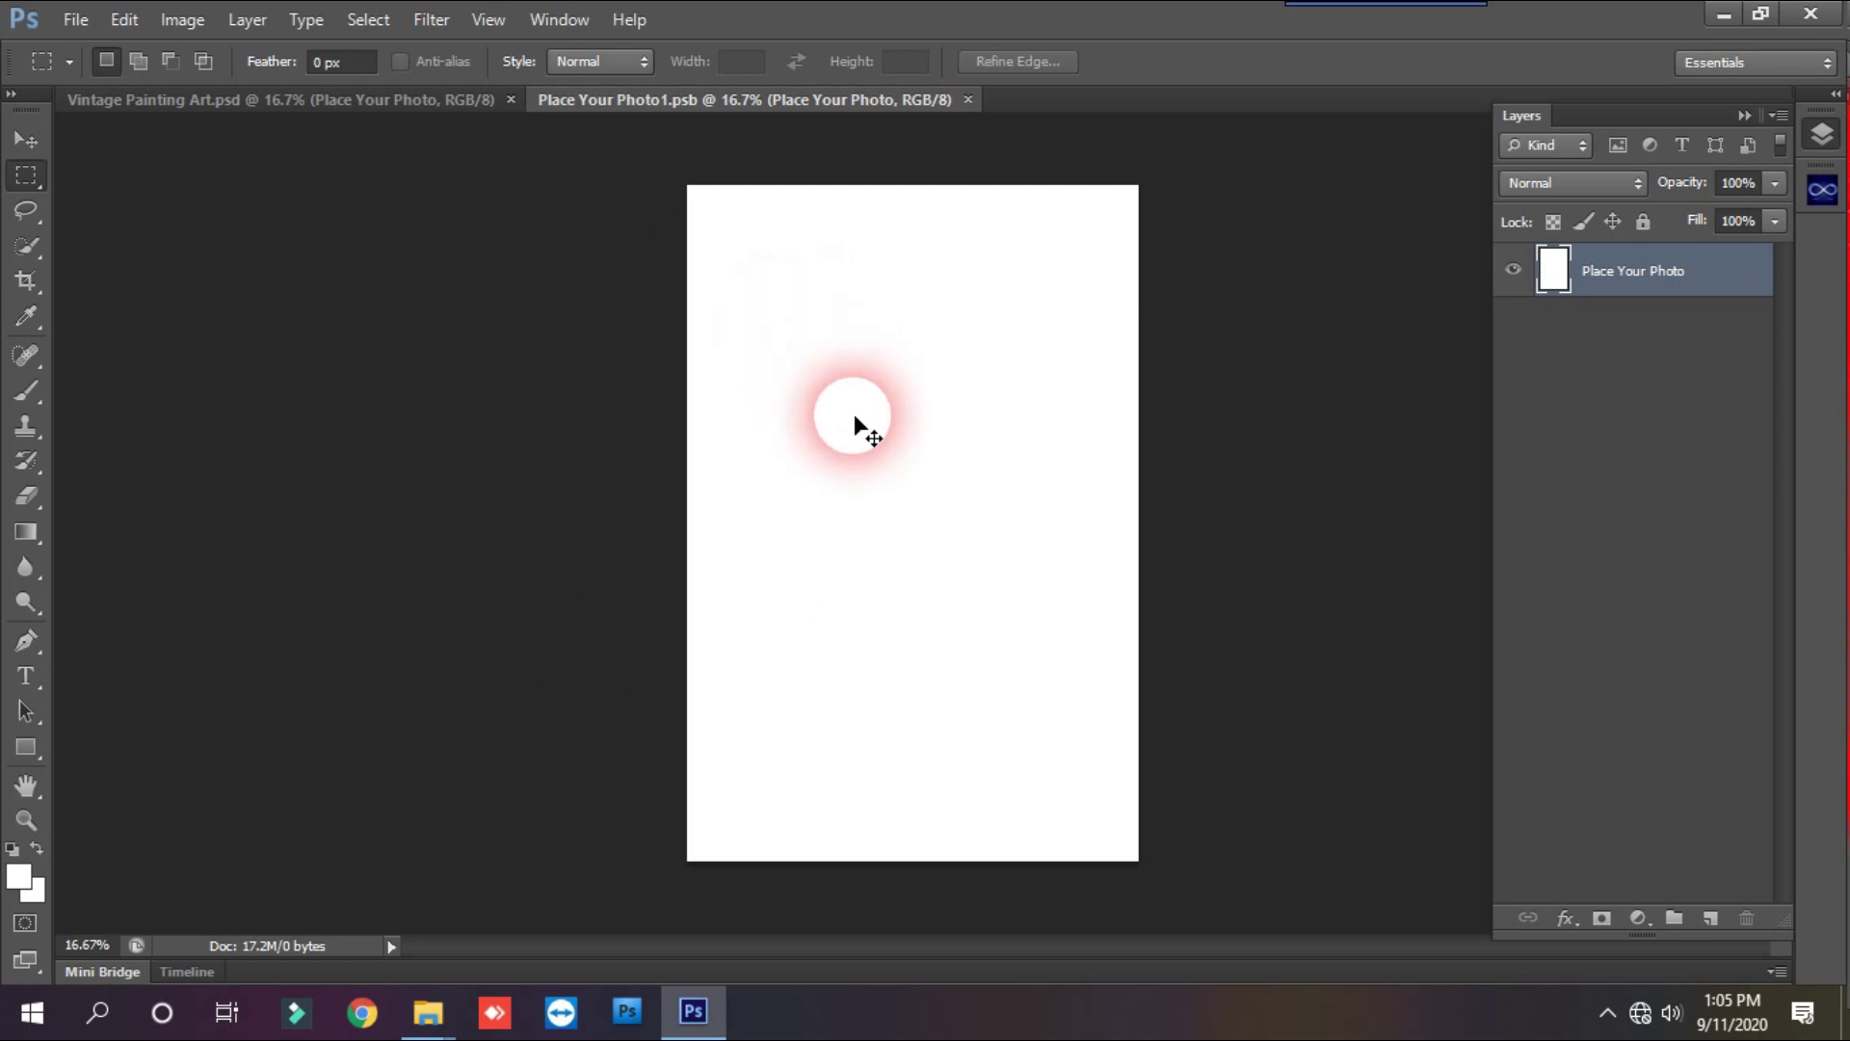
{"action": "left_click_drag", "start_coordinate": [853, 423], "coordinate": [858, 418]}
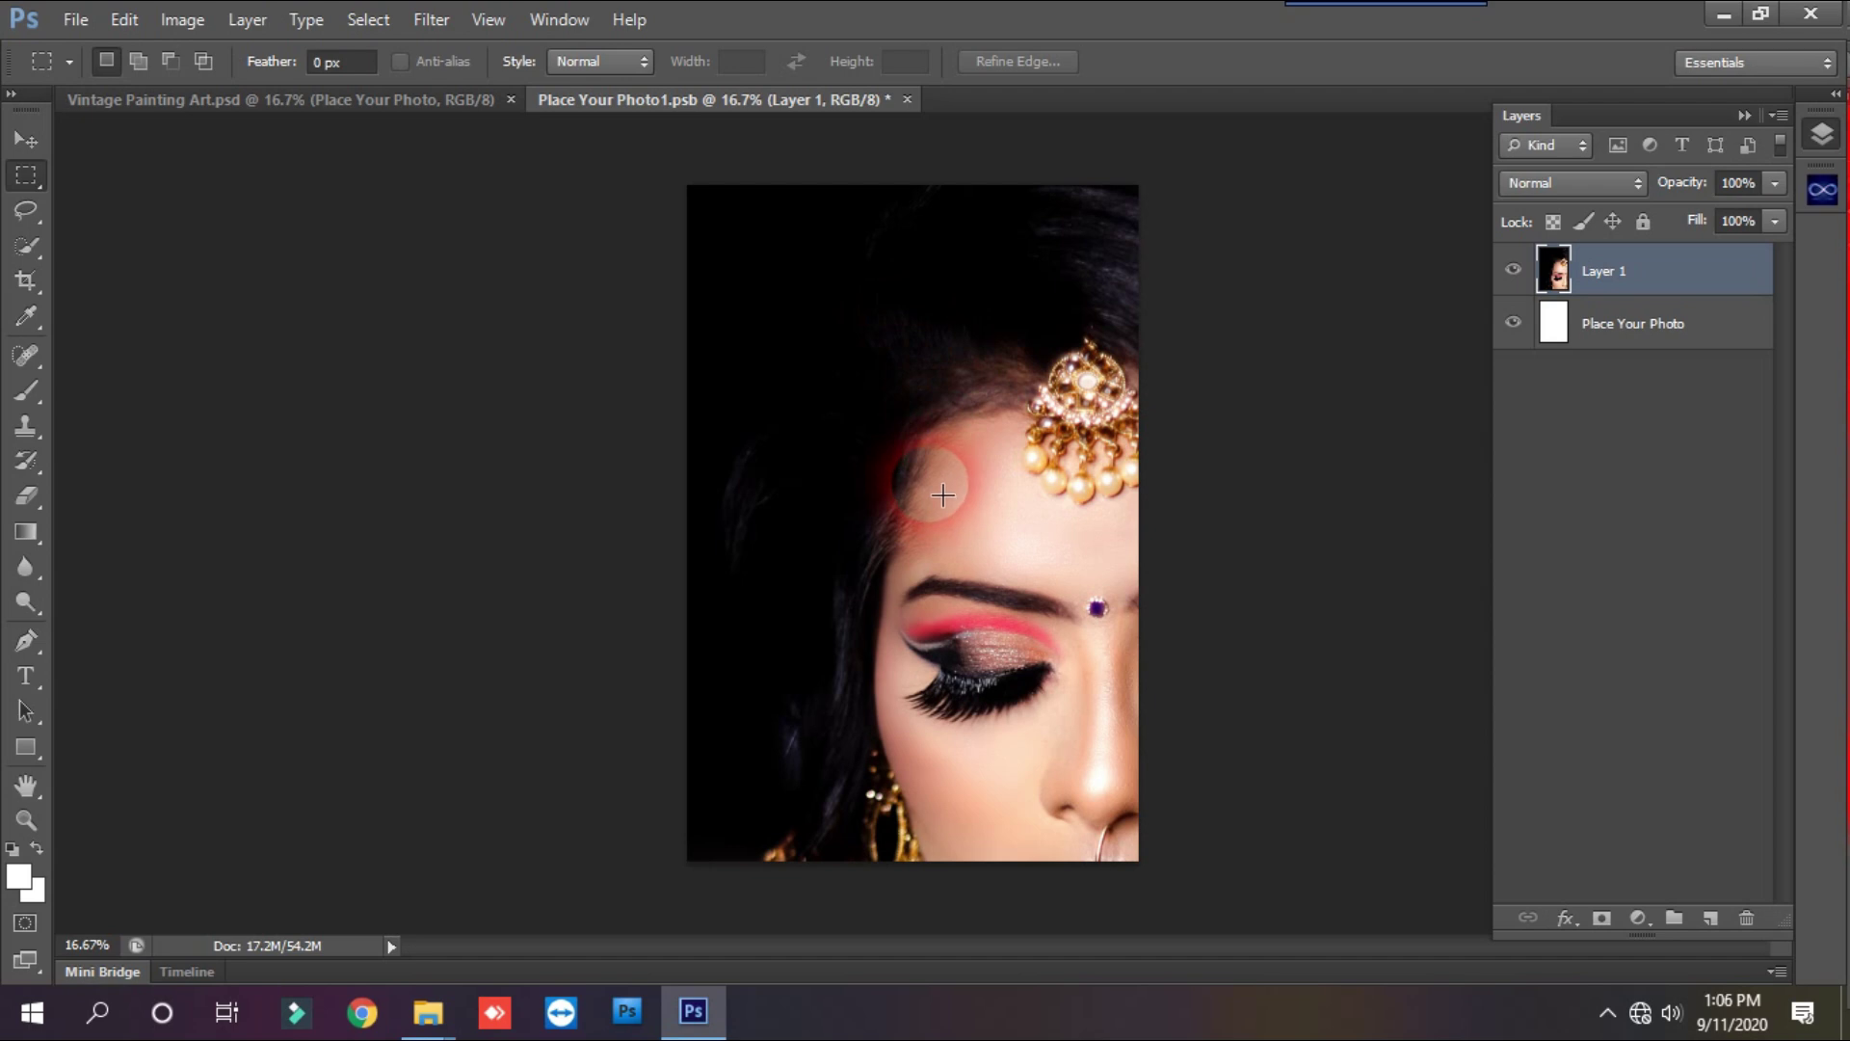
Scale down and position the pasted portrait with Free Transform so that it fills the whole canvas.
{"action": "key", "text": "ctrl+t"}
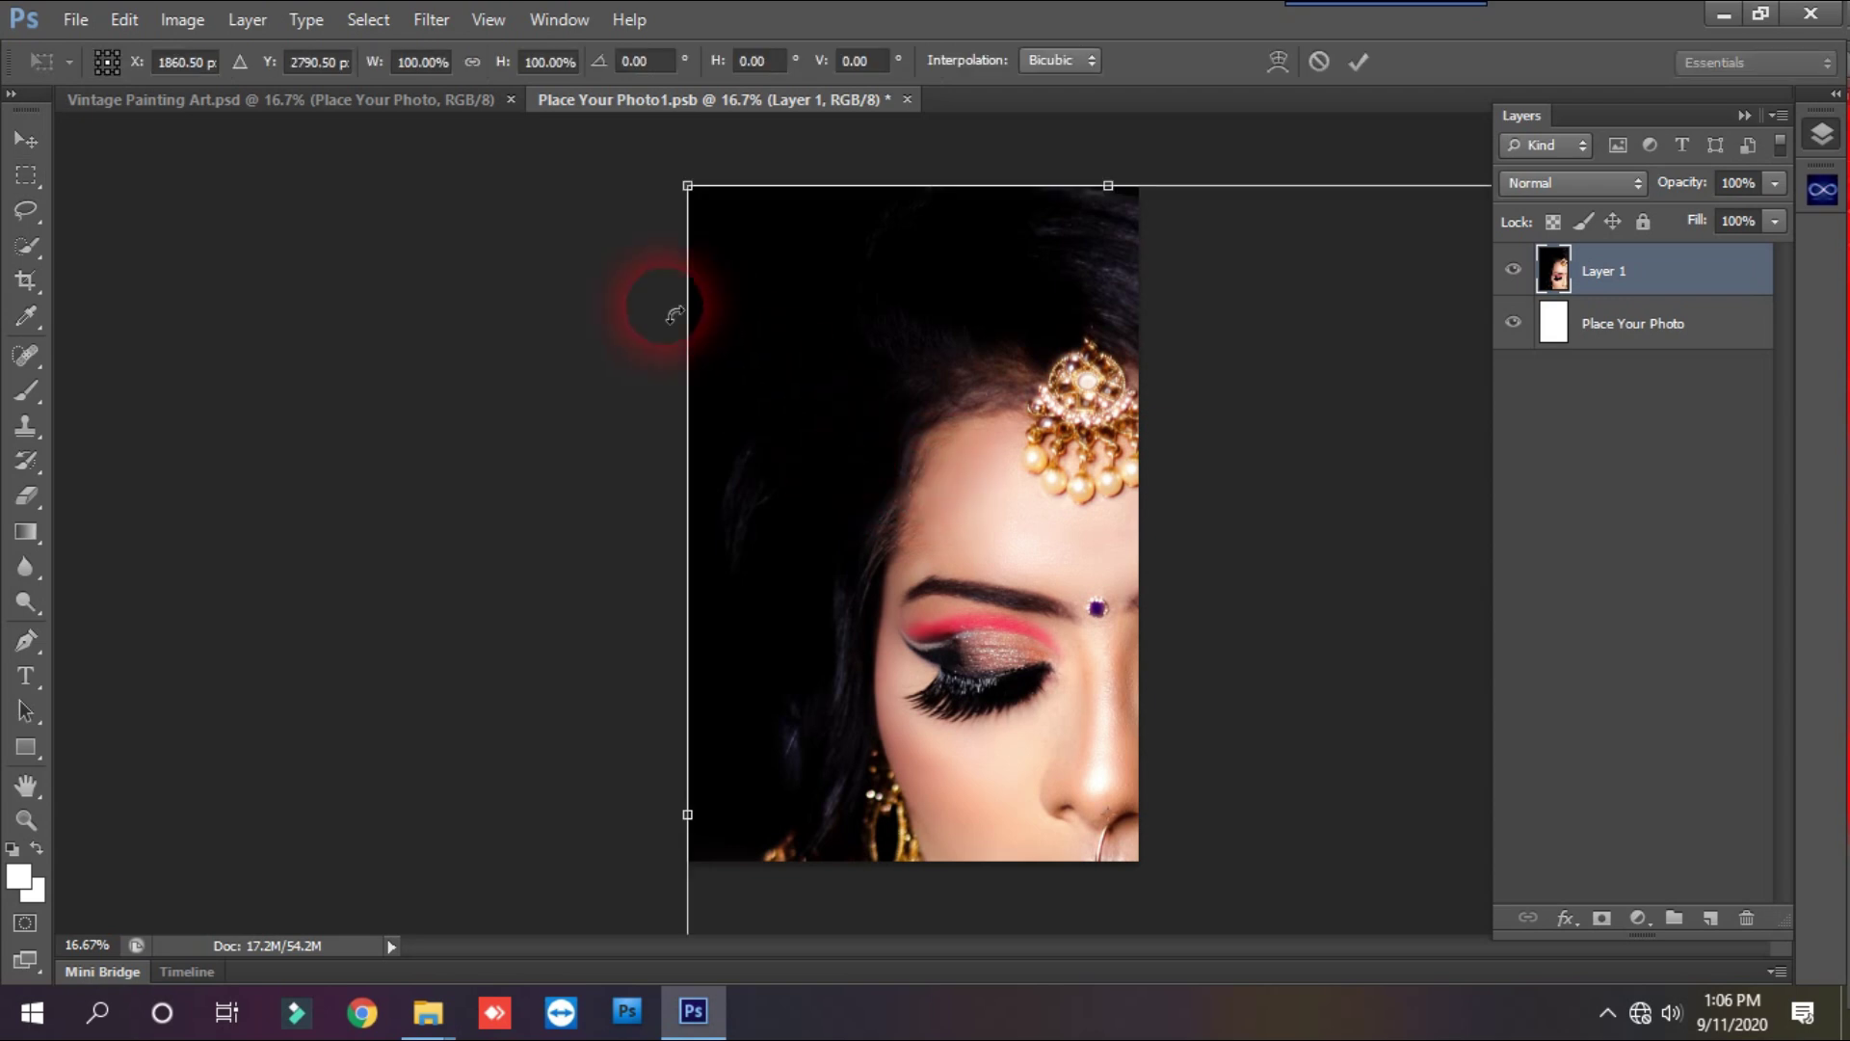
{"action": "left_click_drag", "start_coordinate": [688, 185], "coordinate": [888, 493]}
{"action": "left_click_drag", "start_coordinate": [957, 605], "coordinate": [757, 305]}
{"action": "left_click_drag", "start_coordinate": [1123, 838], "coordinate": [1156, 881]}
{"action": "key", "text": "m"}
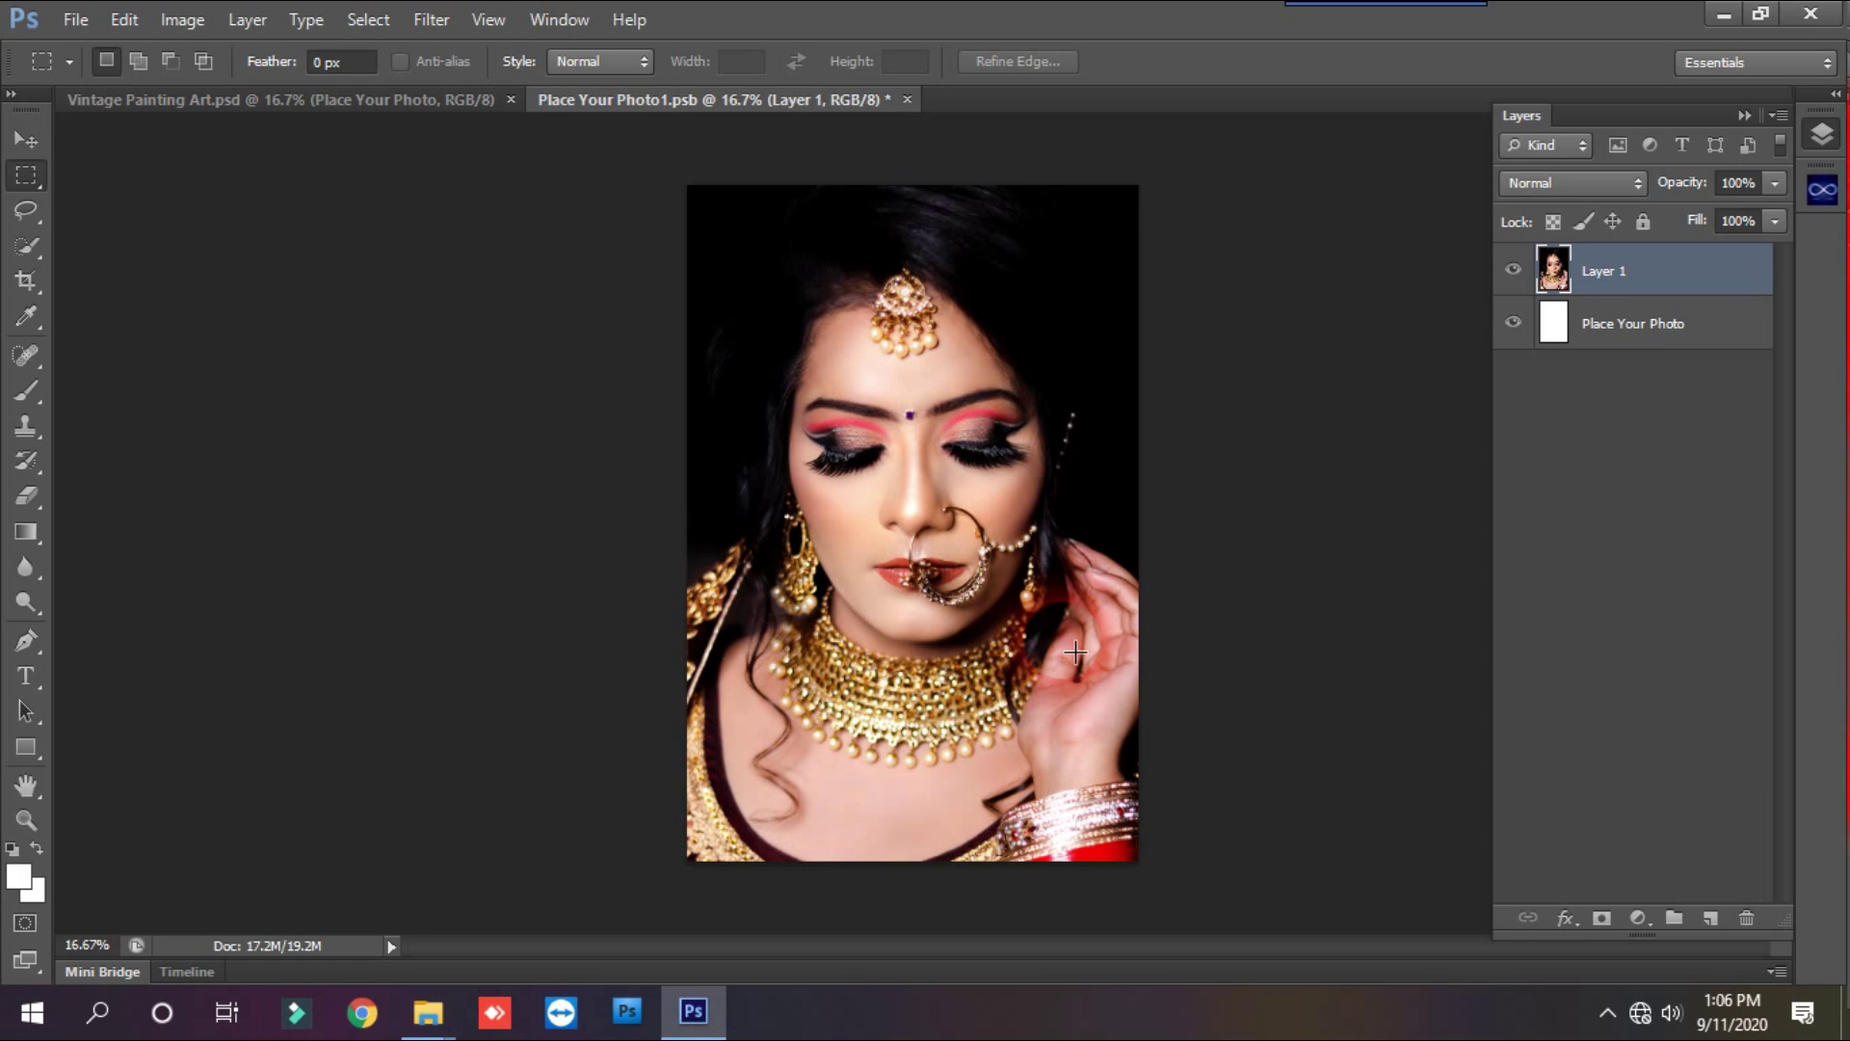
Save and close Place Your Photo1.psb to update the Vintage Painting Art document with the portrait.
{"action": "key", "text": "ctrl+s"}
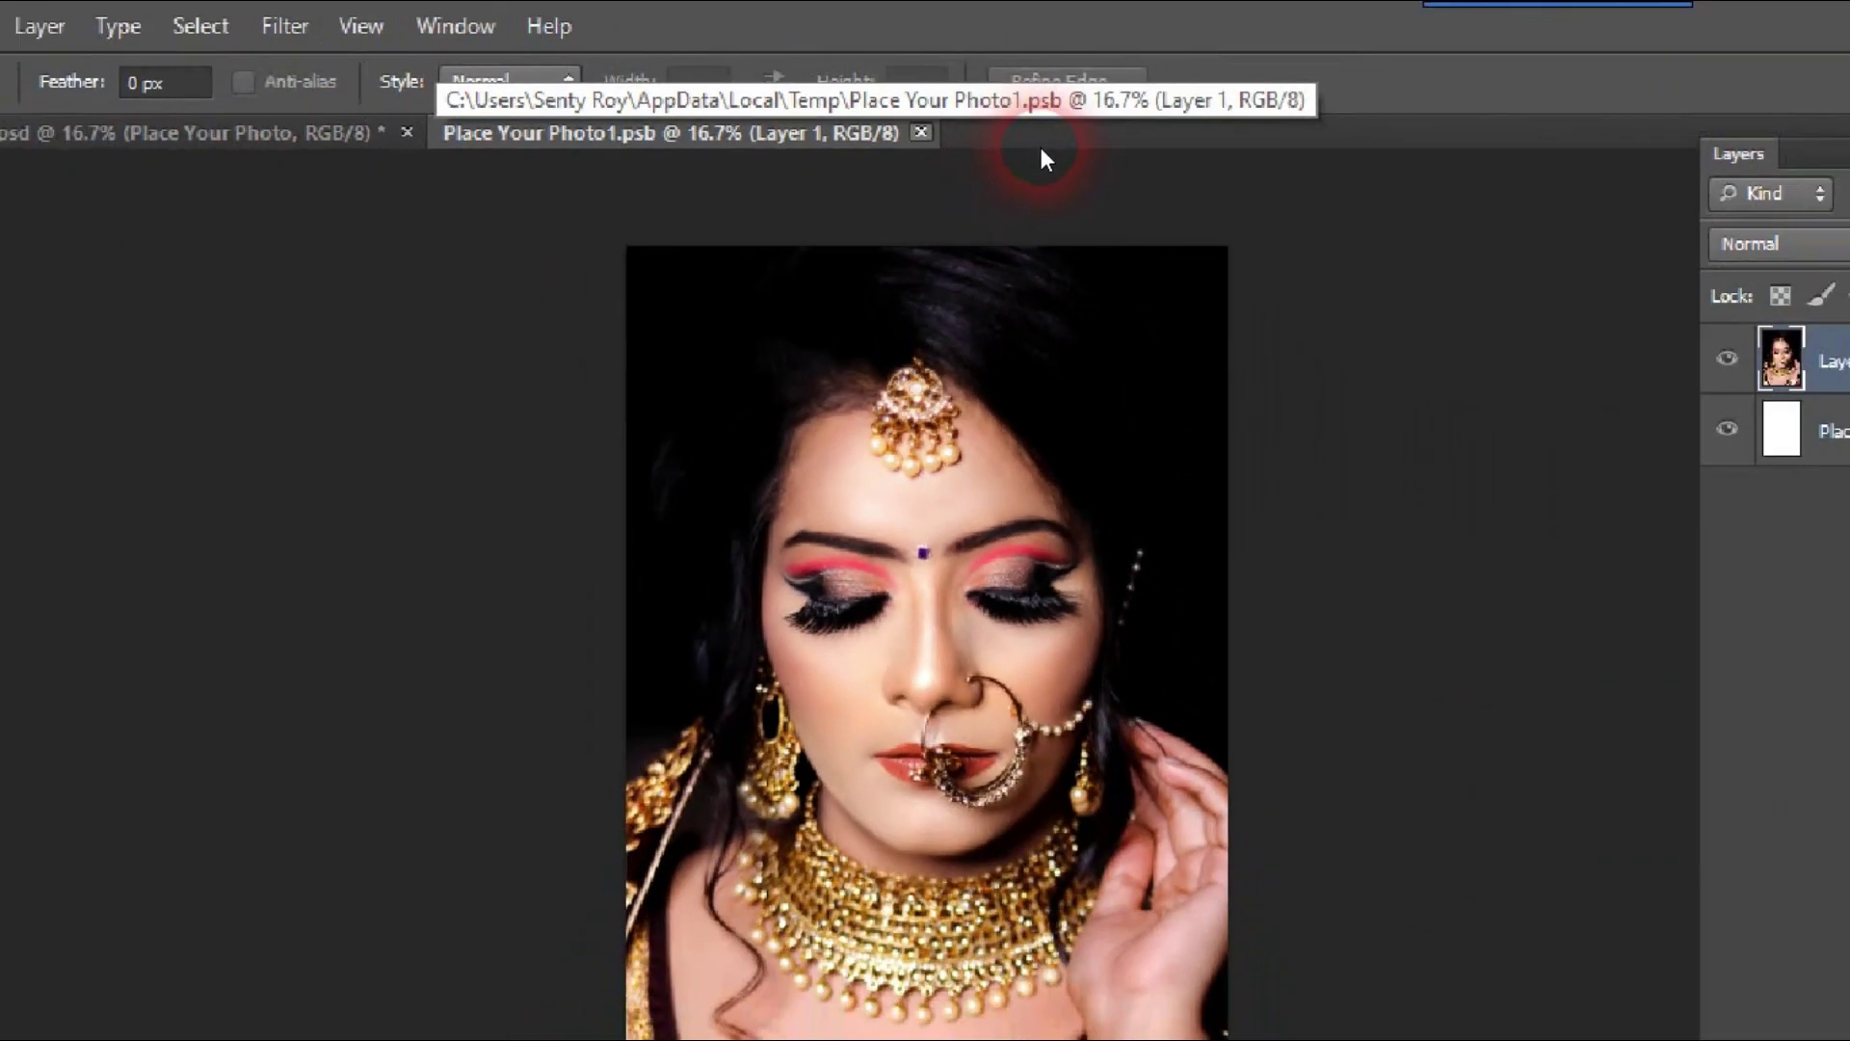
{"action": "left_click", "coordinate": [921, 132]}
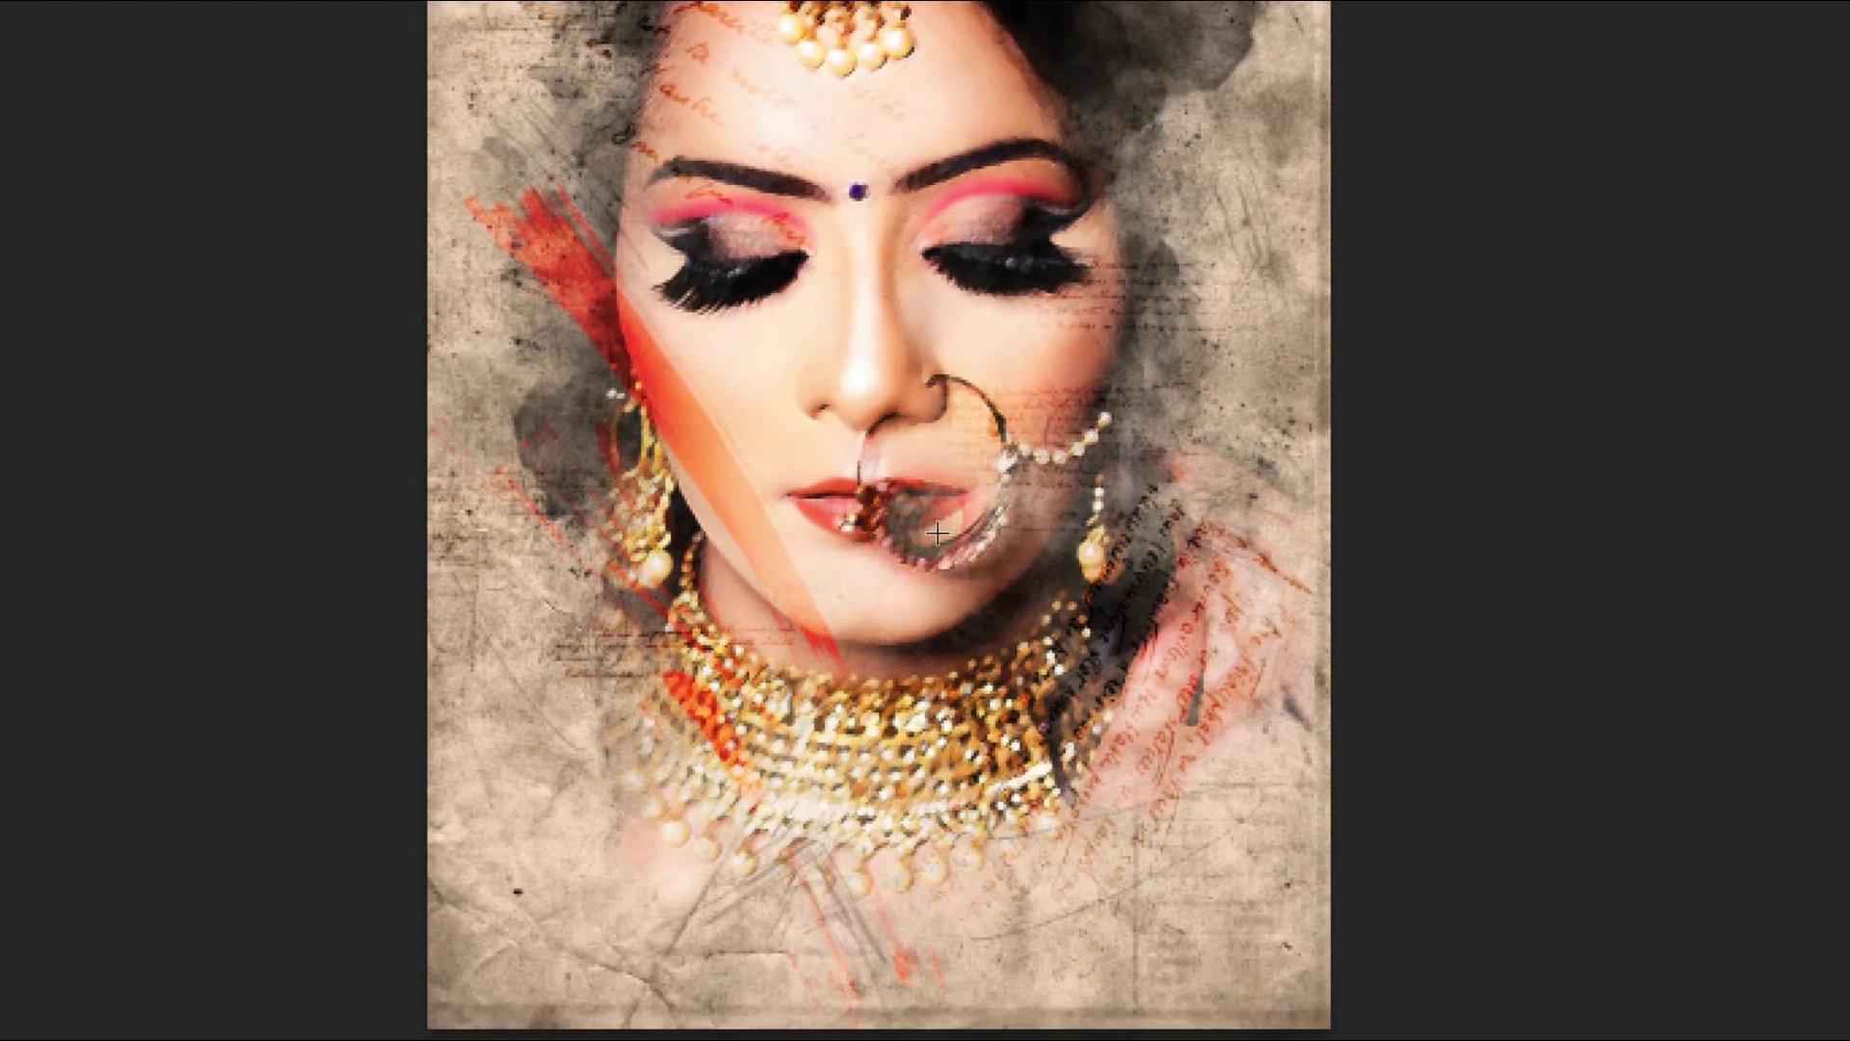
{"action": "left_click", "coordinate": [936, 532]}
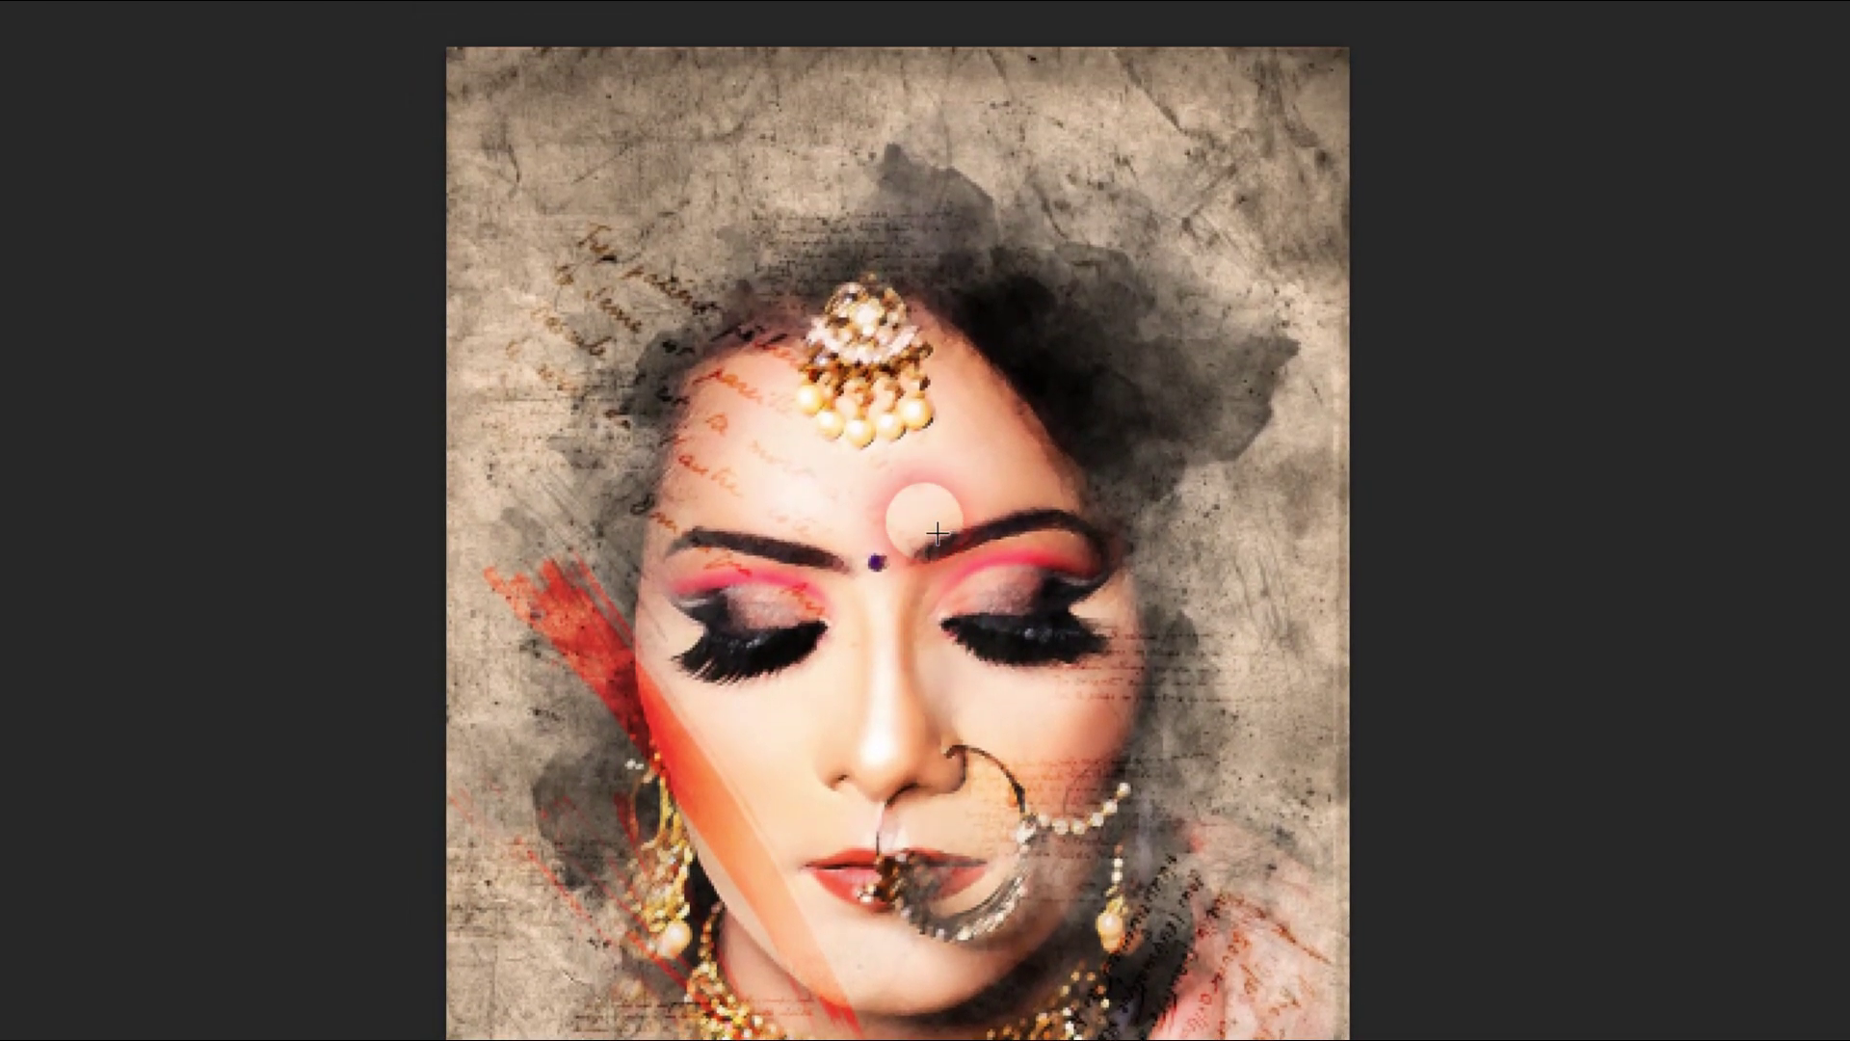
{"action": "scroll", "coordinate": [936, 532], "scroll_direction": "down", "scroll_amount": 8}
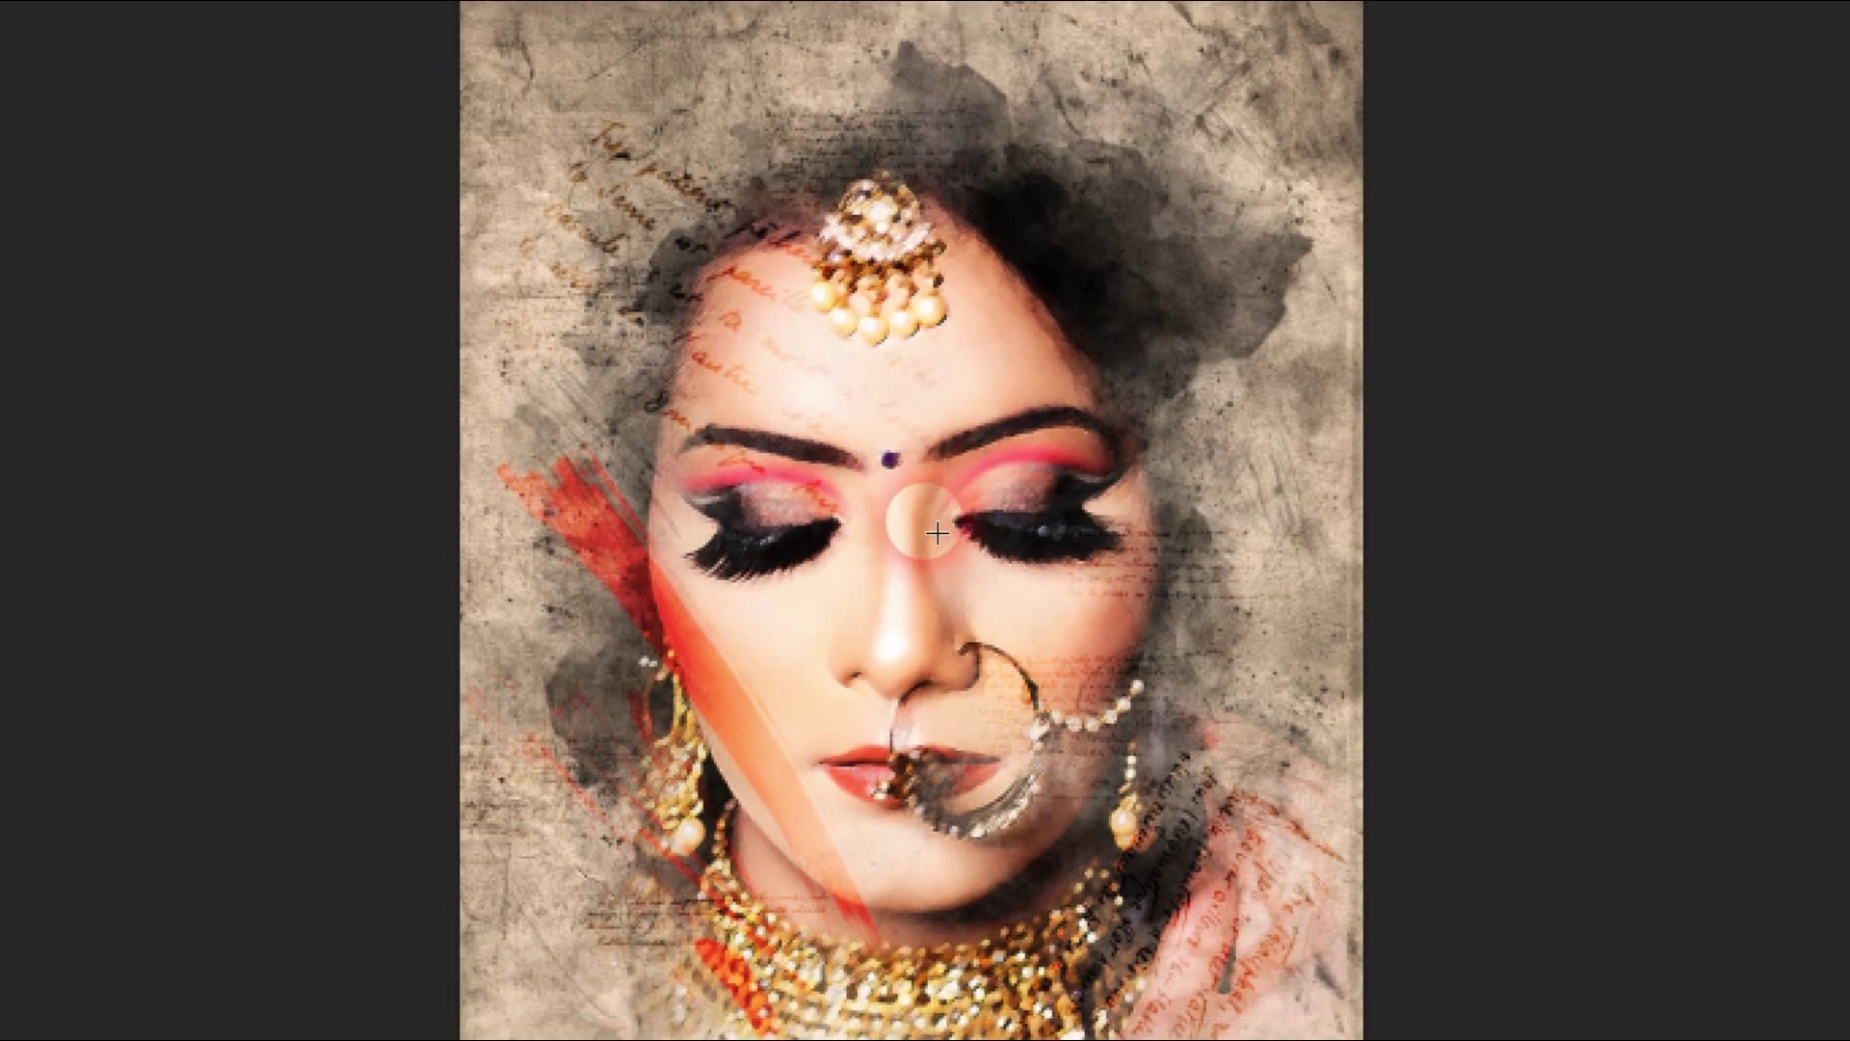
Inspect the updated portrait painting closely from the forehead jewellery down to the necklace area.
{"action": "scroll", "coordinate": [936, 532], "scroll_direction": "up", "scroll_amount": 4}
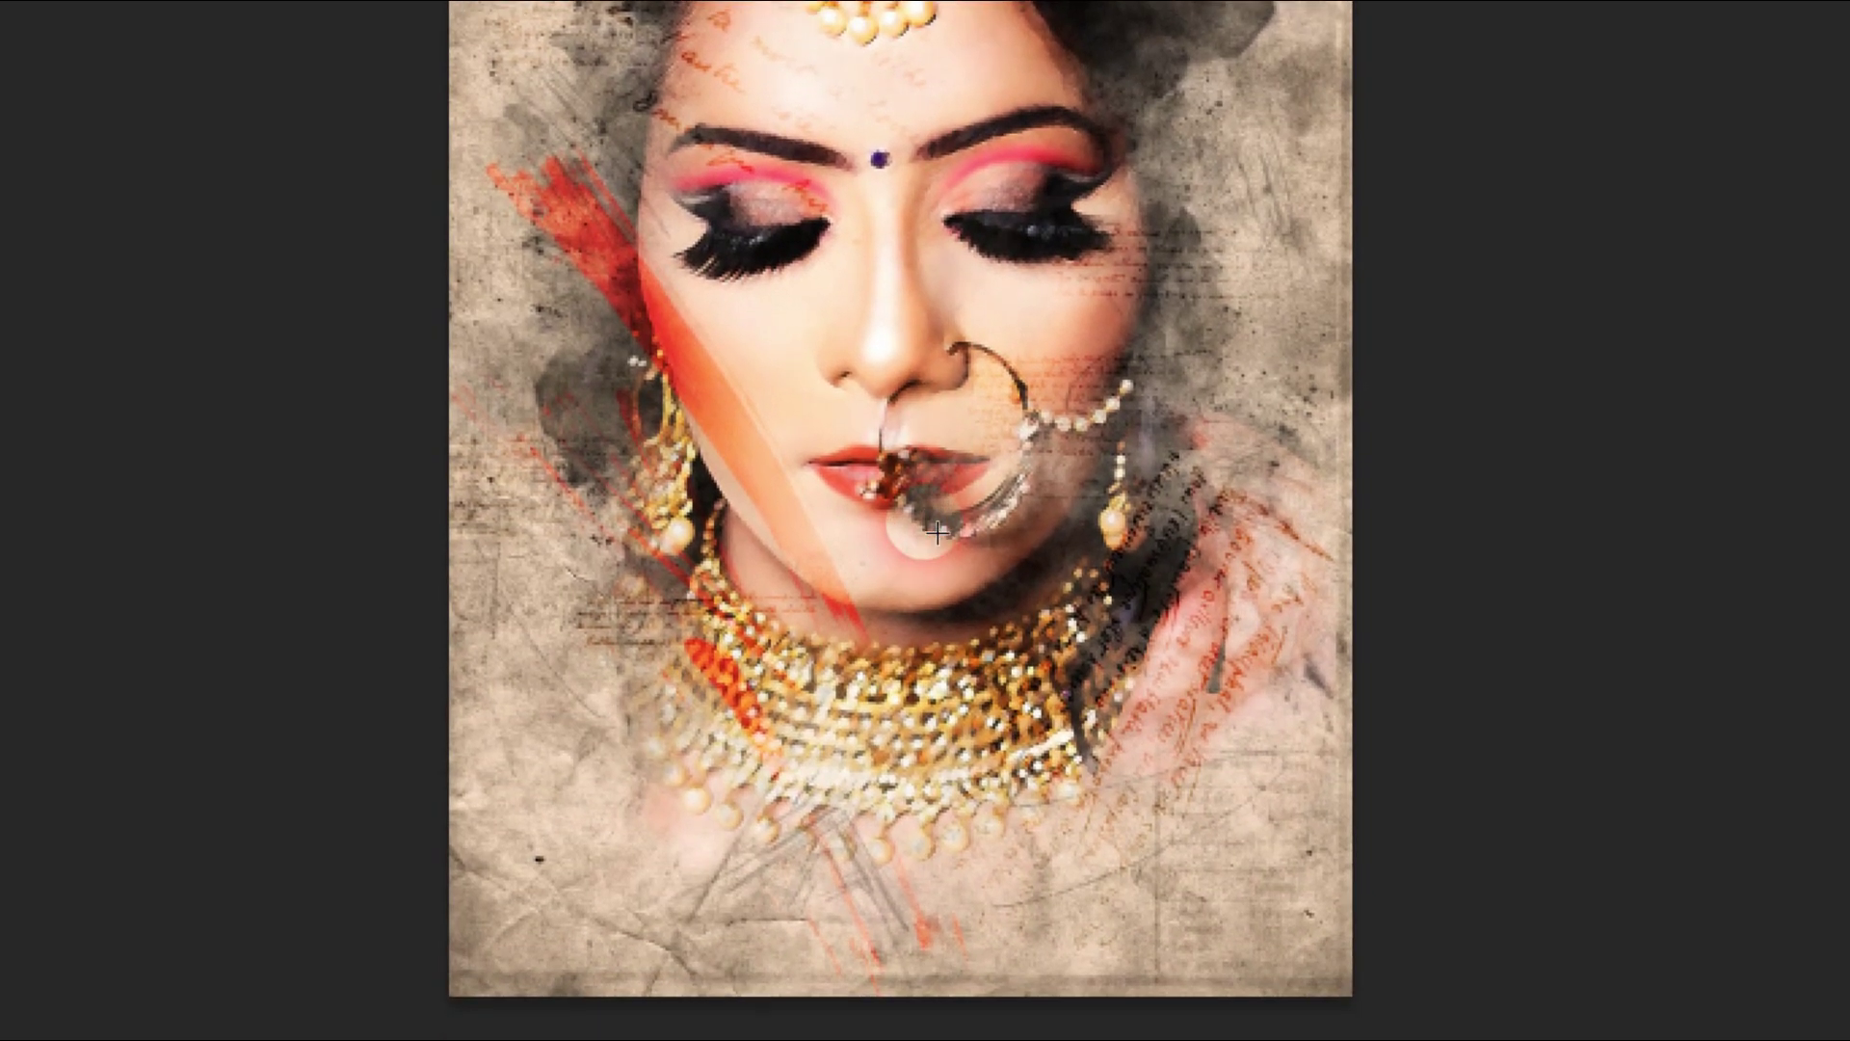
{"action": "left_click", "coordinate": [937, 532]}
{"action": "scroll", "coordinate": [936, 532], "scroll_direction": "up", "scroll_amount": 2}
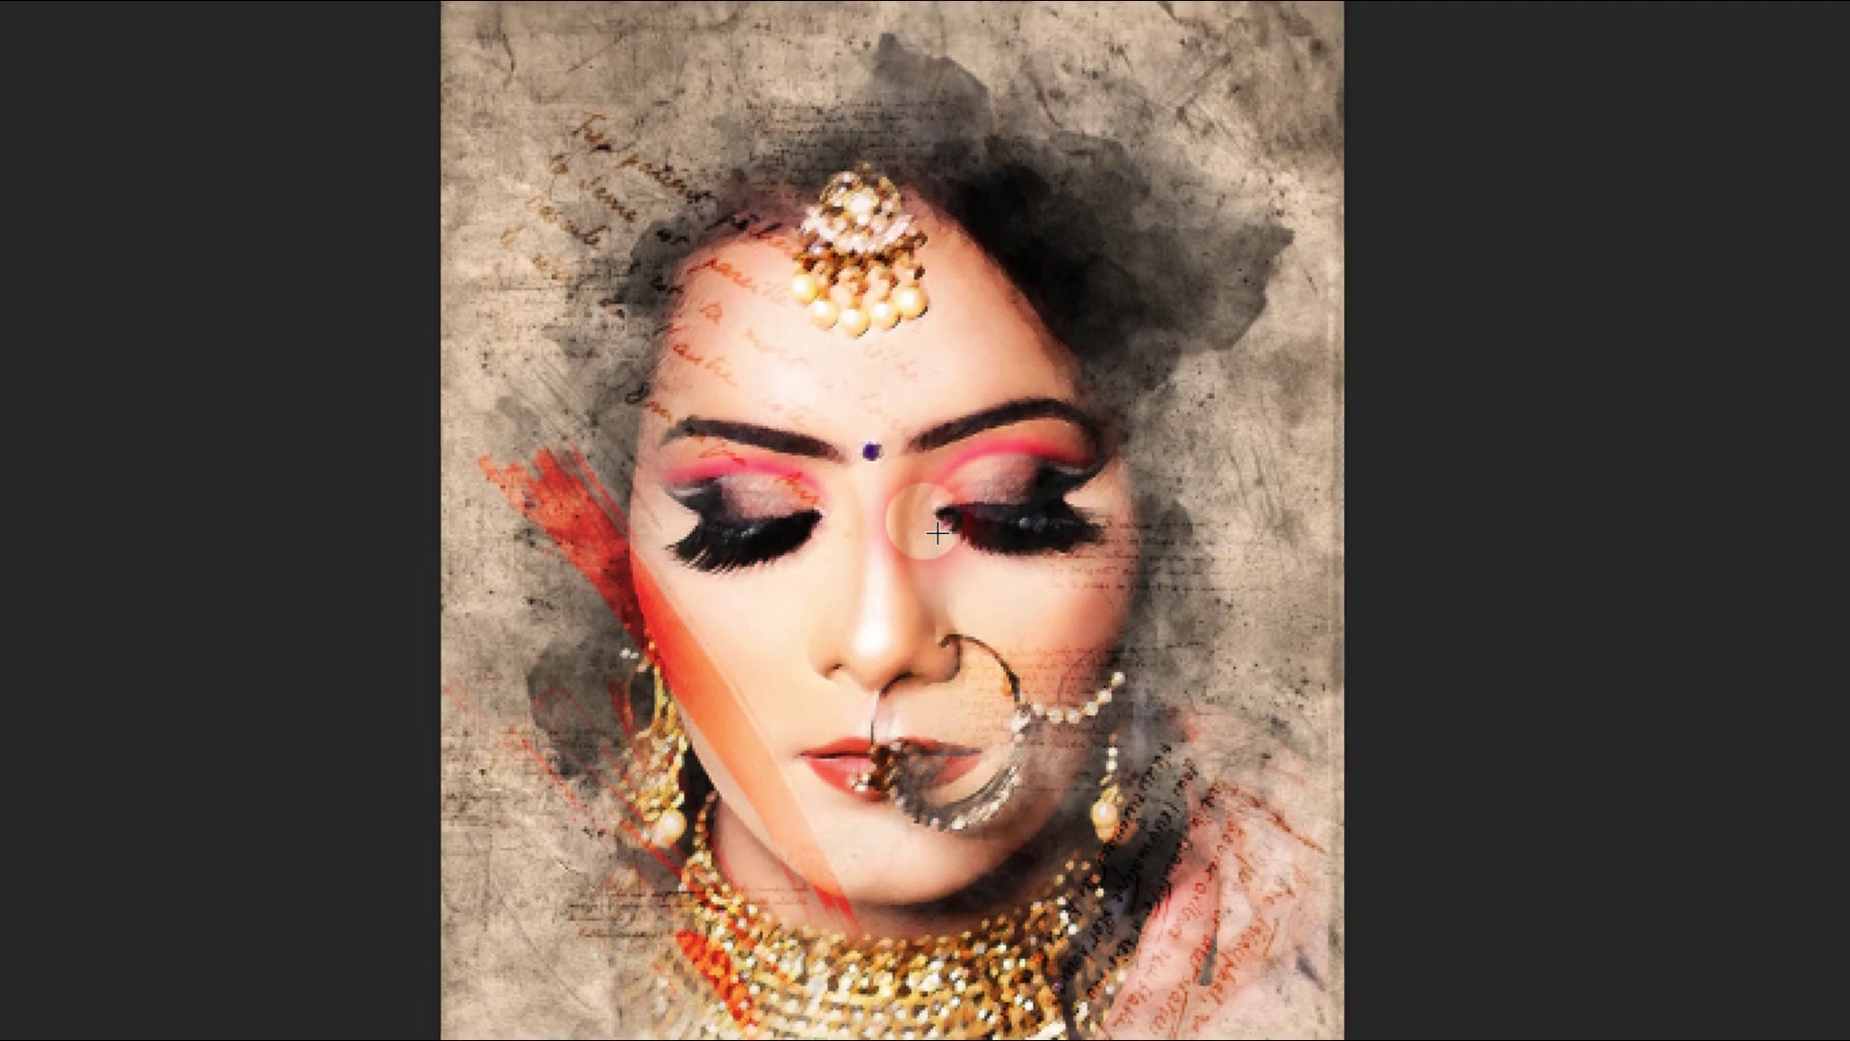
{"action": "scroll", "coordinate": [936, 532], "scroll_direction": "up", "scroll_amount": 2}
{"action": "scroll", "coordinate": [937, 532], "scroll_direction": "down", "scroll_amount": 2}
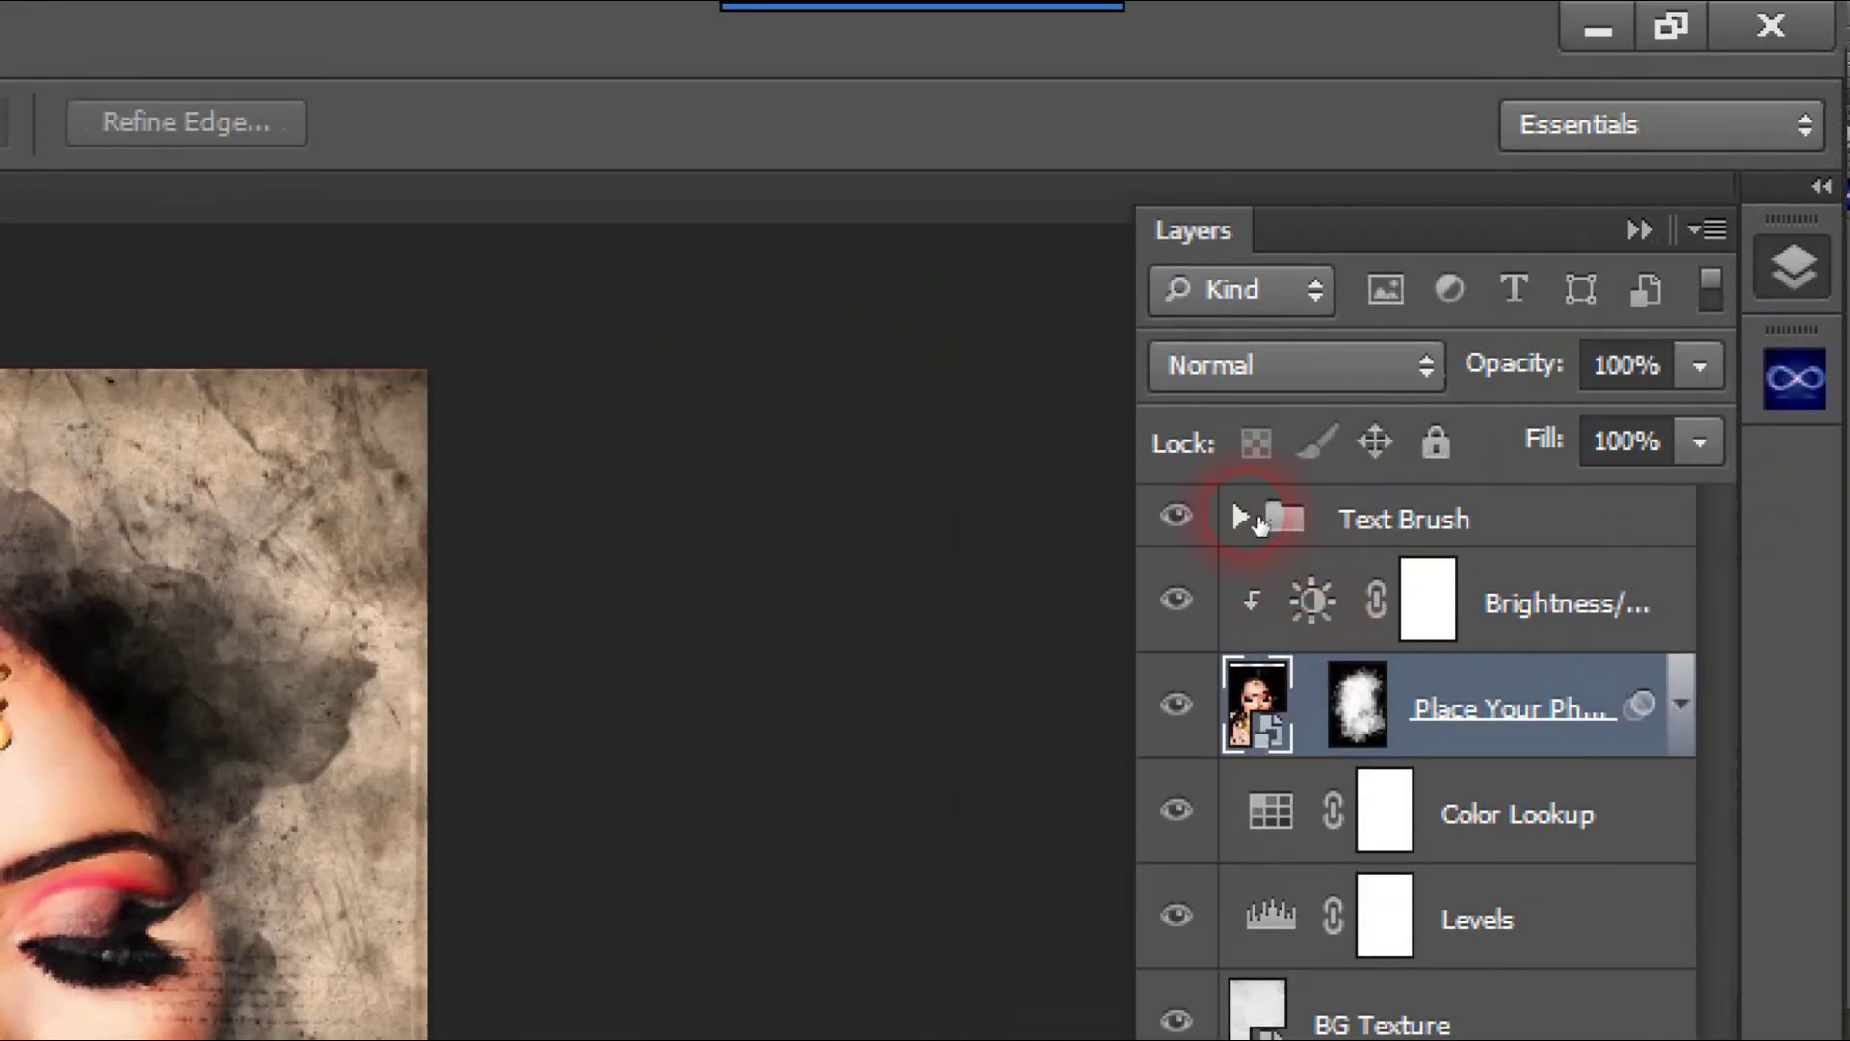
Check what the Right, Left and Small Text Brush layers in the Text Brush group contribute by toggling their visibility.
{"action": "left_click", "coordinate": [1241, 518]}
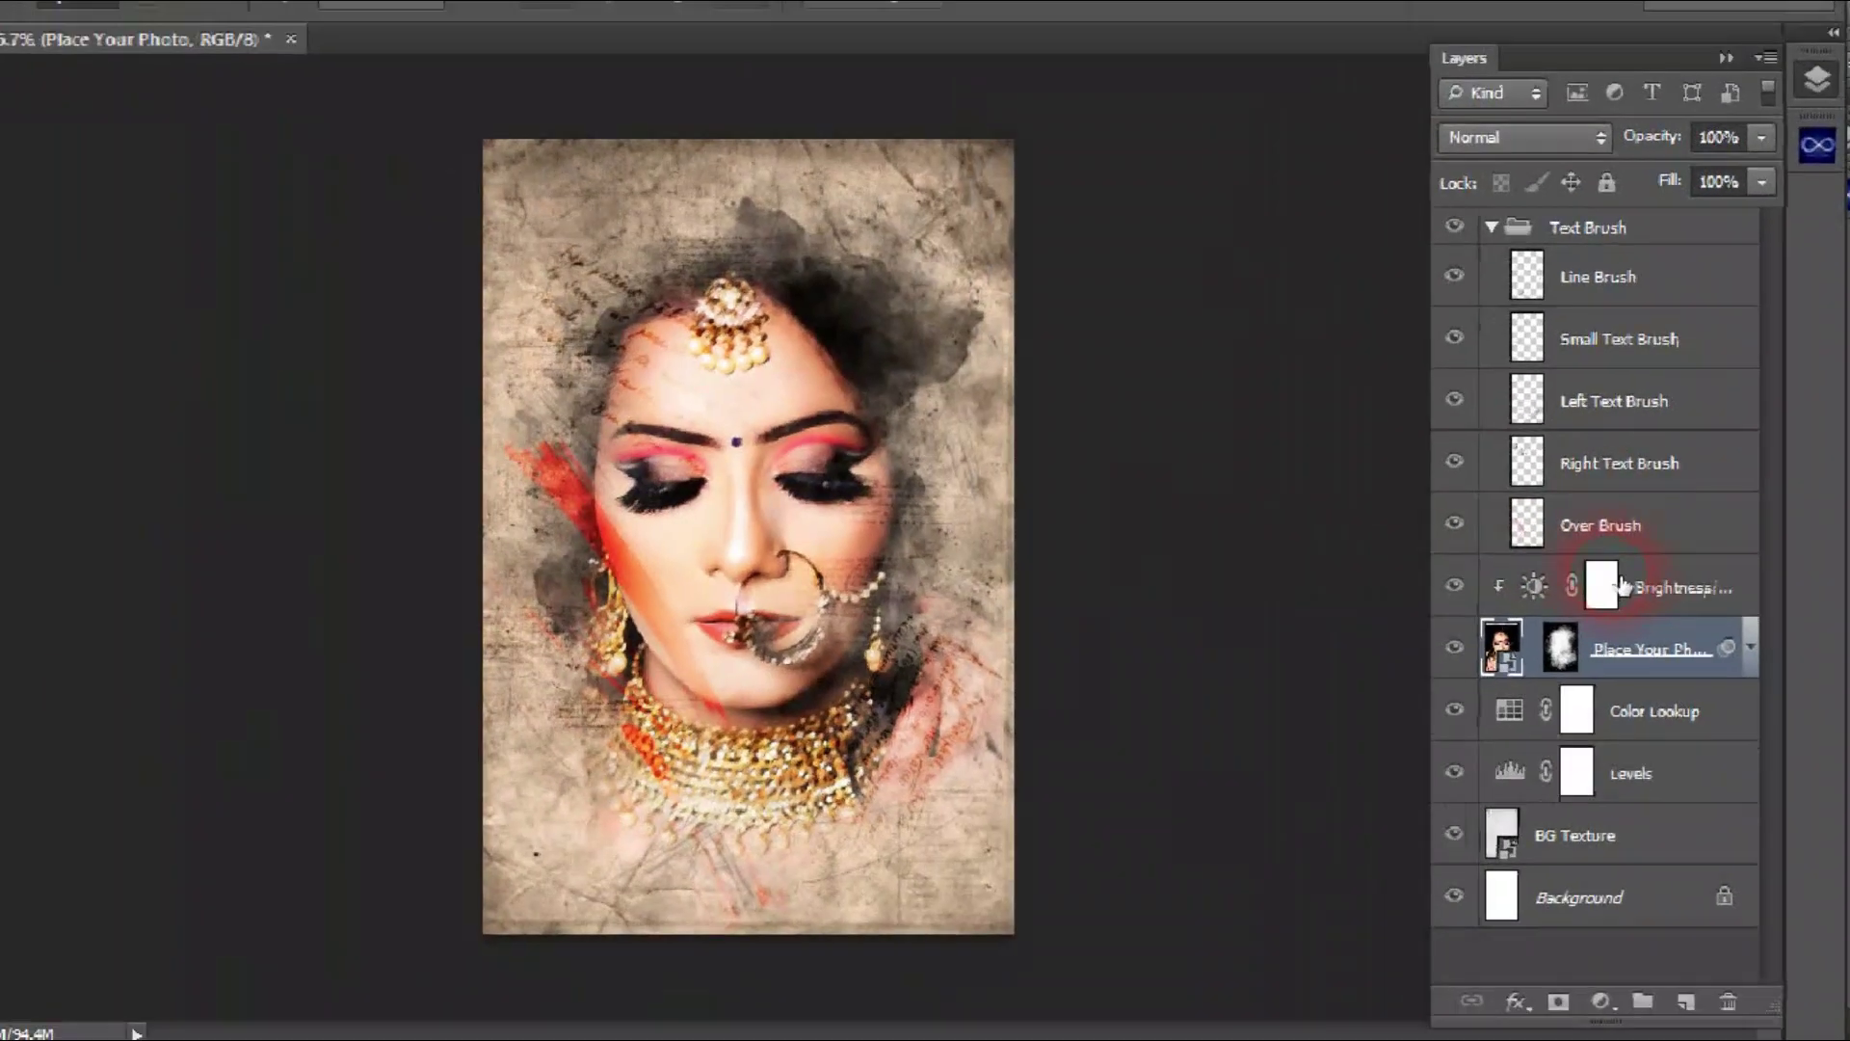
{"action": "left_click", "coordinate": [1462, 468]}
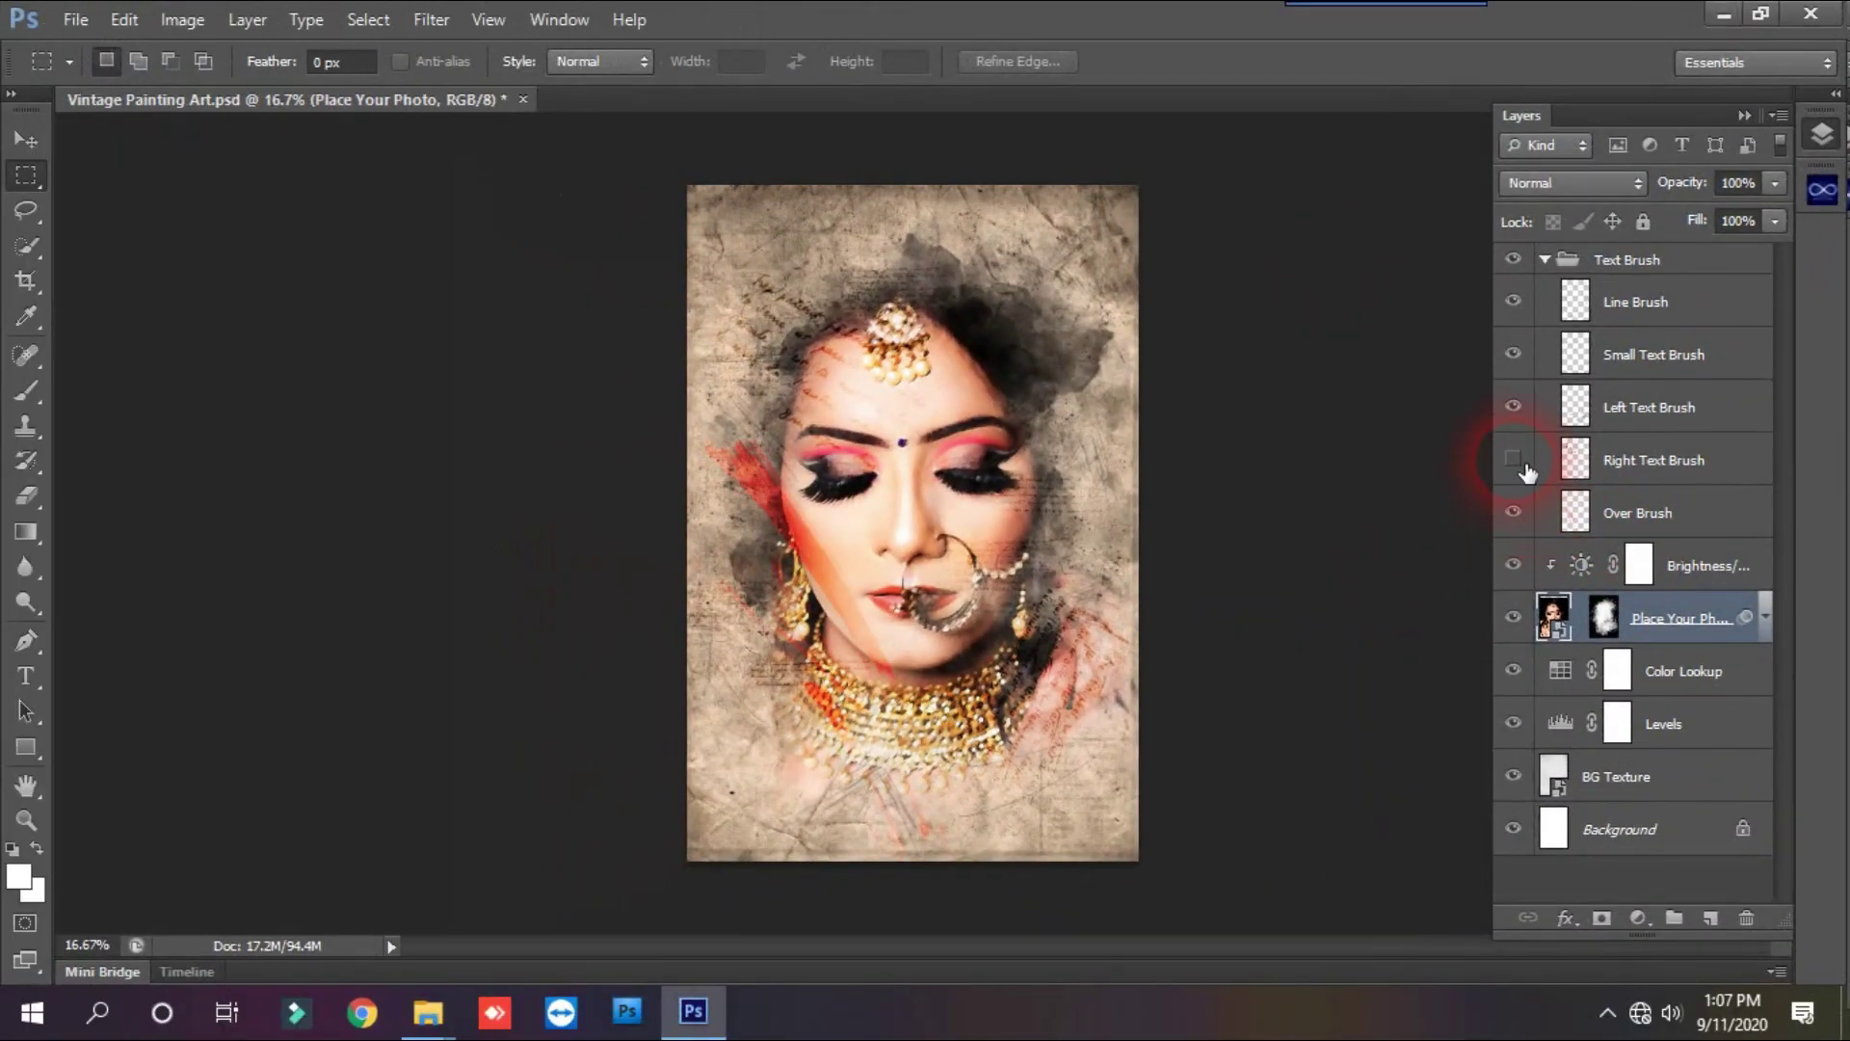
{"action": "left_click", "coordinate": [1525, 466]}
{"action": "left_click", "coordinate": [1517, 409]}
{"action": "left_click", "coordinate": [1517, 354]}
{"action": "left_click", "coordinate": [1514, 354]}
{"action": "left_click", "coordinate": [1545, 259]}
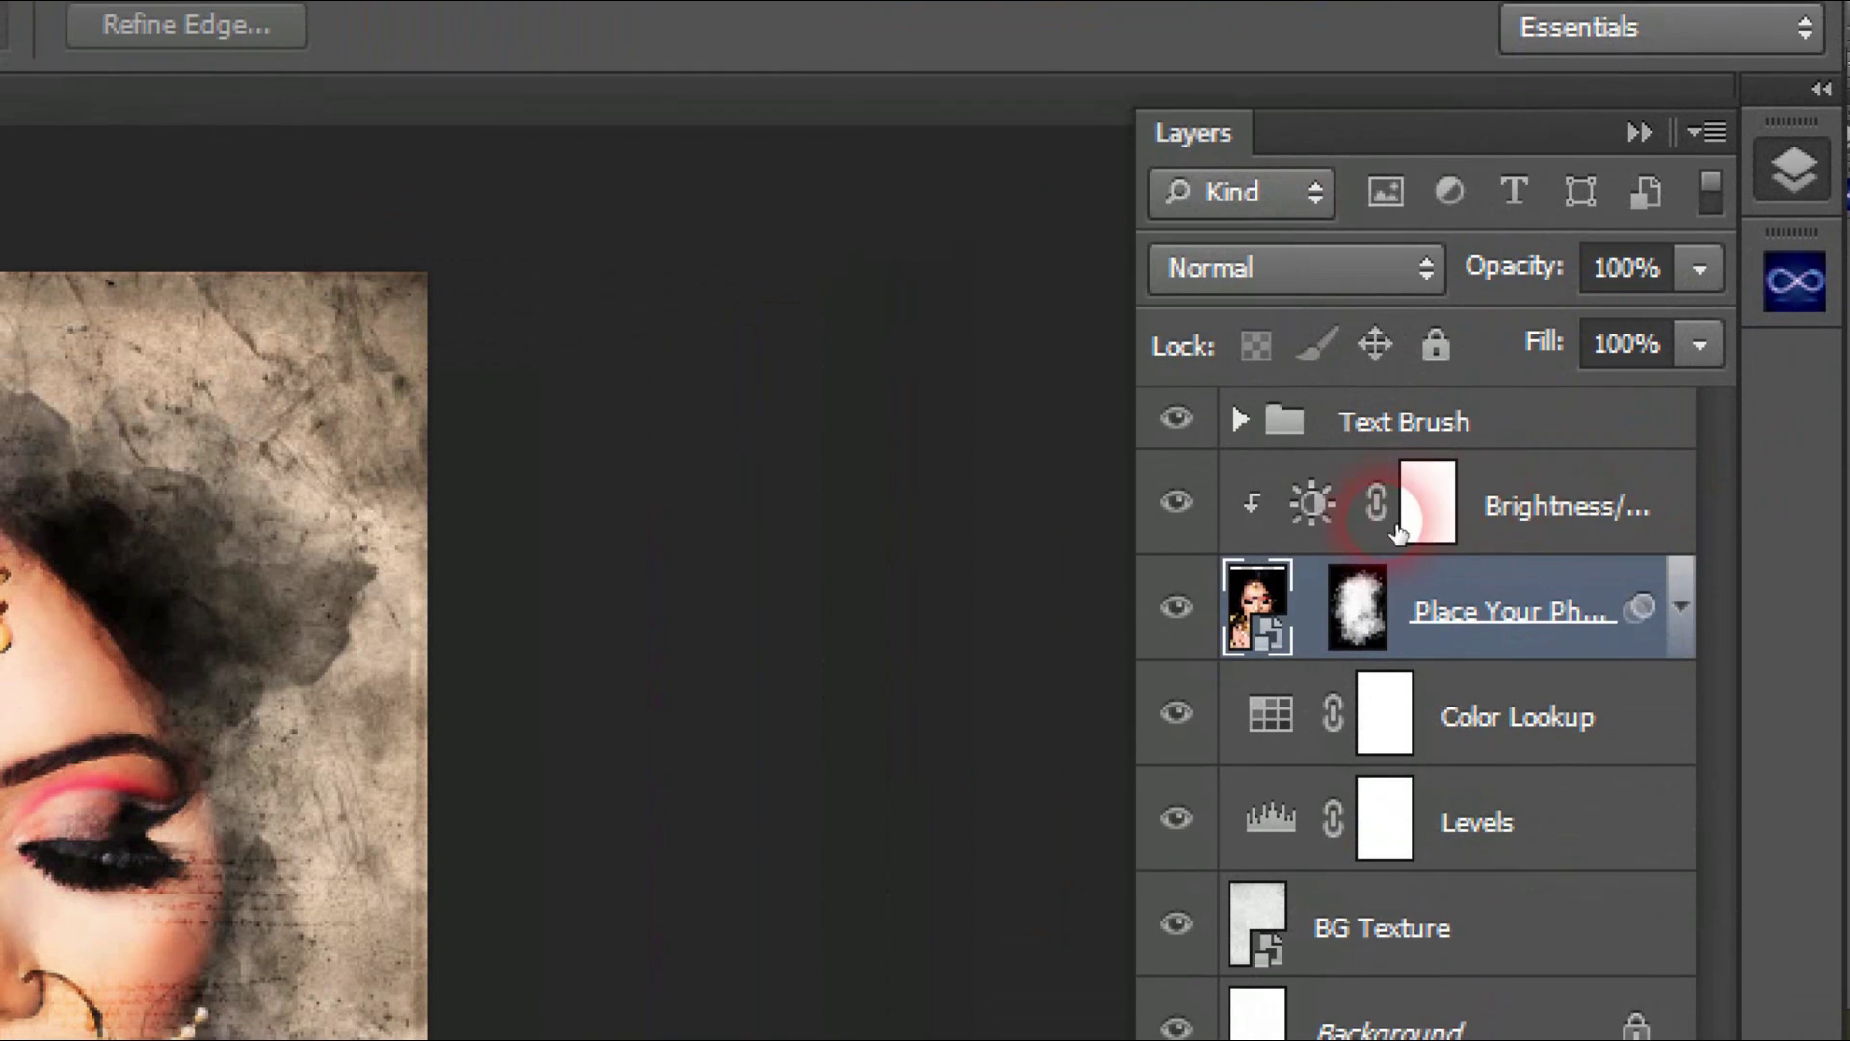
Set the Brightness of the Brightness/Contrast adjustment clipped to the portrait to 60.
{"action": "double_click", "coordinate": [1318, 521]}
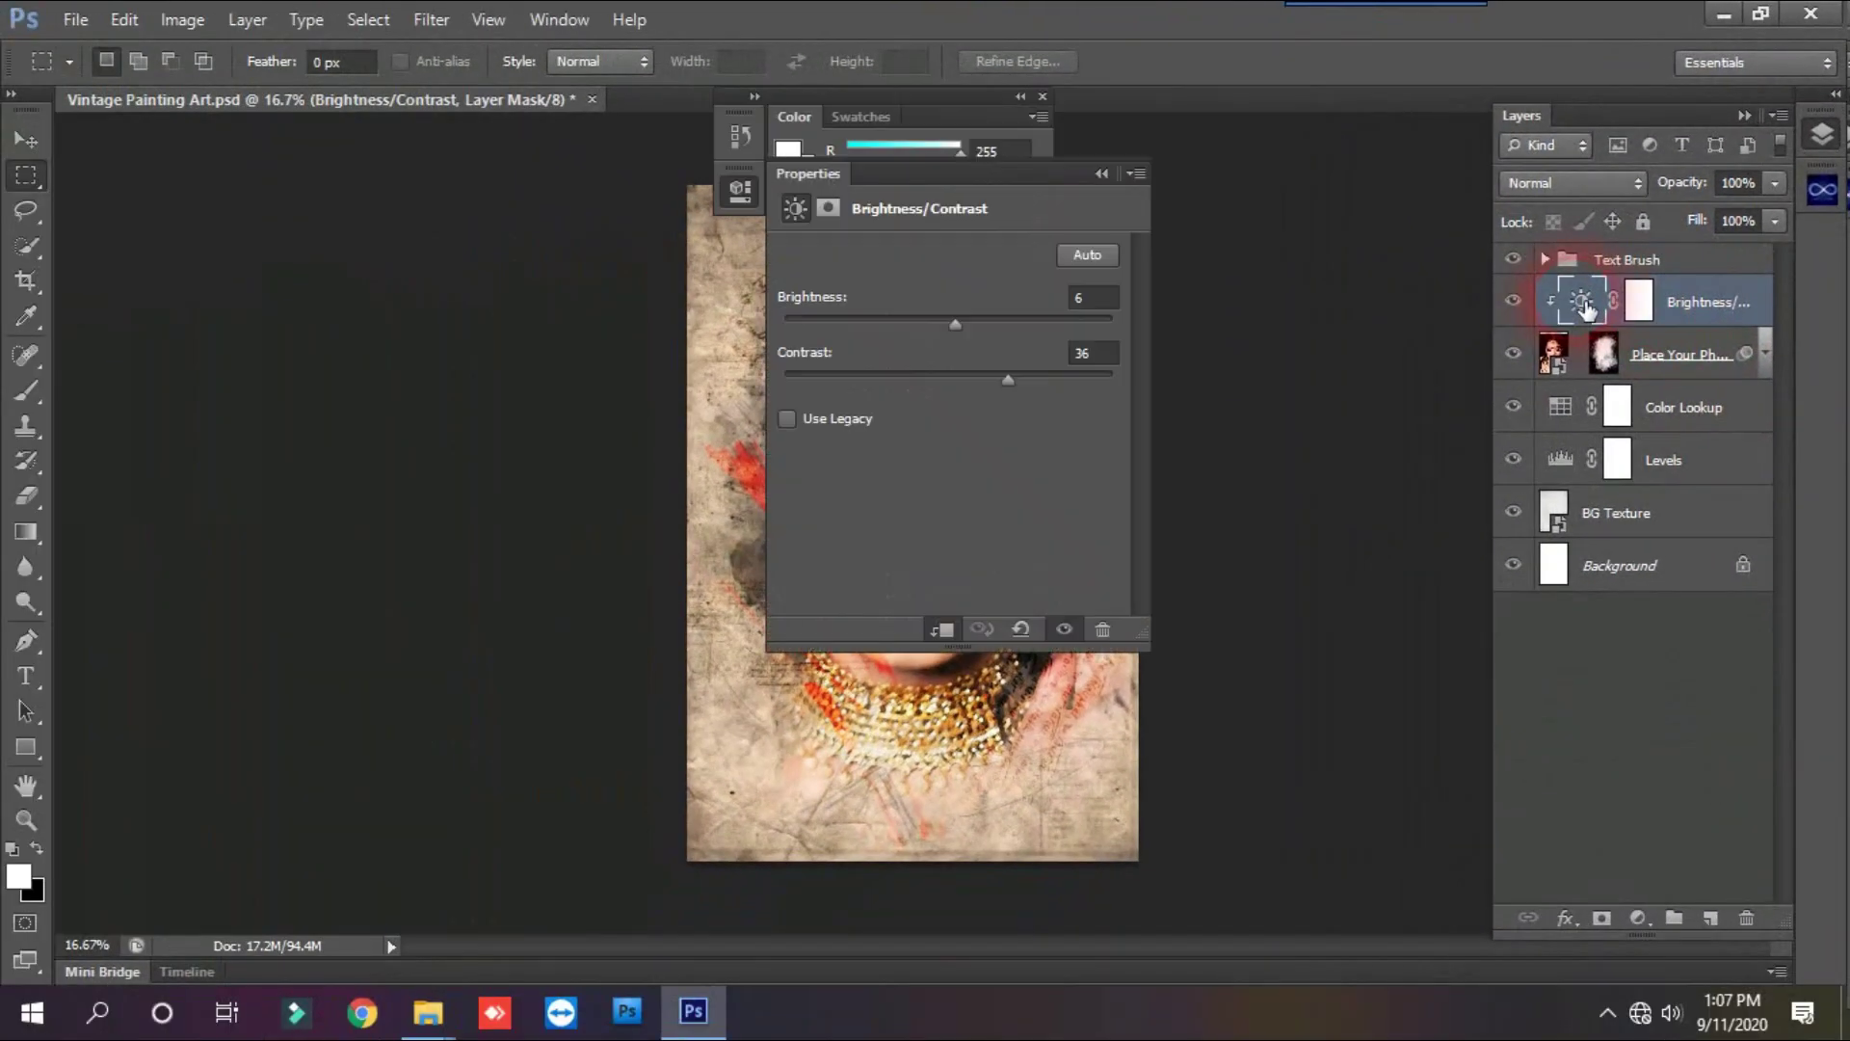
{"action": "left_click", "coordinate": [1585, 306]}
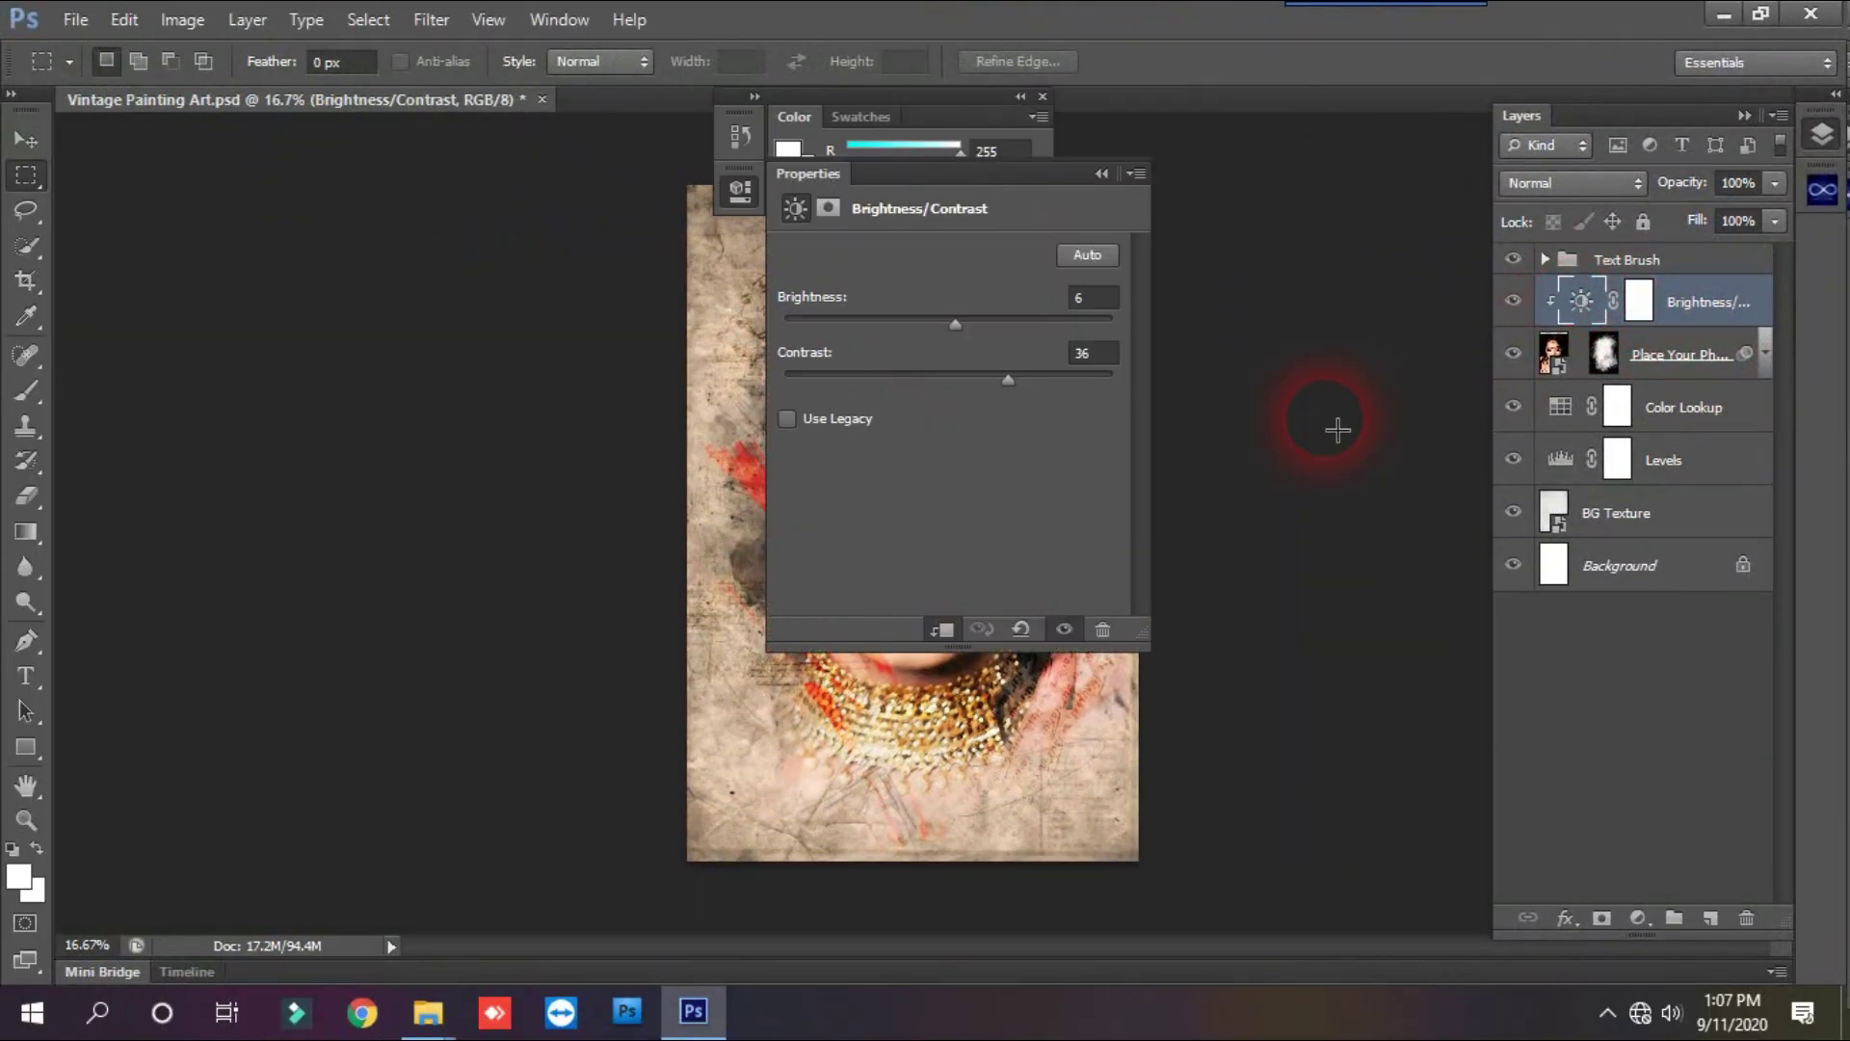
{"action": "left_click_drag", "start_coordinate": [1032, 176], "coordinate": [1349, 271]}
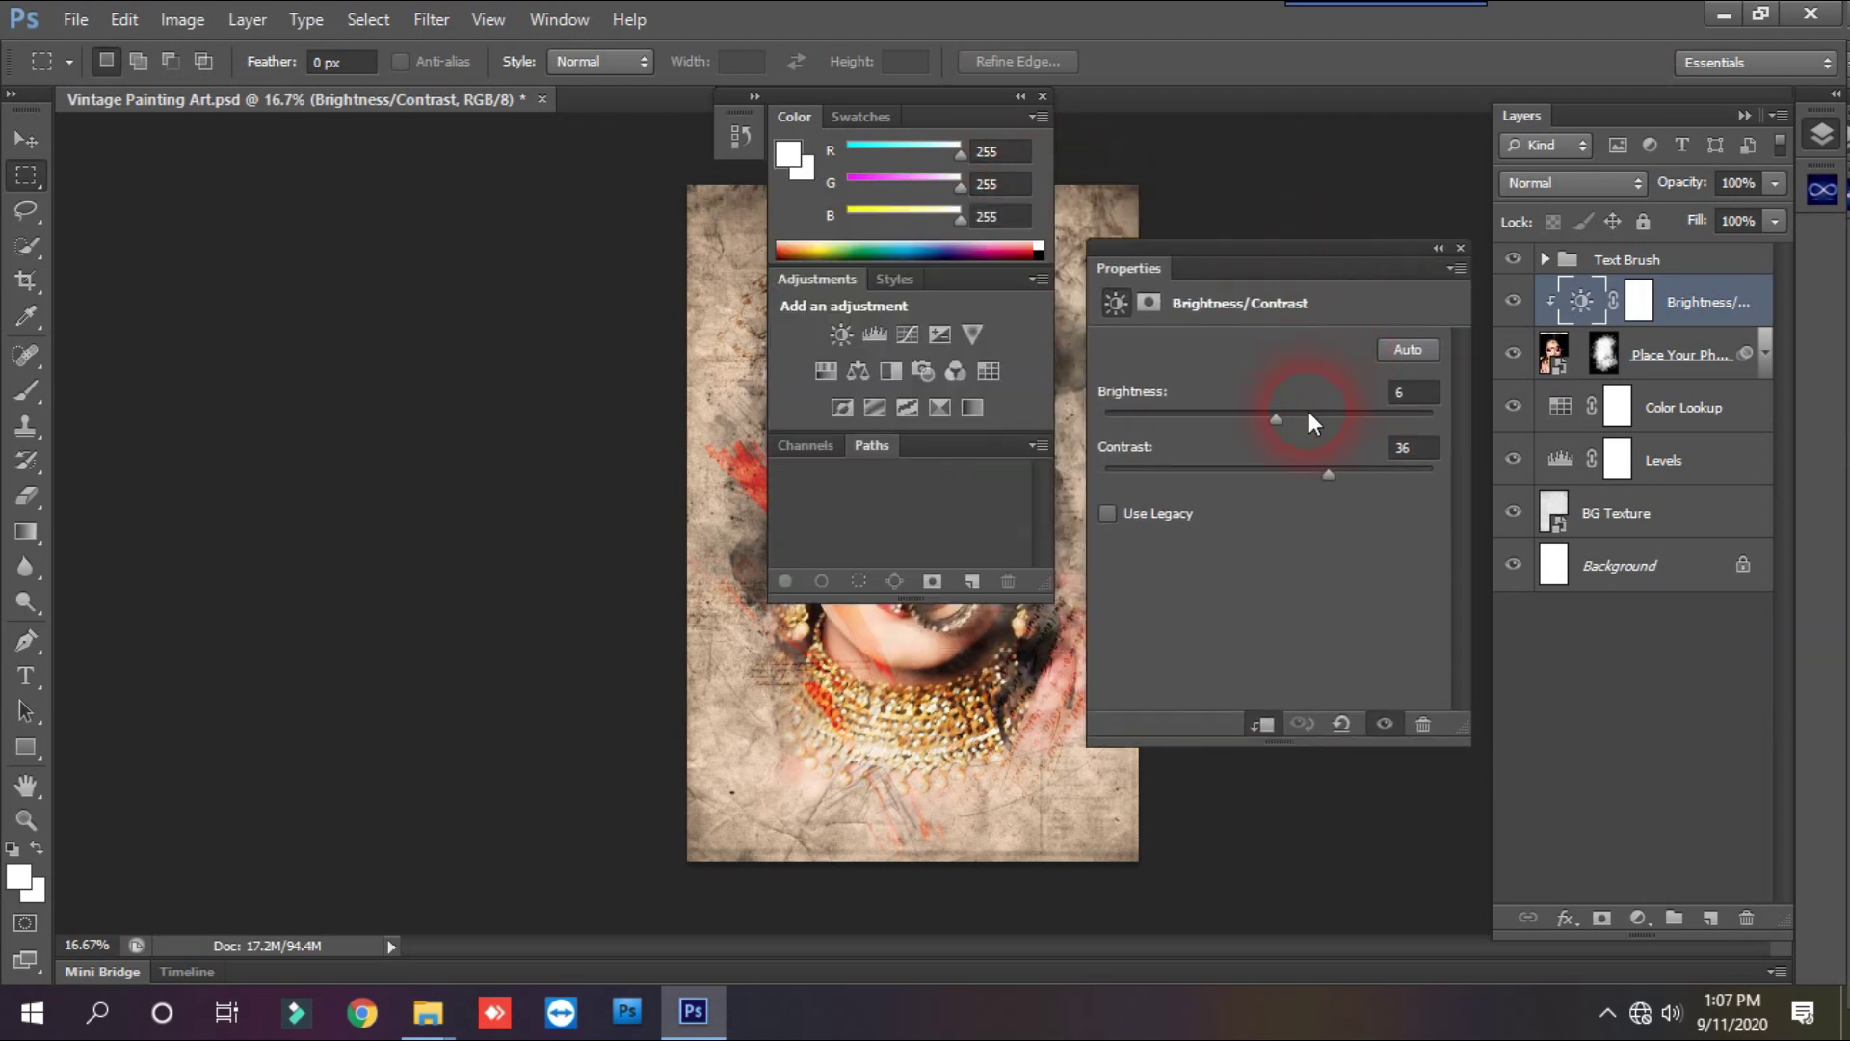
{"action": "left_click", "coordinate": [1042, 97]}
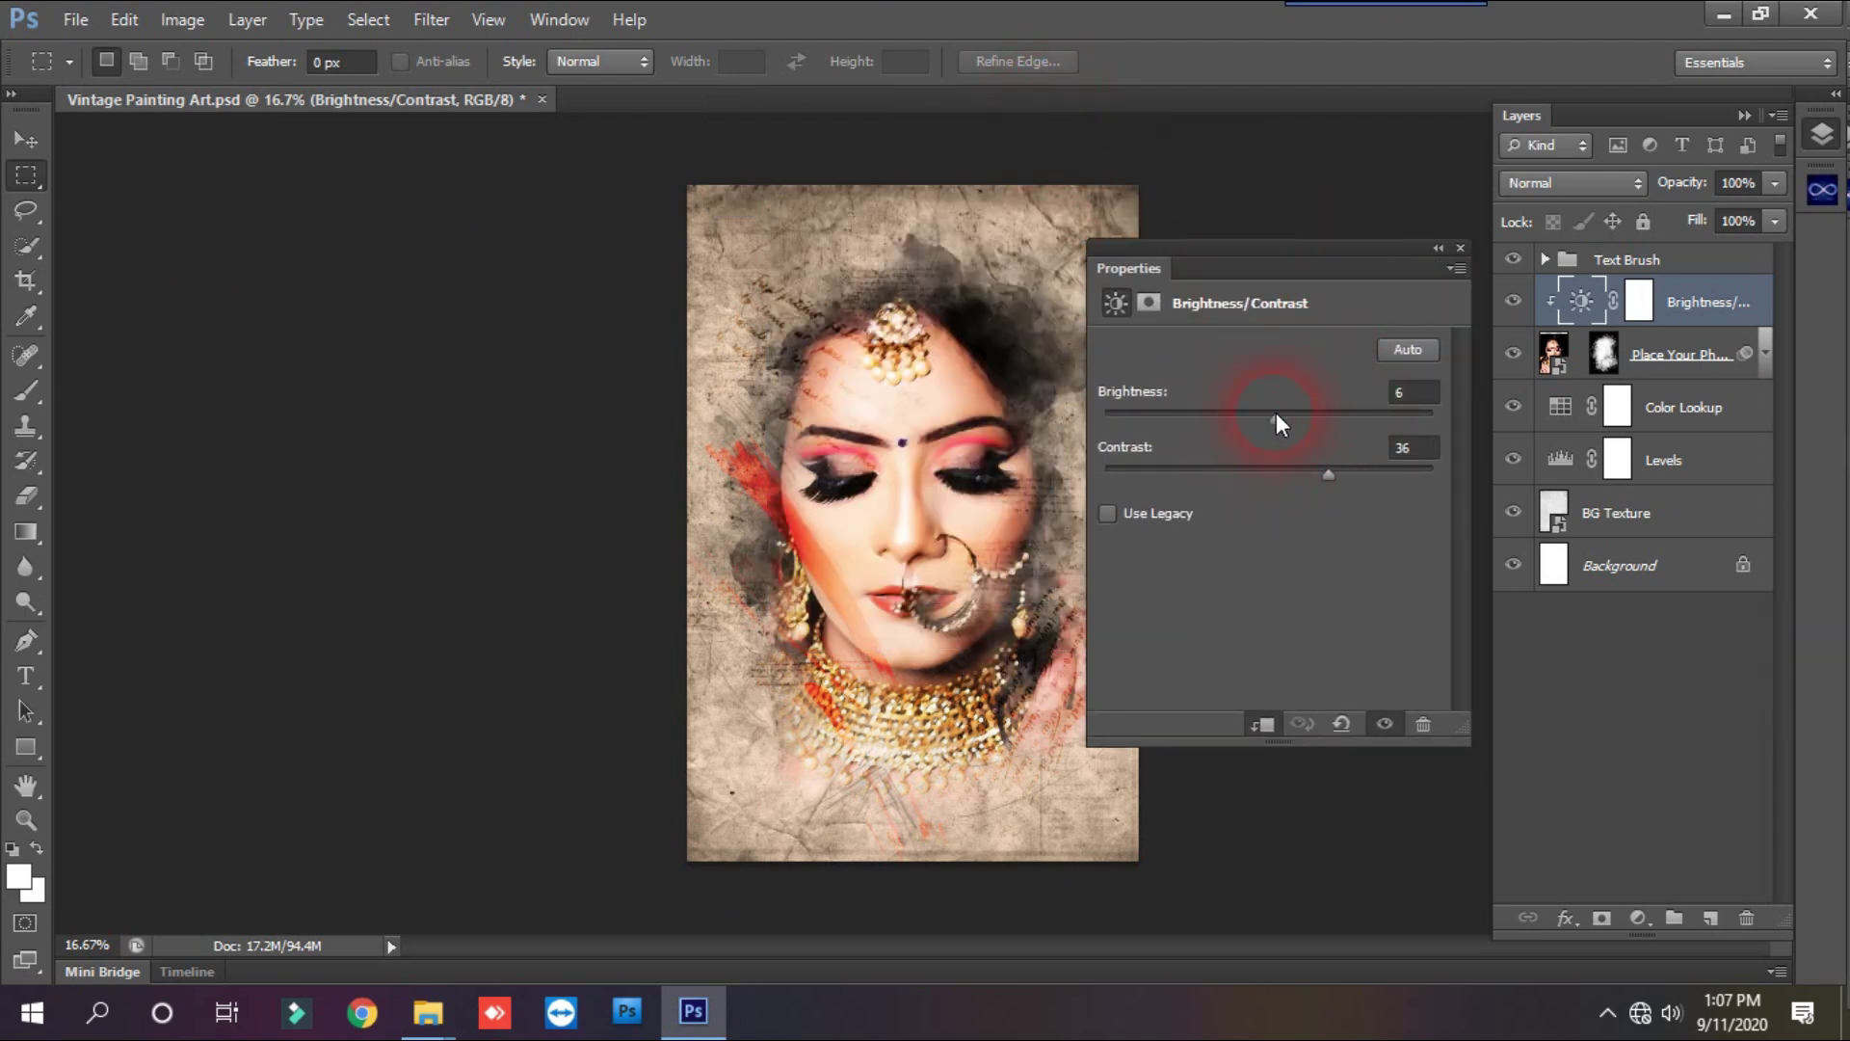
{"action": "left_click_drag", "start_coordinate": [1276, 422], "coordinate": [1335, 414]}
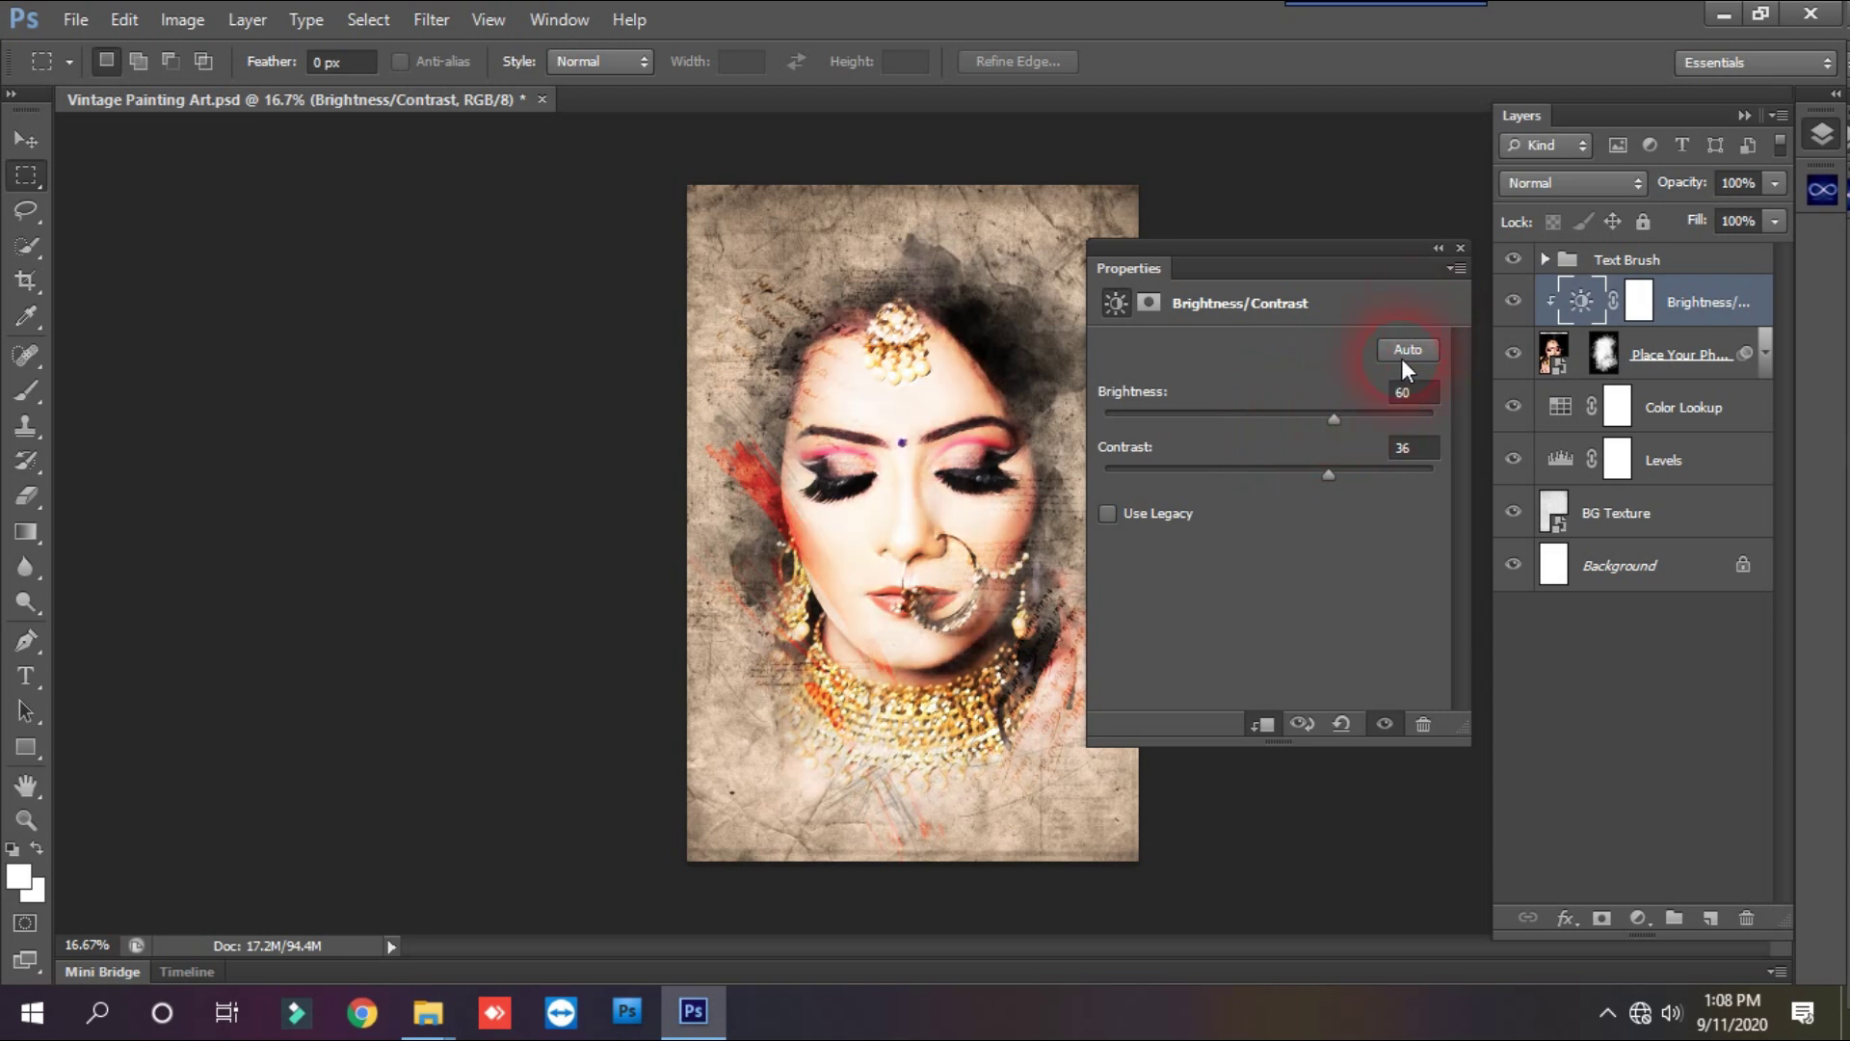
{"action": "left_click", "coordinate": [1460, 248]}
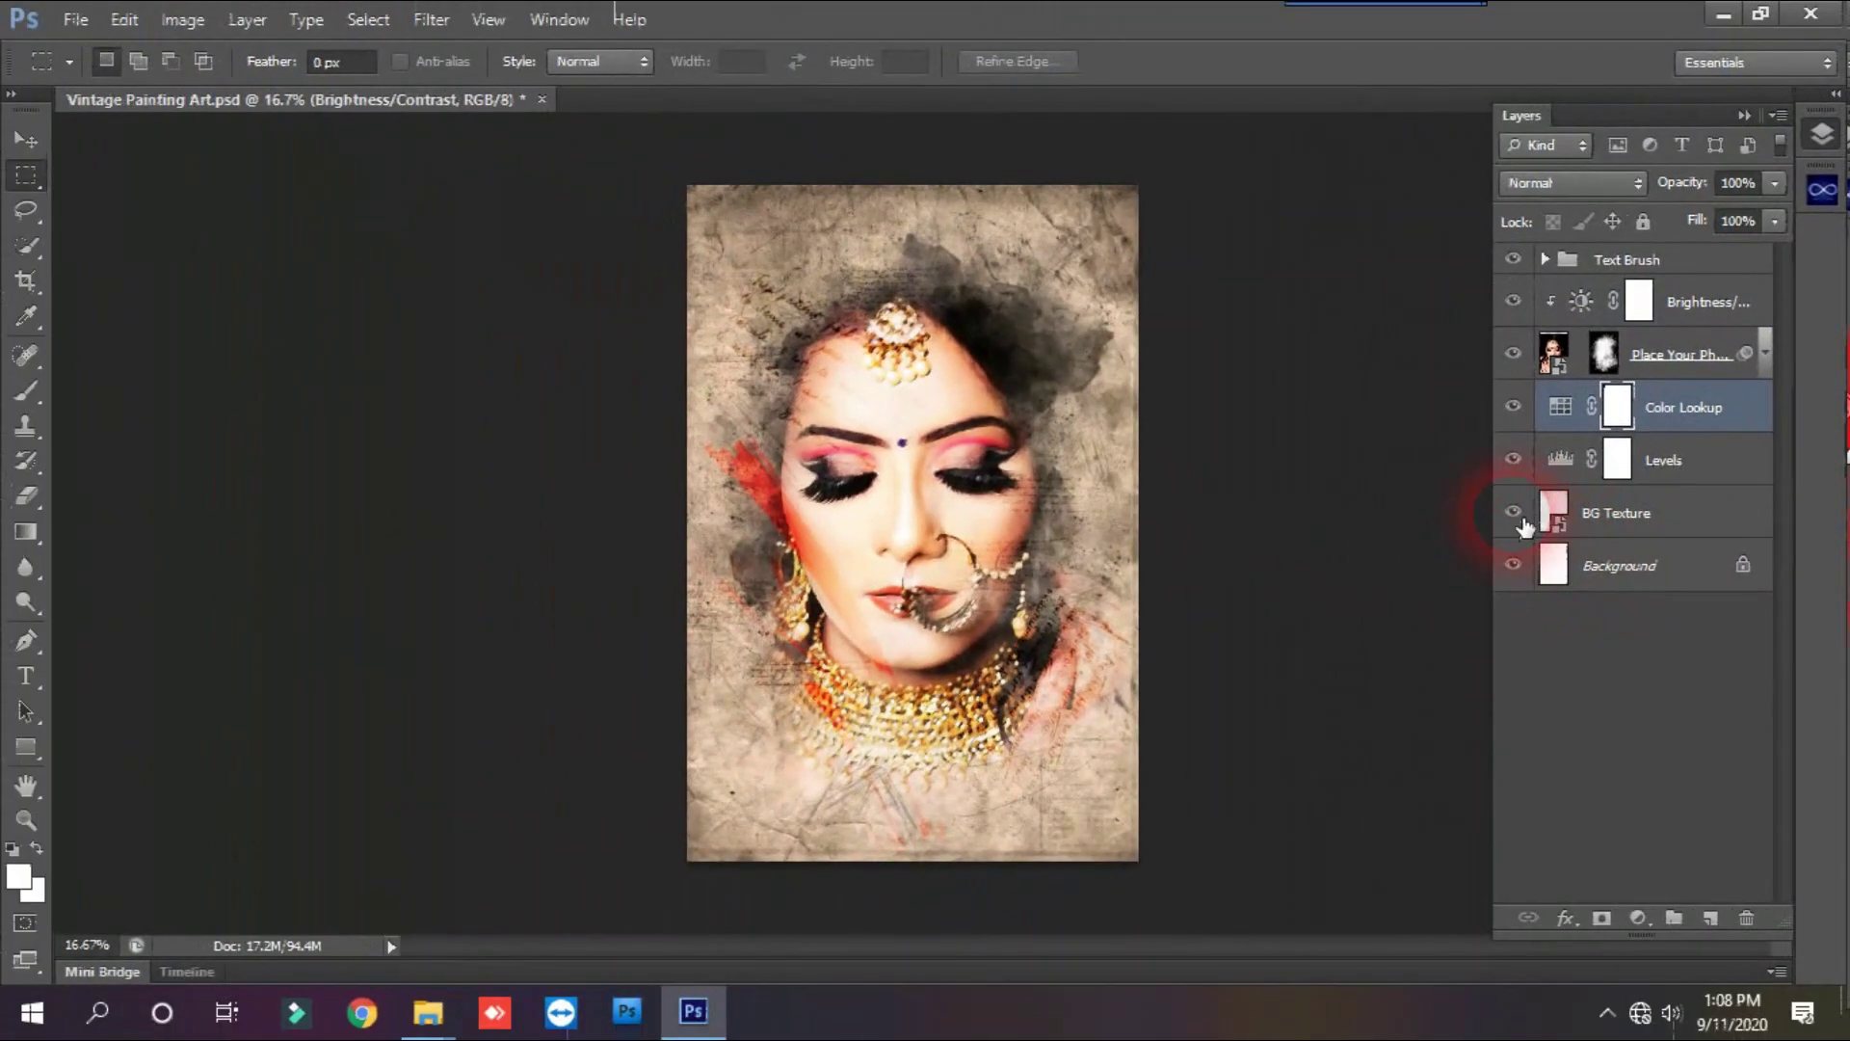
Hide the BG Texture and Background layers so that only the portrait artwork shows on transparency.
{"action": "key", "text": "alt+bracketleft"}
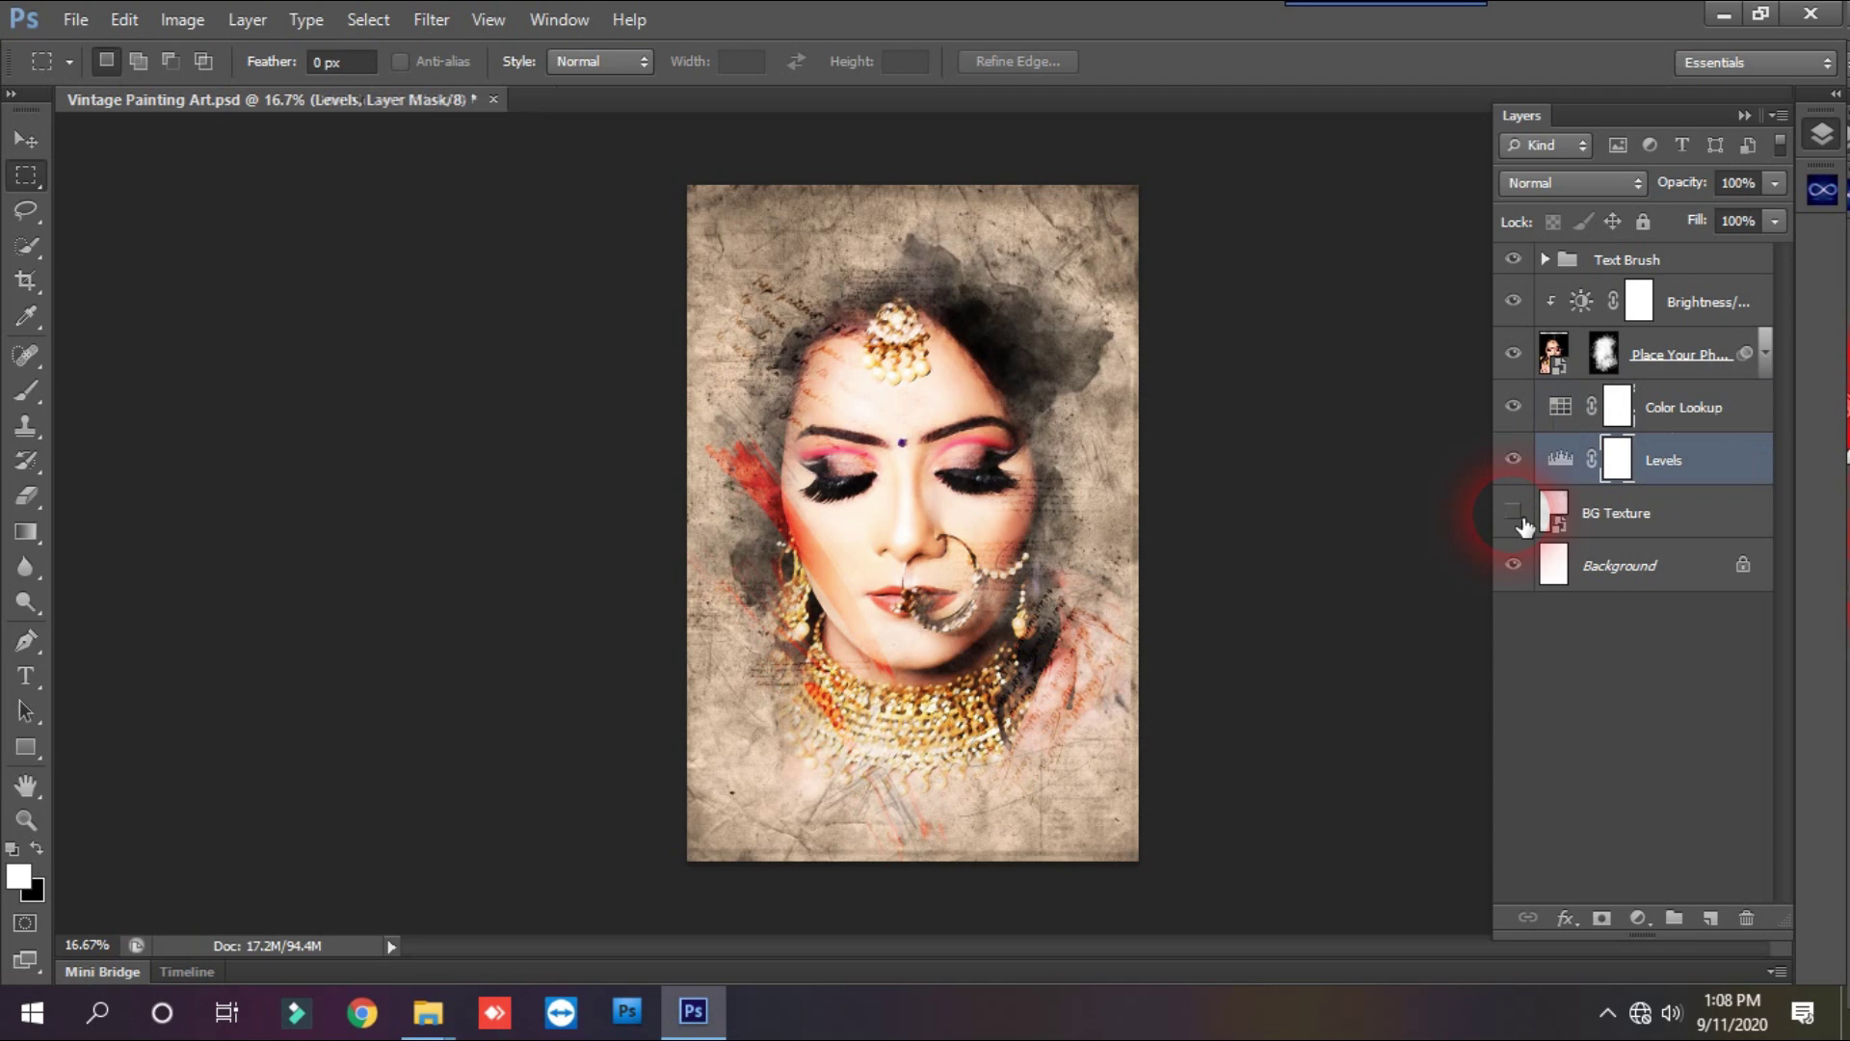
{"action": "left_click", "coordinate": [1515, 515]}
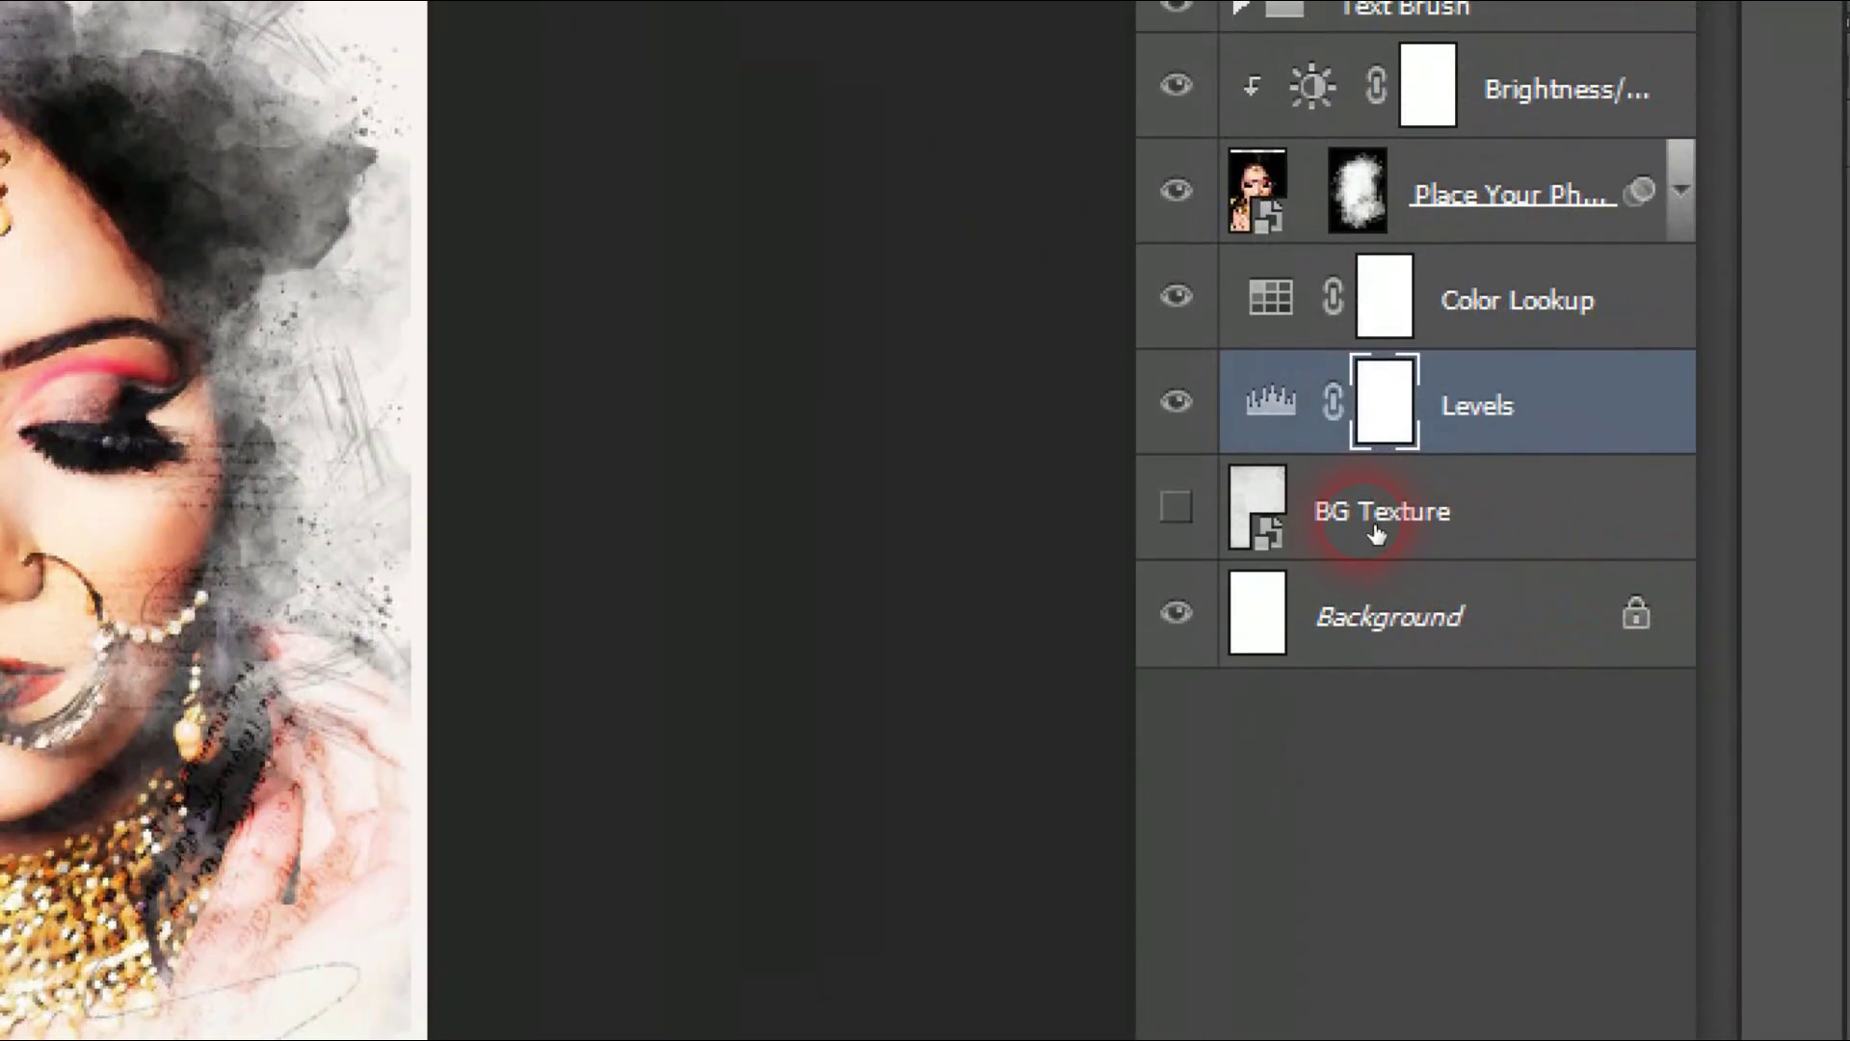
{"action": "left_click", "coordinate": [1607, 525]}
{"action": "left_click", "coordinate": [1361, 530]}
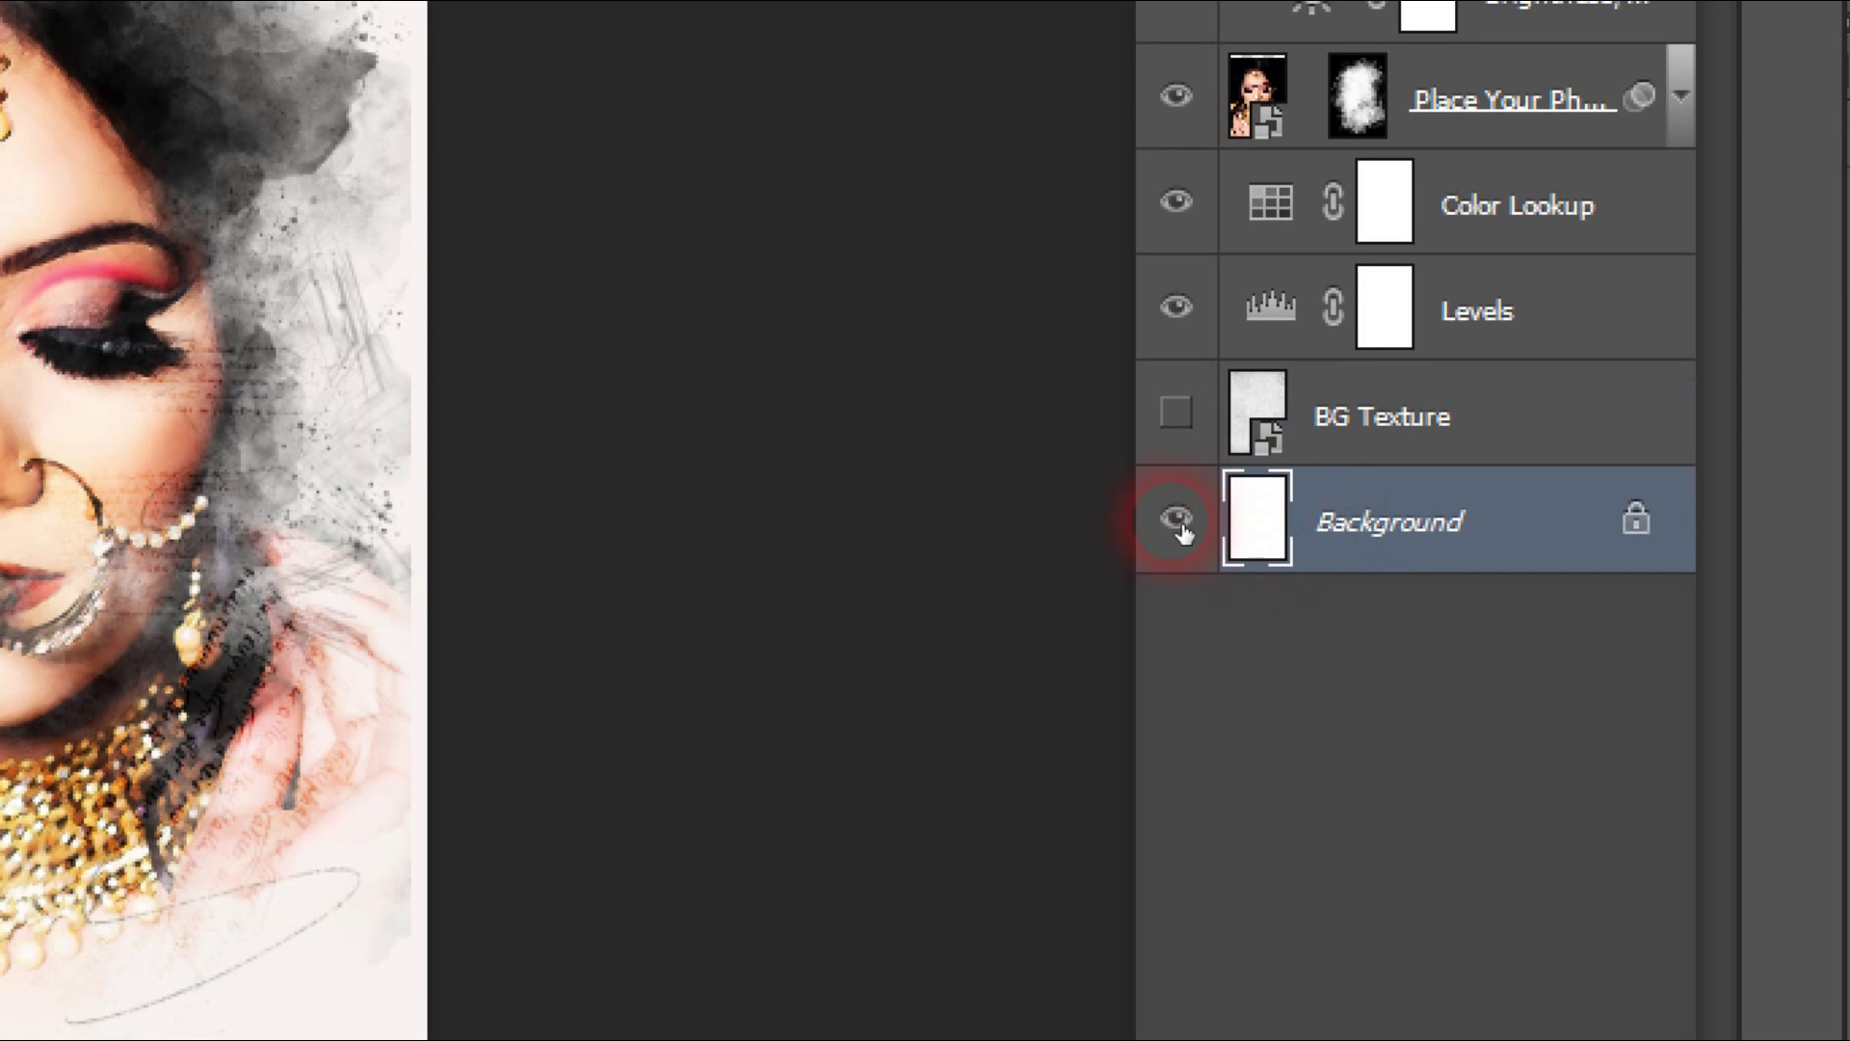
{"action": "left_click", "coordinate": [1175, 521]}
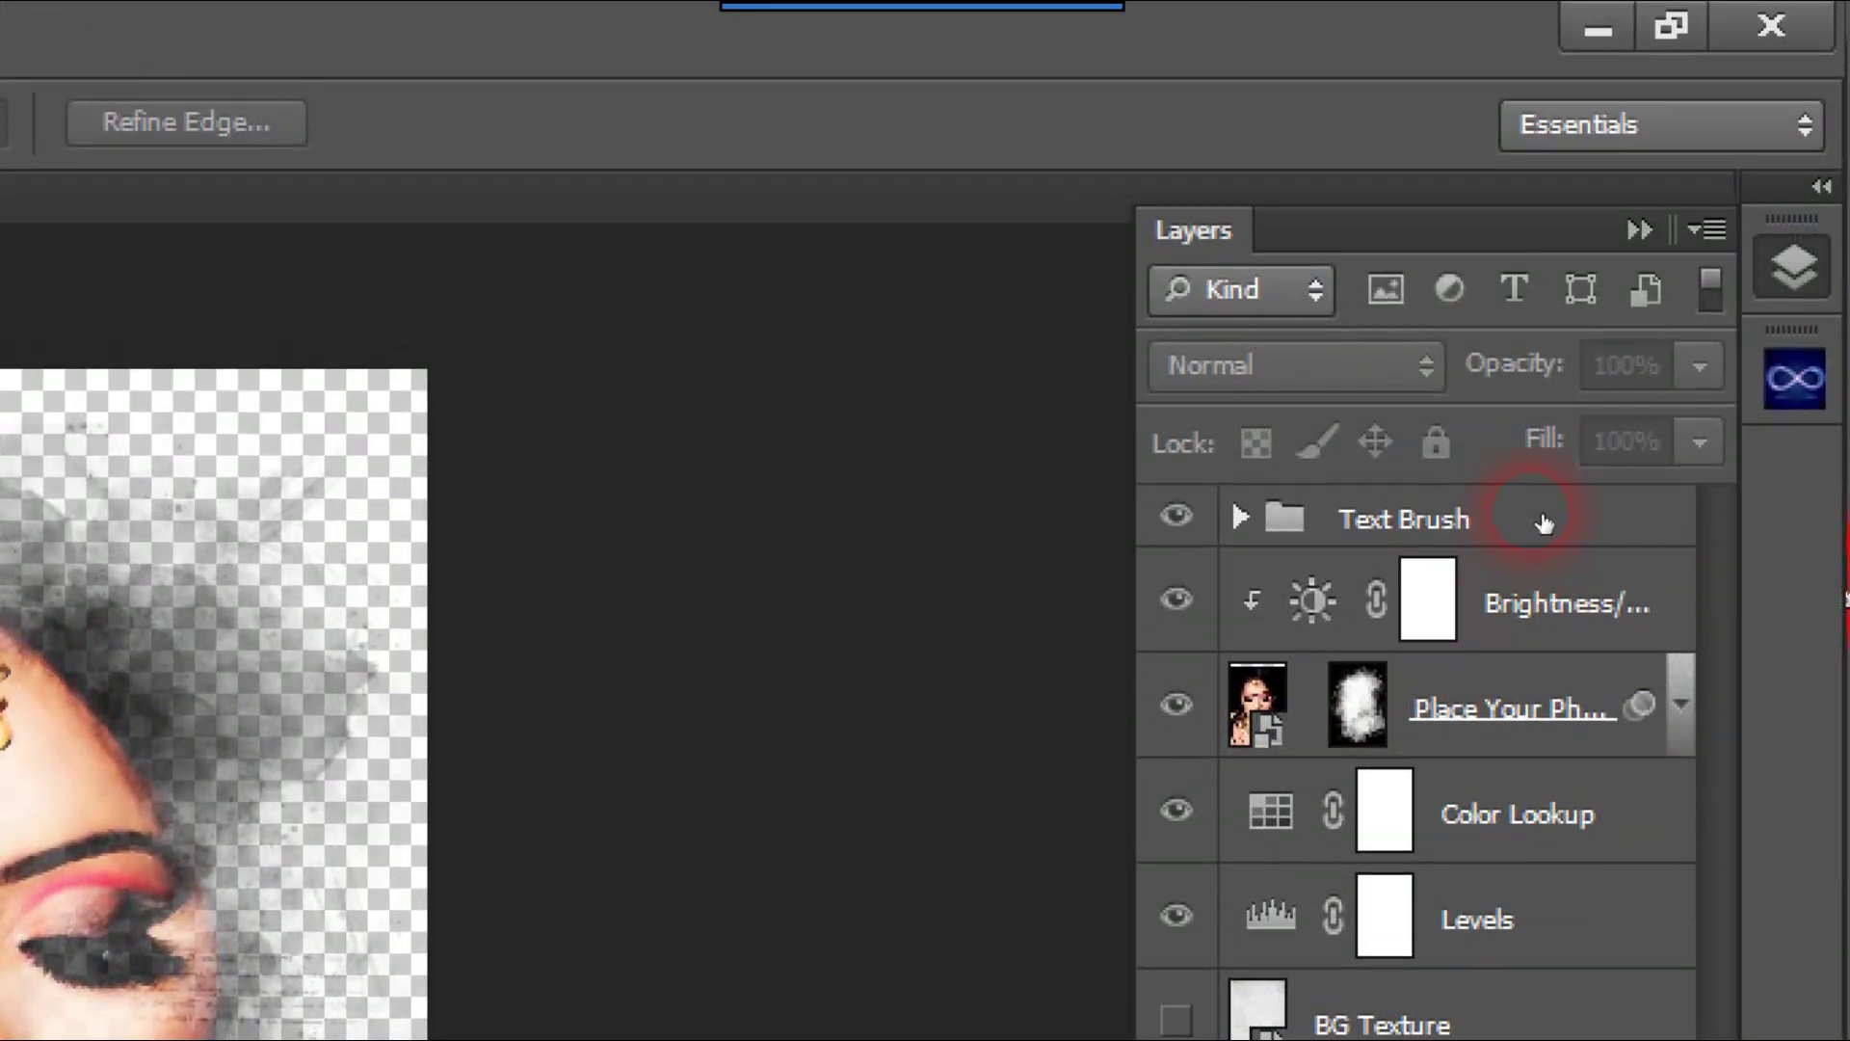
Merge the Text Brush group and all layers down to Levels into a single layer.
{"action": "left_click", "coordinate": [1599, 212]}
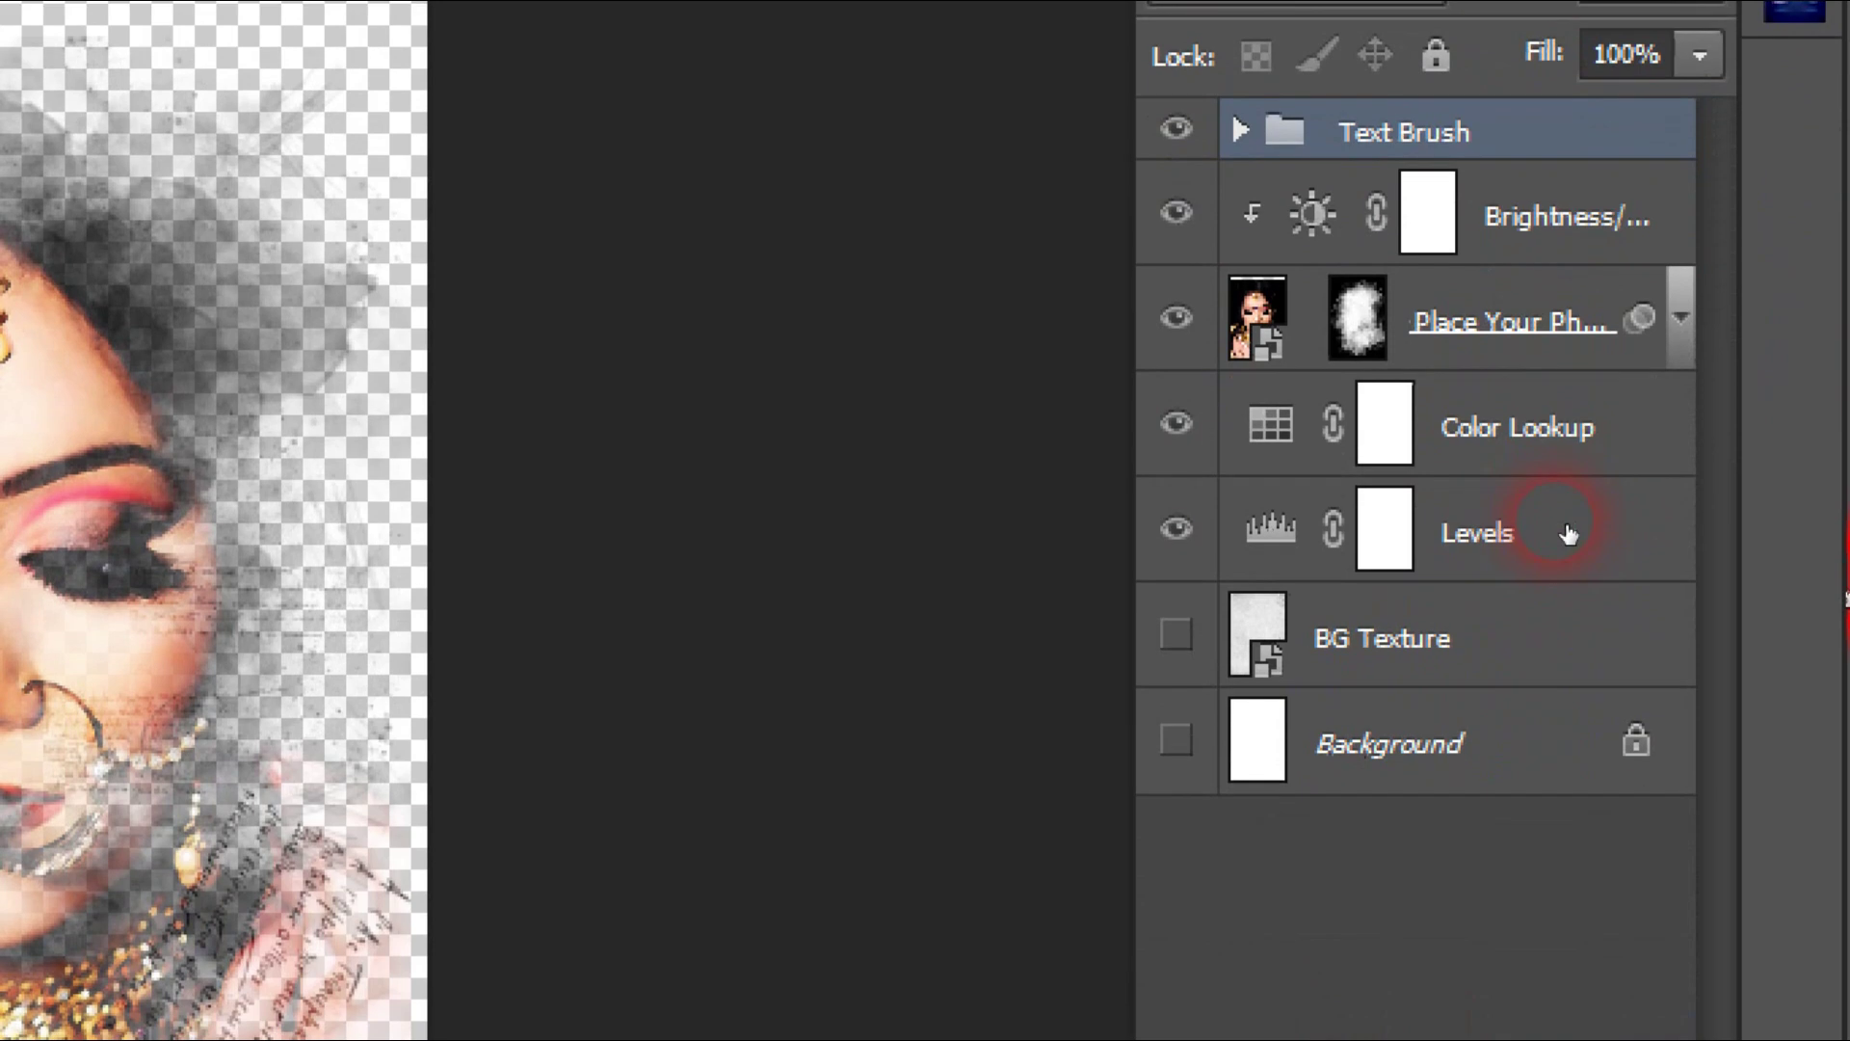
{"action": "left_click", "coordinate": [1563, 724], "text": "shift"}
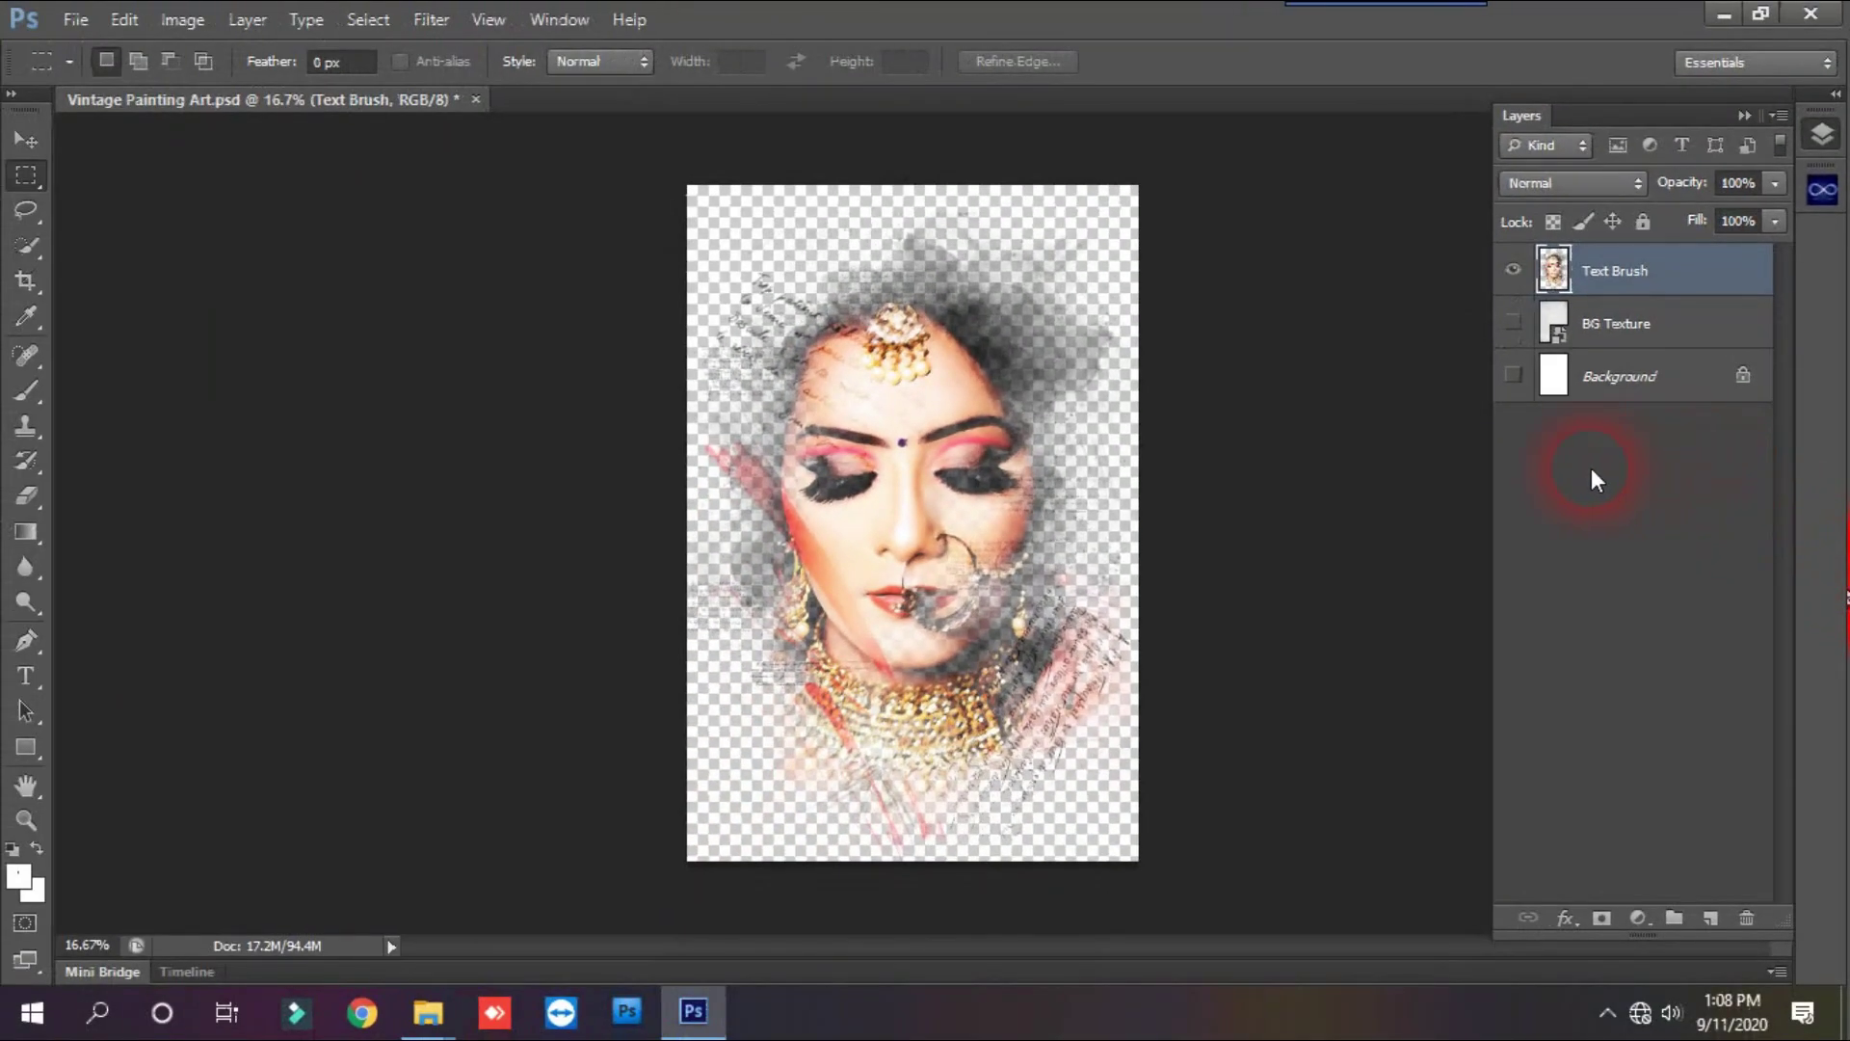
Try moving the merged portrait sideways by about 114 px and return it to its original position.
{"action": "key", "text": "v"}
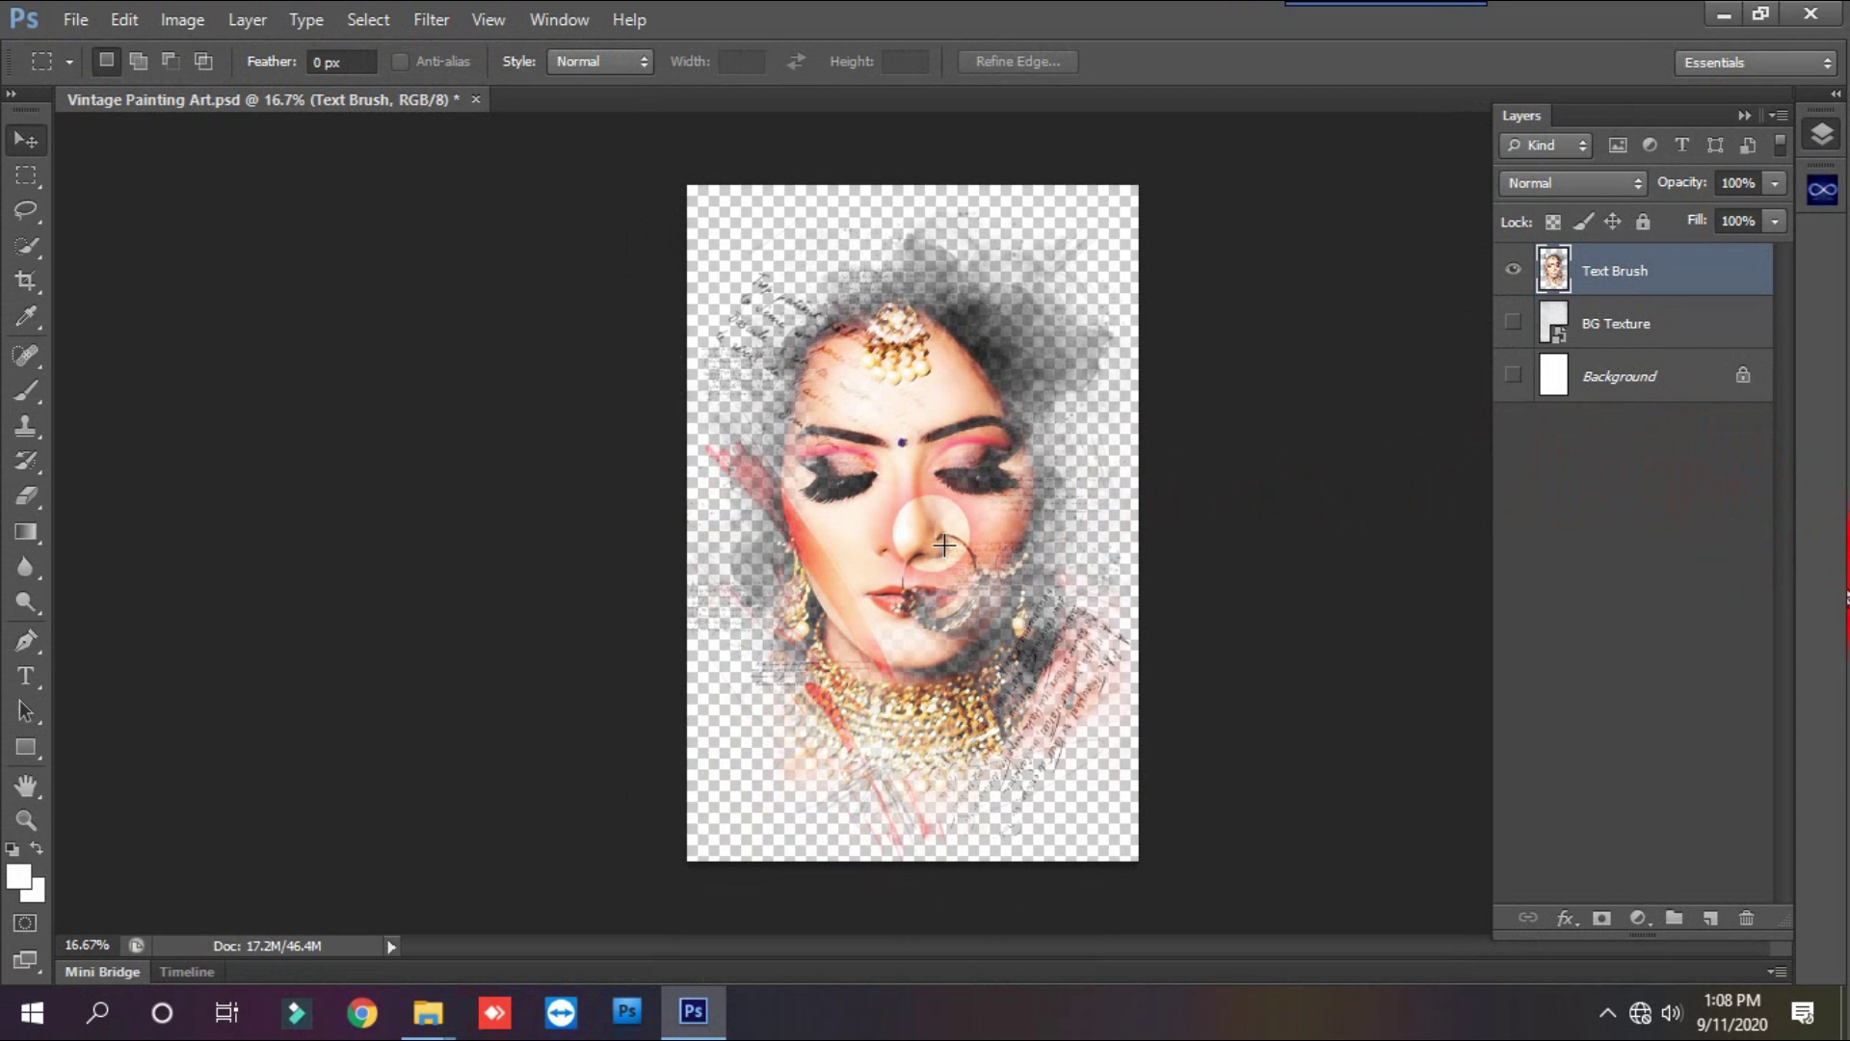
{"action": "mouse_move", "coordinate": [925, 499]}
{"action": "left_mouse_down"}
{"action": "mouse_move", "coordinate": [992, 575]}
{"action": "mouse_move", "coordinate": [749, 538]}
{"action": "mouse_move", "coordinate": [974, 463]}
{"action": "mouse_move", "coordinate": [973, 559]}
{"action": "mouse_move", "coordinate": [980, 416]}
{"action": "mouse_move", "coordinate": [894, 547]}
{"action": "mouse_move", "coordinate": [979, 478]}
{"action": "mouse_move", "coordinate": [915, 443]}
{"action": "mouse_move", "coordinate": [903, 509]}
{"action": "left_mouse_up"}
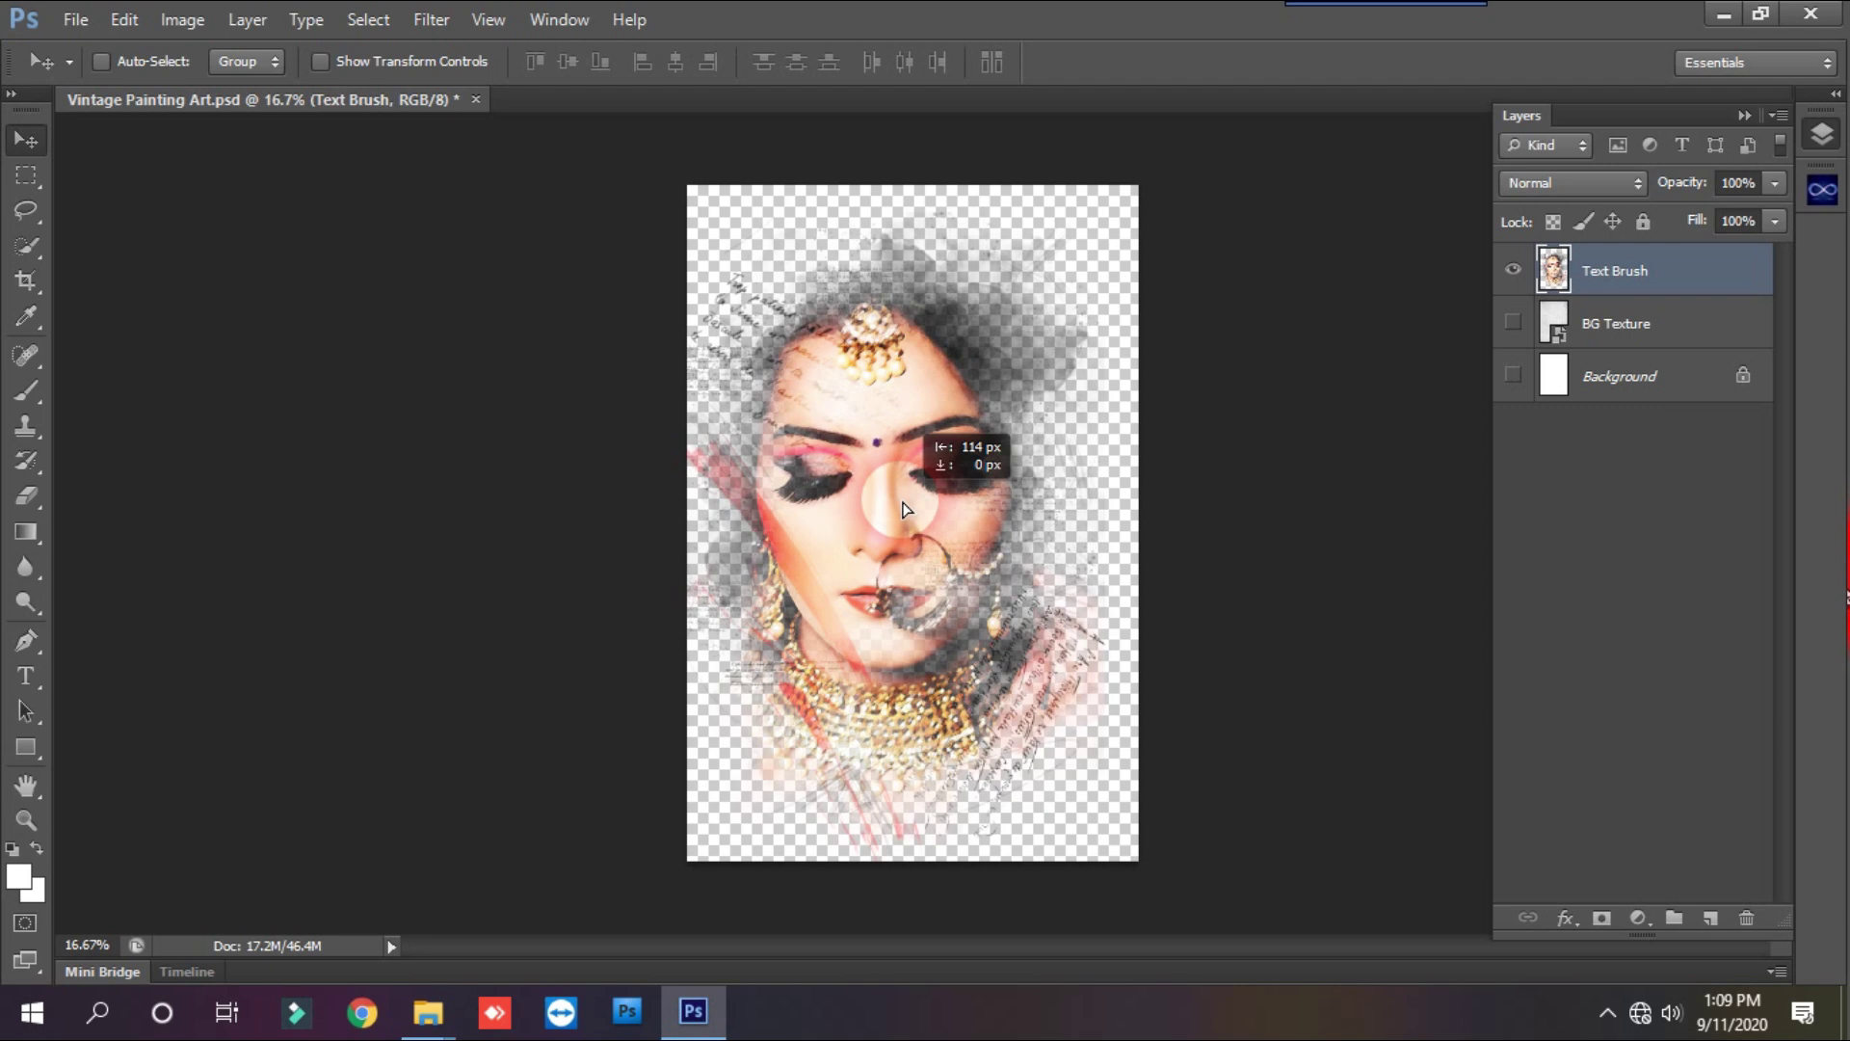
{"action": "left_click_drag", "start_coordinate": [904, 509], "coordinate": [929, 509]}
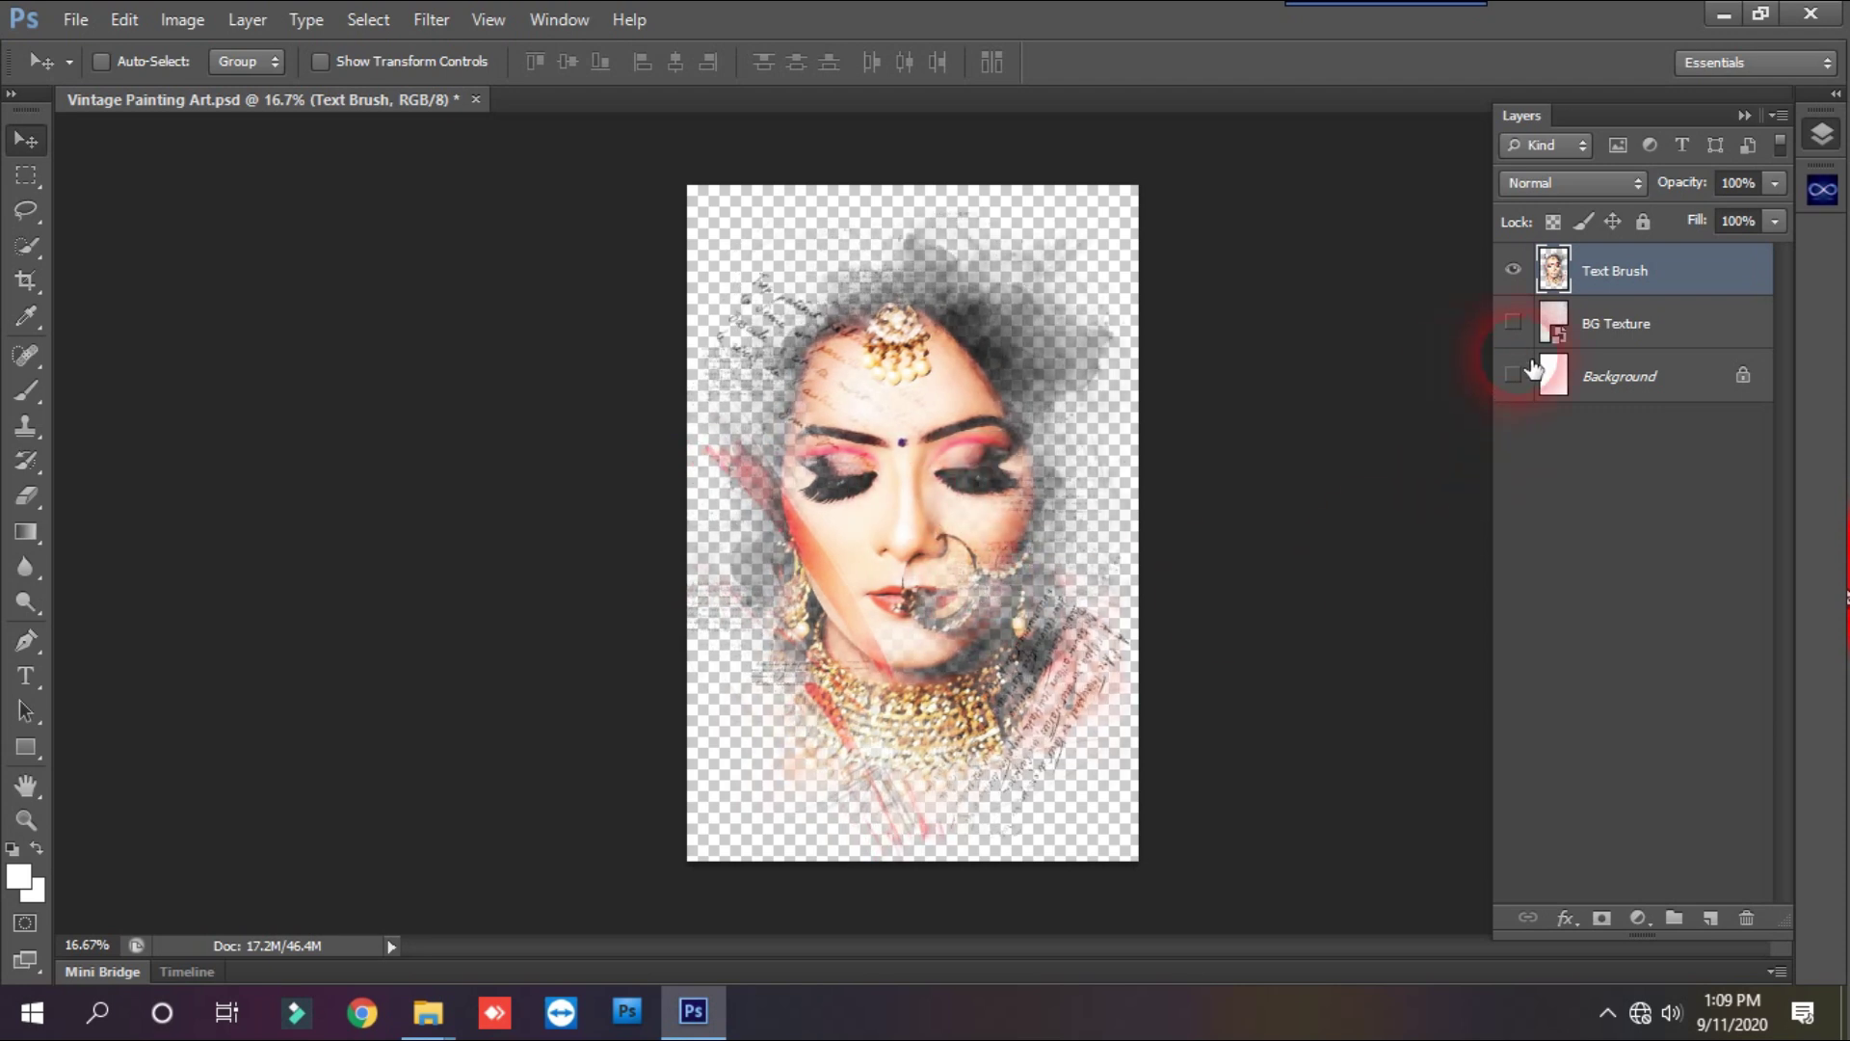
Show the Background and BG Texture layers behind the merged portrait.
{"action": "left_click", "coordinate": [1513, 373]}
{"action": "left_click", "coordinate": [1514, 323]}
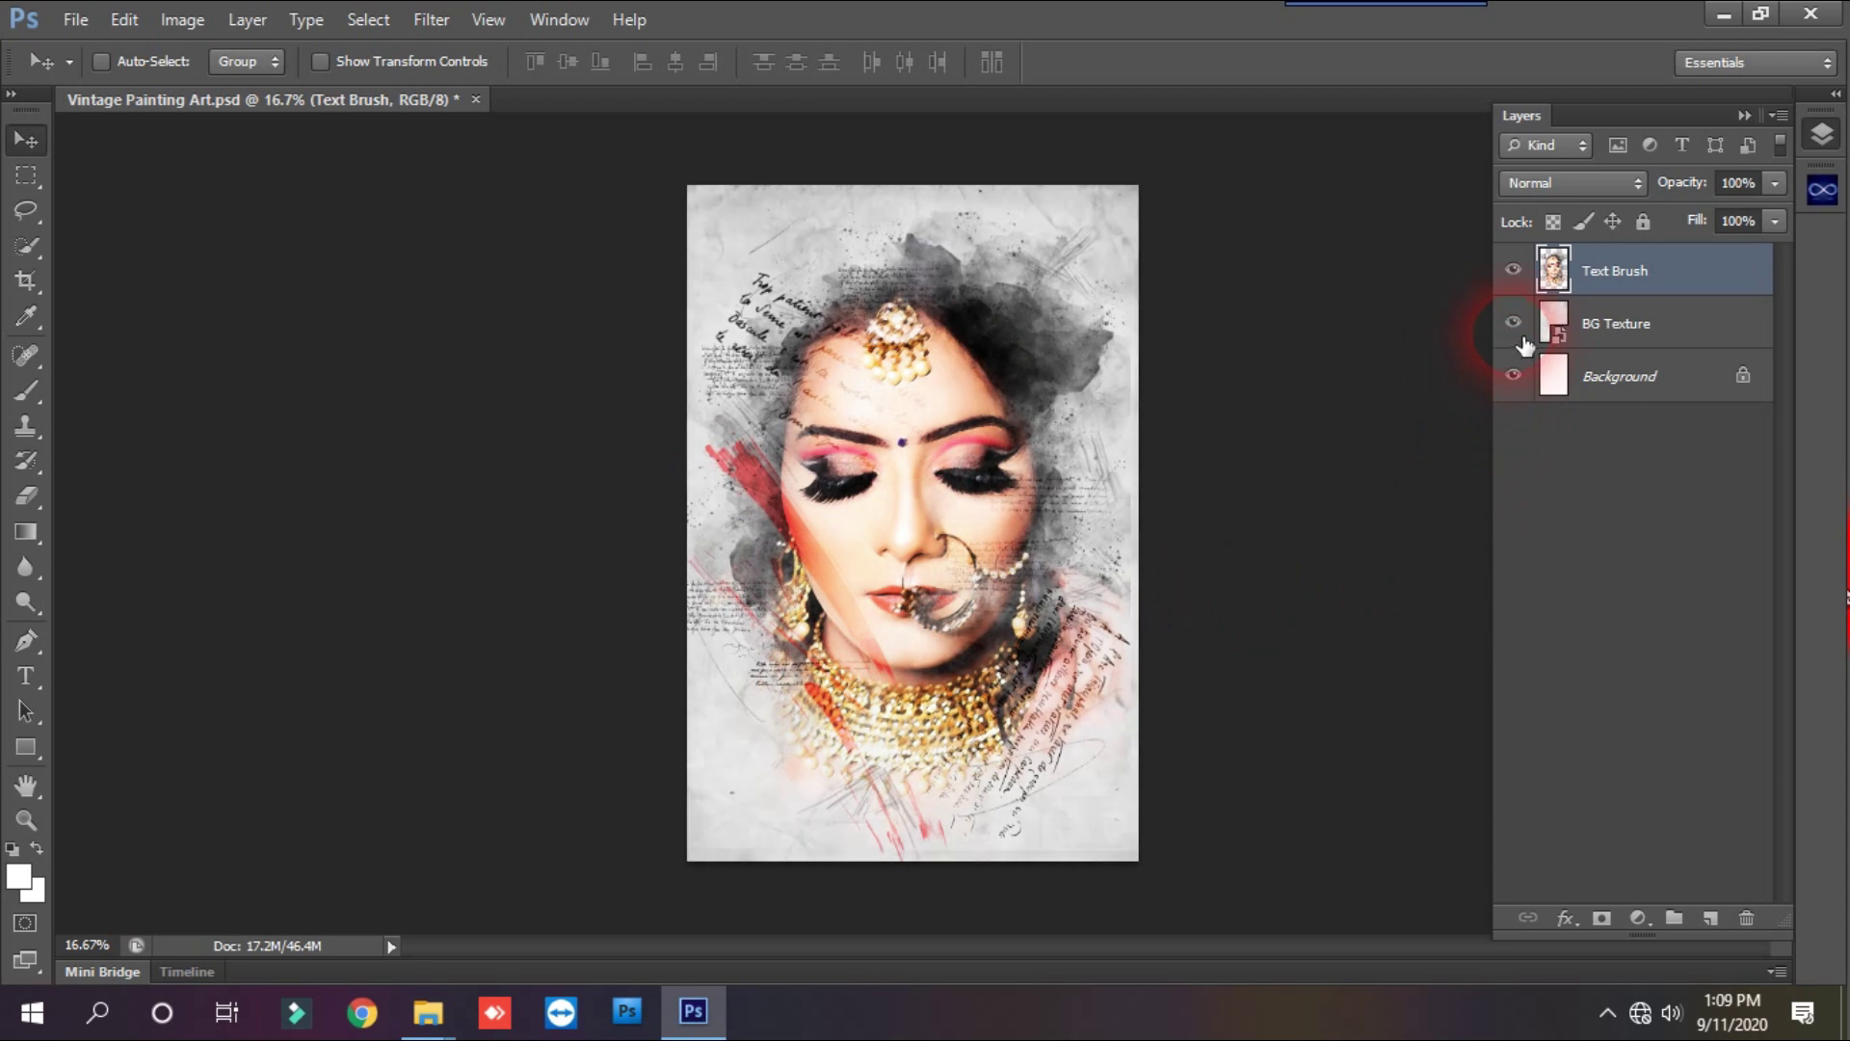
{"action": "left_click", "coordinate": [1514, 376]}
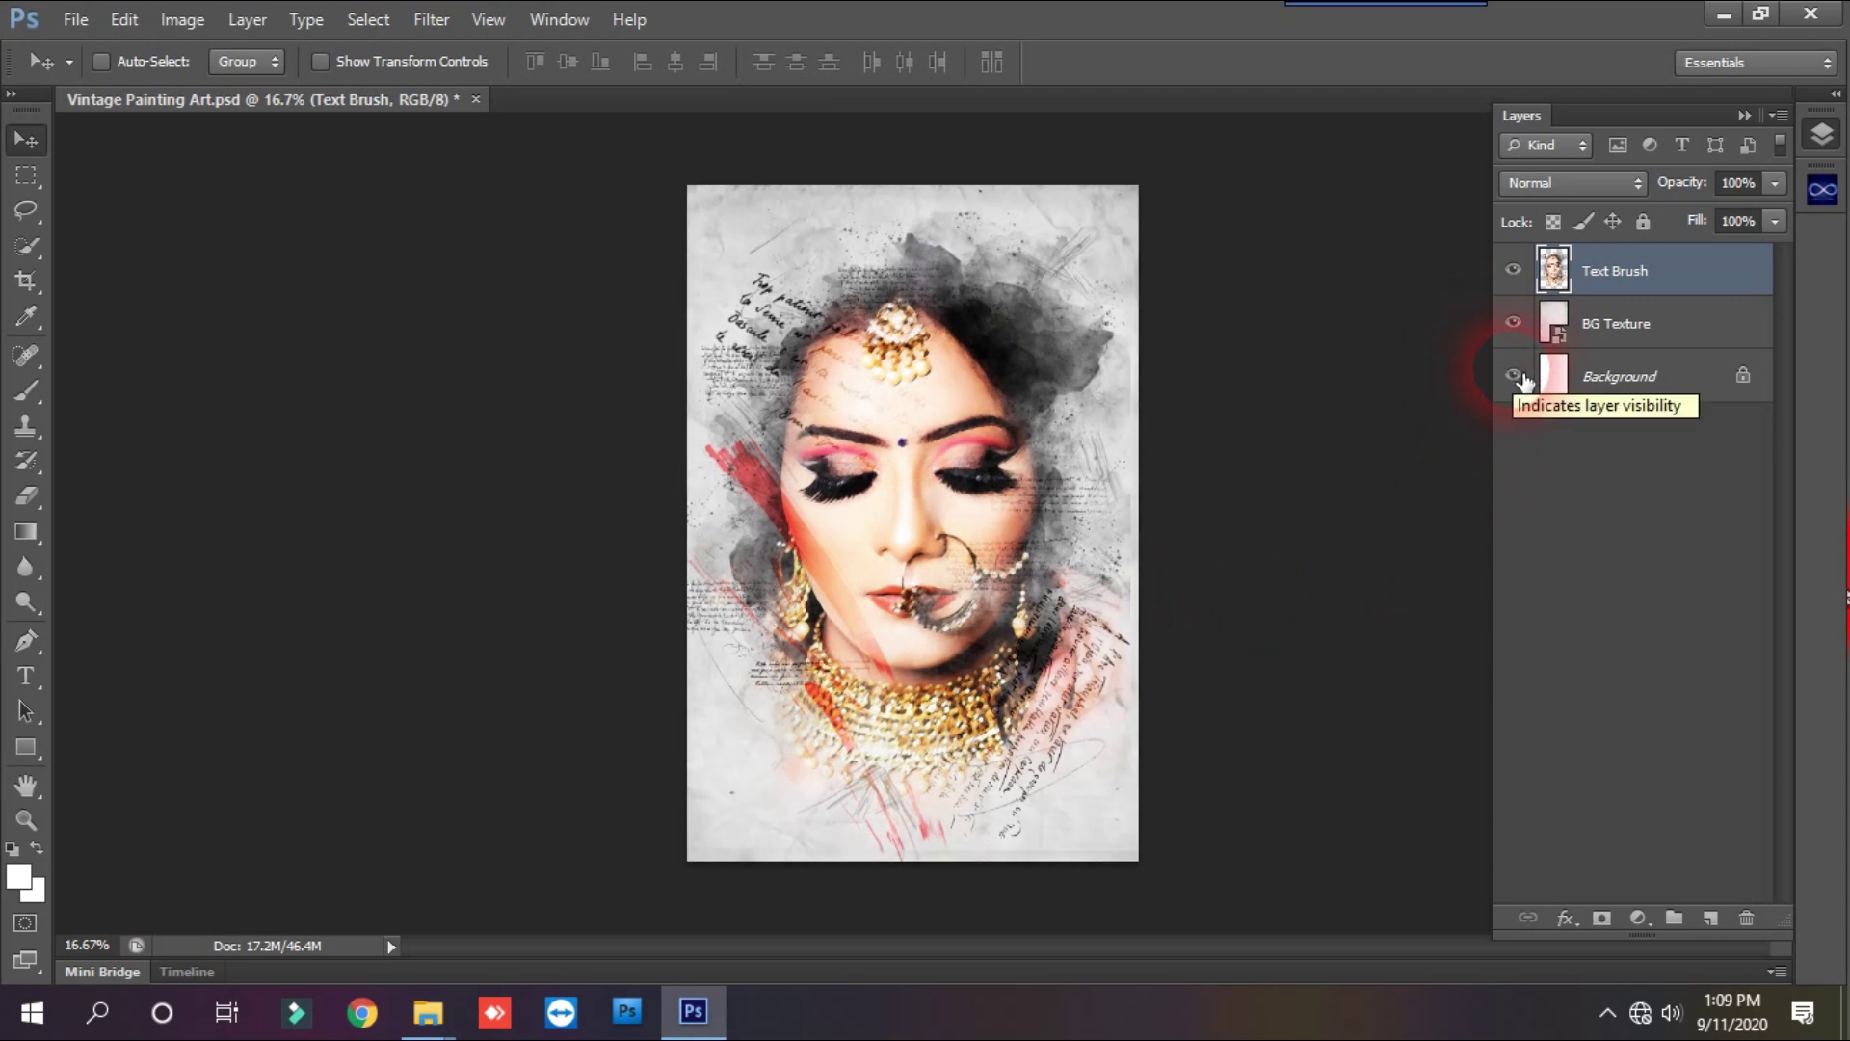